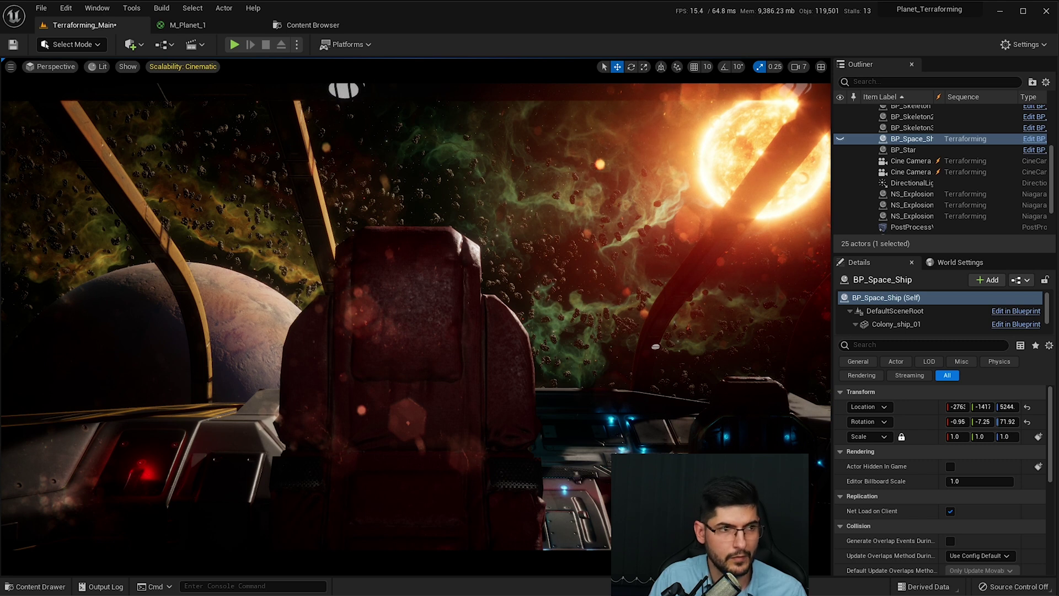
# Step: Place the Sequencer window beside the viewport and scrub the Terraforming sequence to review the planet's transformation from the ship camera
pyautogui.moveTo(655, 346); pyautogui.dragTo(718, 381, button='right')
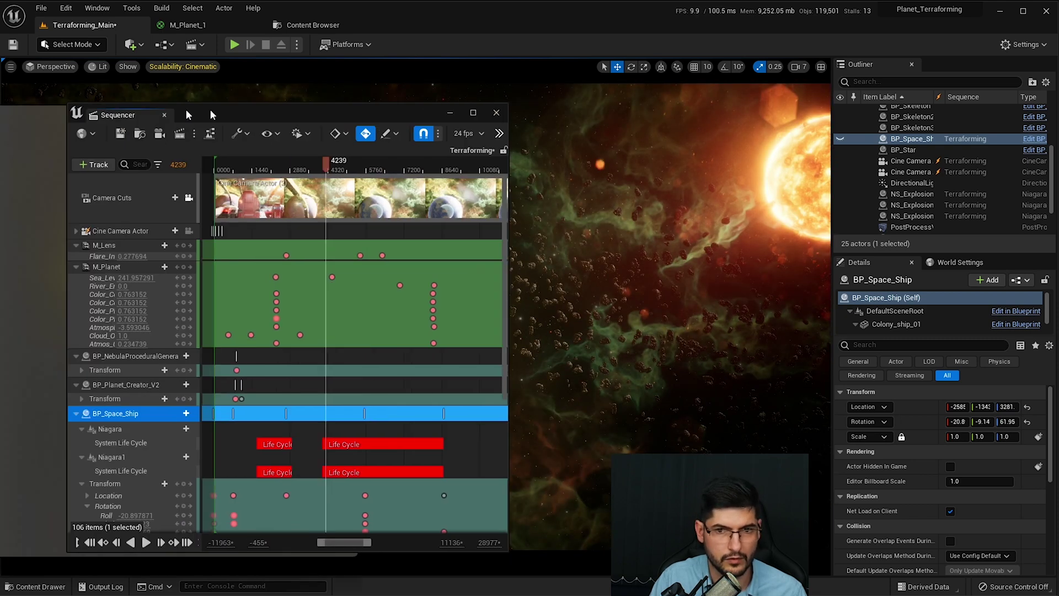
pyautogui.moveTo(210, 108); pyautogui.dragTo(761, 79)
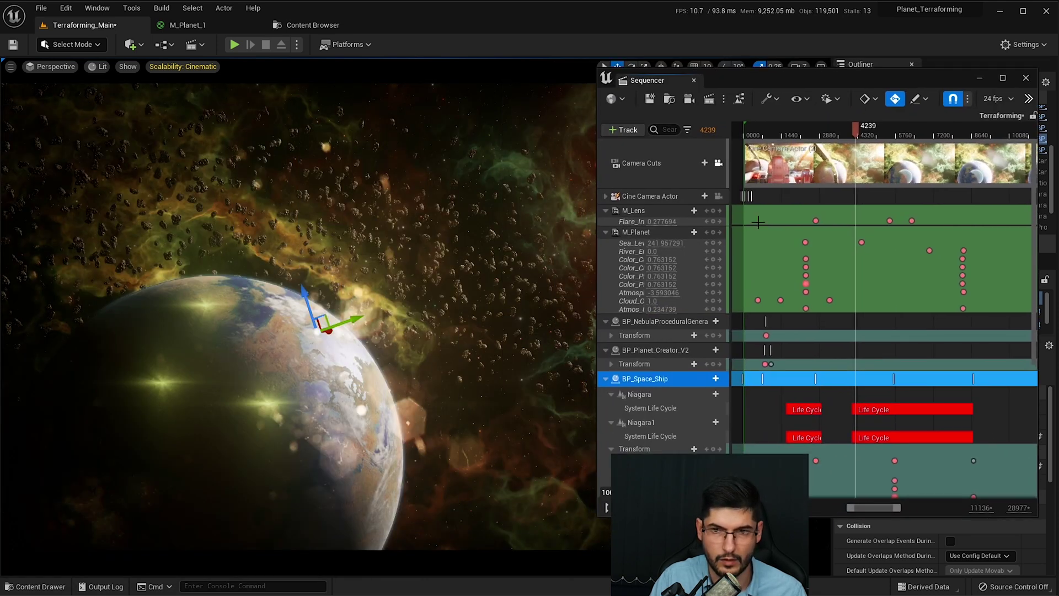
pyautogui.click(785, 137)
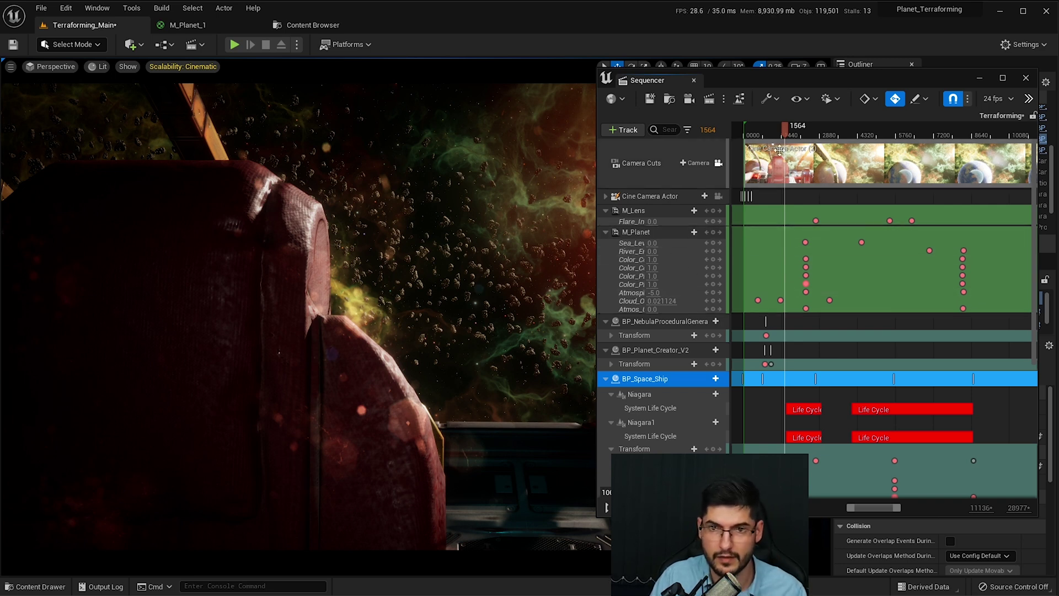
pyautogui.click(841, 136)
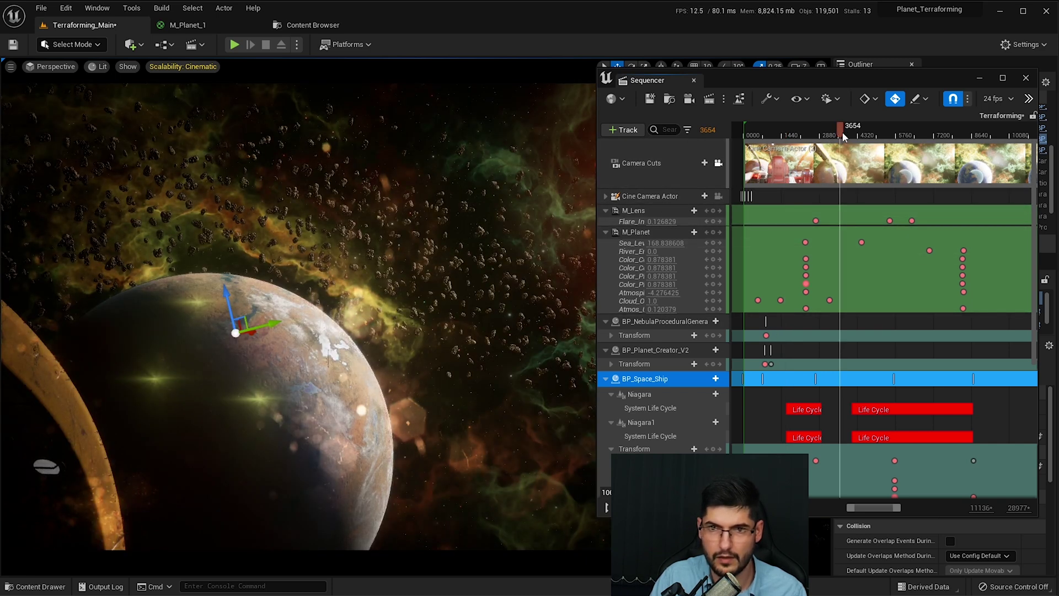
pyautogui.click(858, 136)
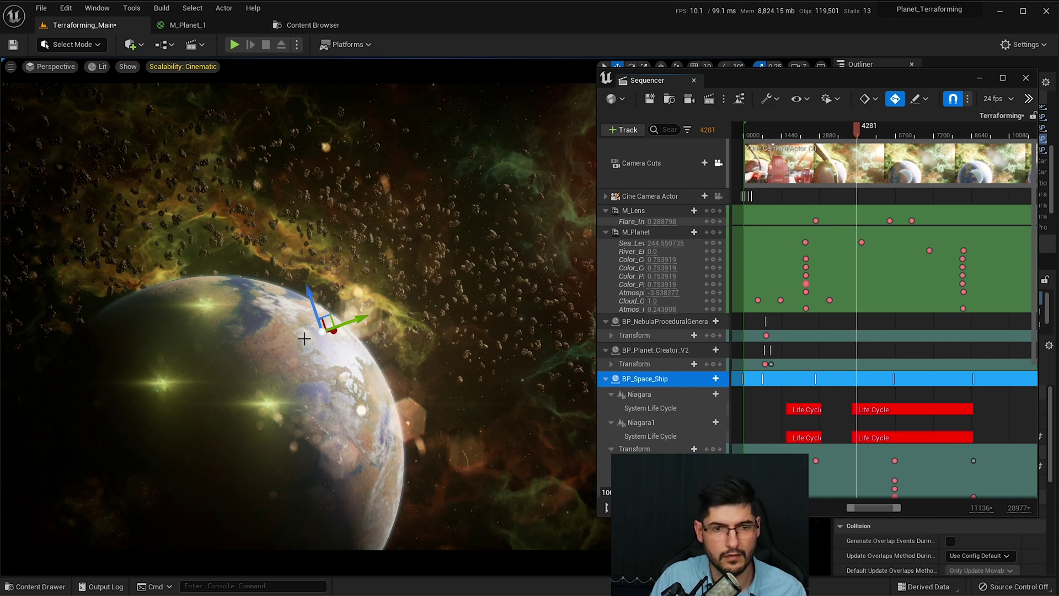
pyautogui.click(776, 136)
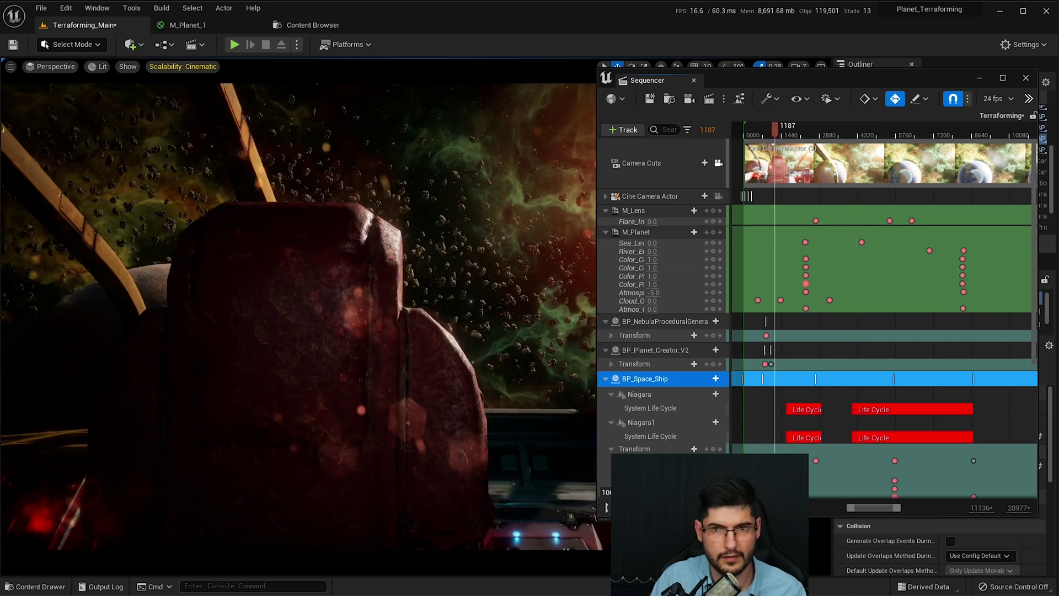
pyautogui.click(763, 126)
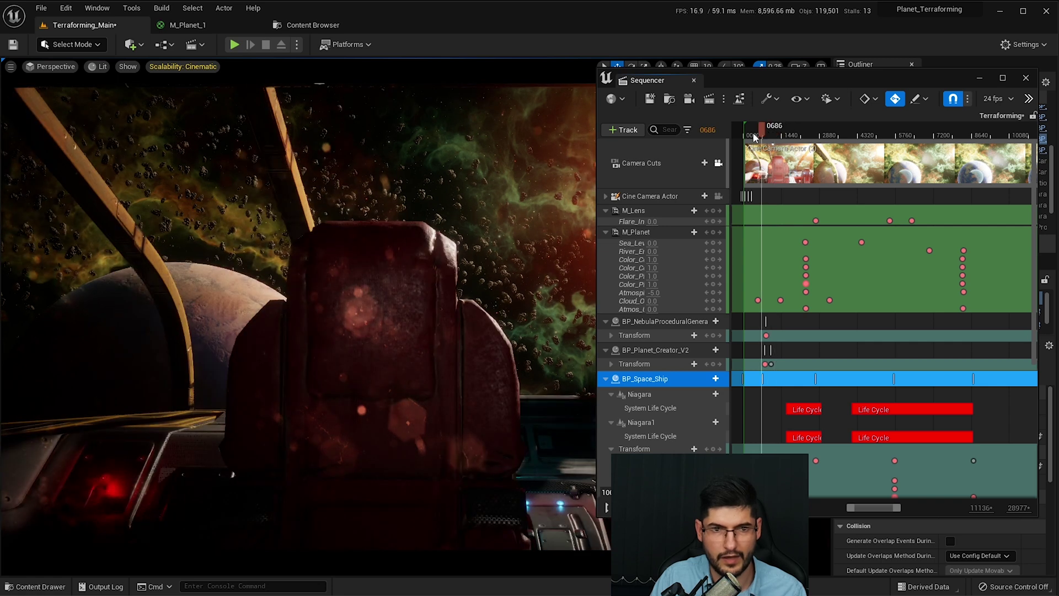
pyautogui.click(754, 136)
pyautogui.click(908, 133)
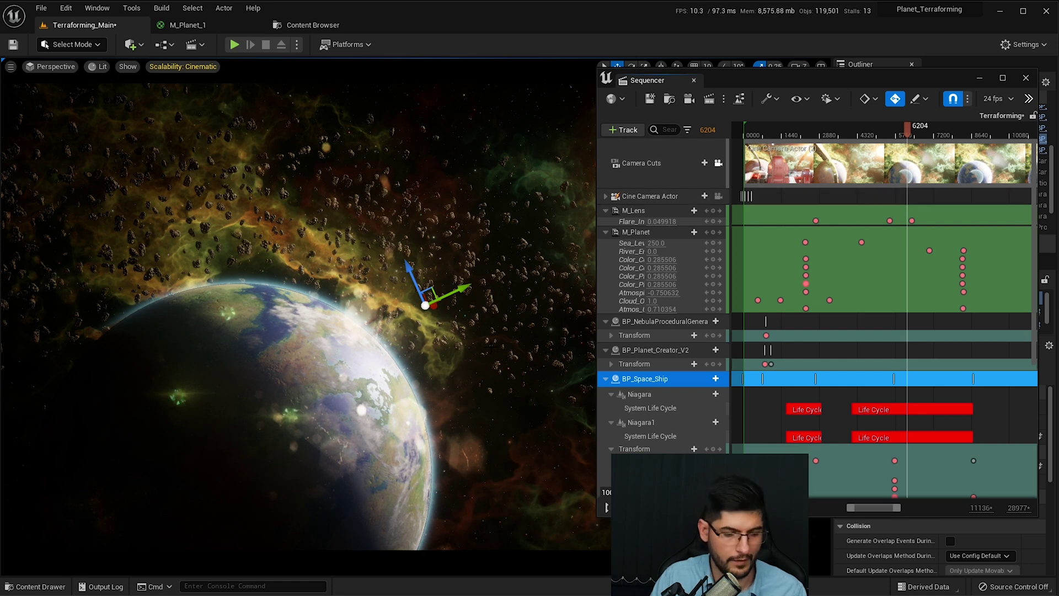
# Step: Select an explosion on the planet, switch the viewport to Unlit, and scrub between frames 3152 and 6162 to examine the surface changes
pyautogui.click(182, 394)
pyautogui.hotkey('alt', '3')
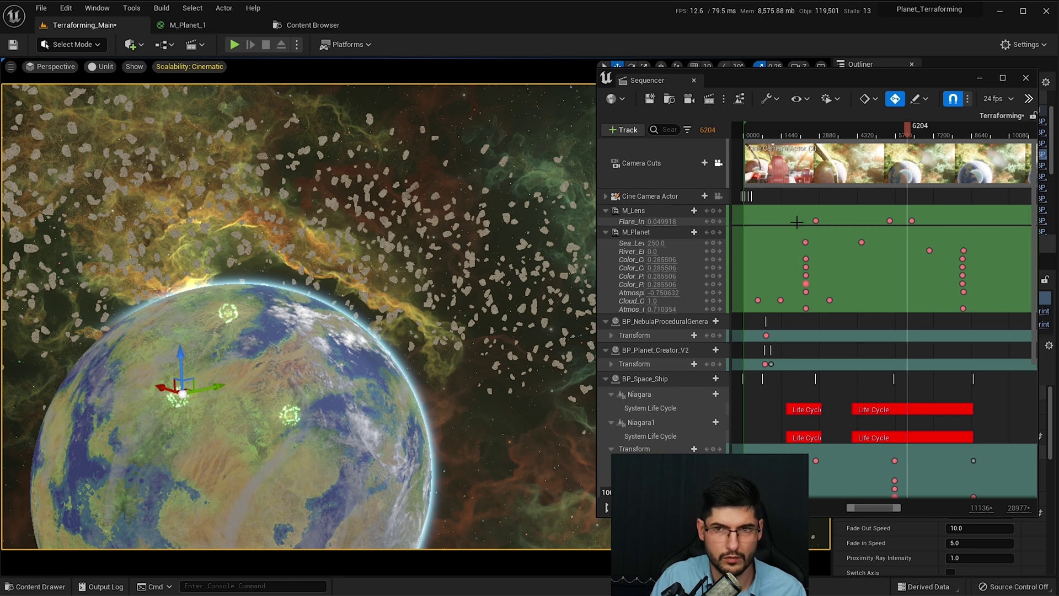
pyautogui.click(891, 127)
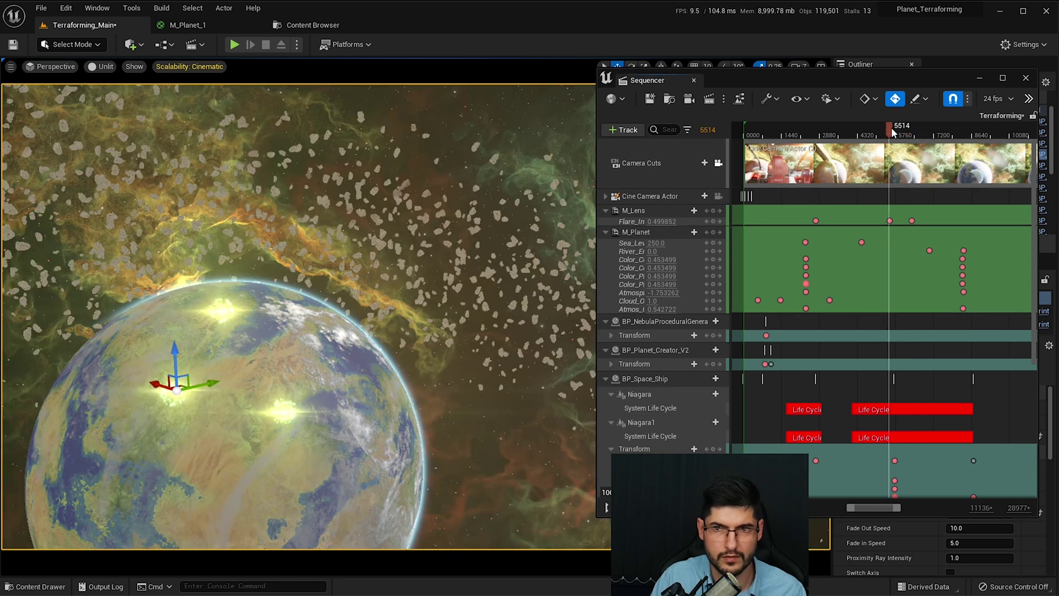
pyautogui.click(865, 126)
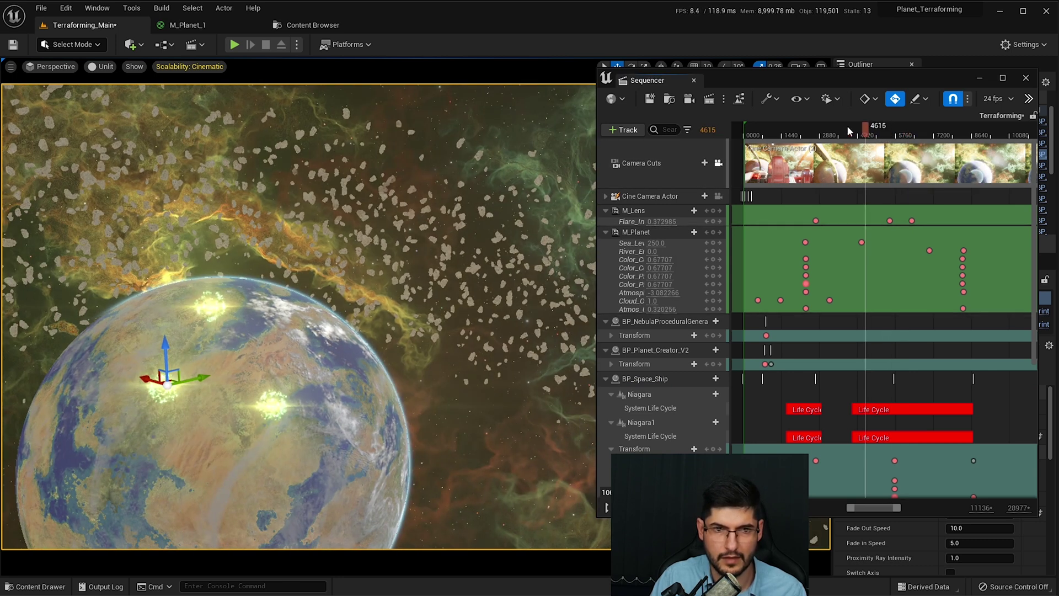
pyautogui.click(848, 126)
pyautogui.click(827, 131)
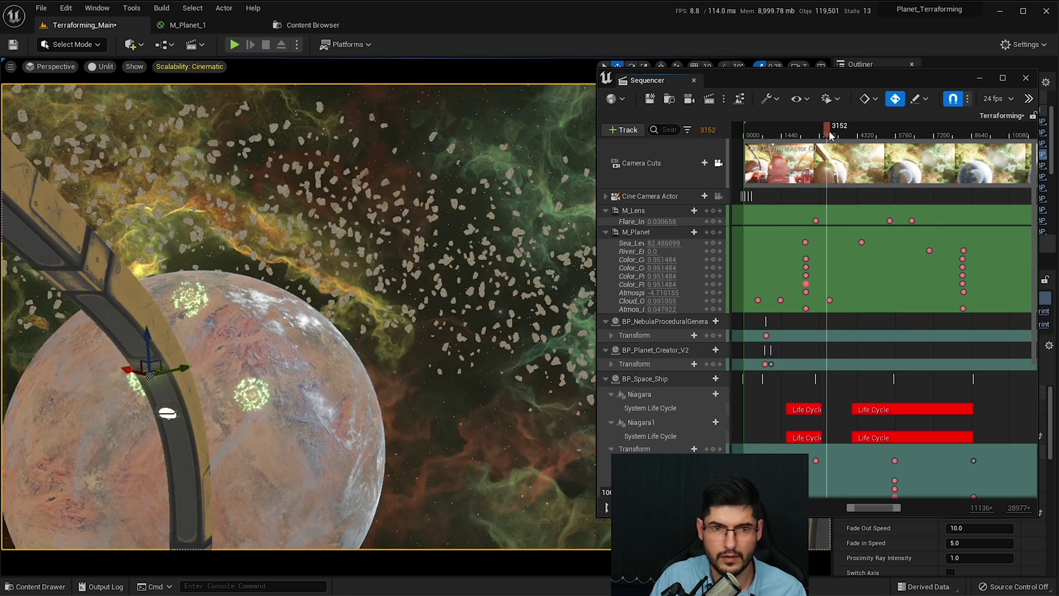
pyautogui.moveTo(830, 138); pyautogui.dragTo(907, 145)
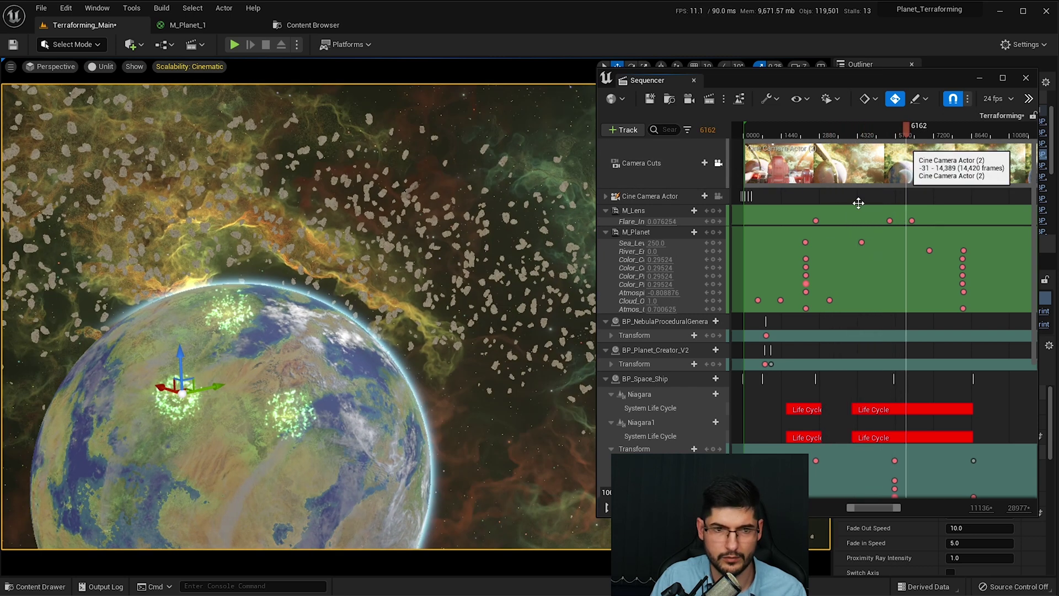
# Step: Unlock the viewport from the camera cuts and examine the whole planet from outside while scrubbing the sequence between frames 5681 and 7729
pyautogui.click(719, 163)
pyautogui.scroll(-6, 454, 252)
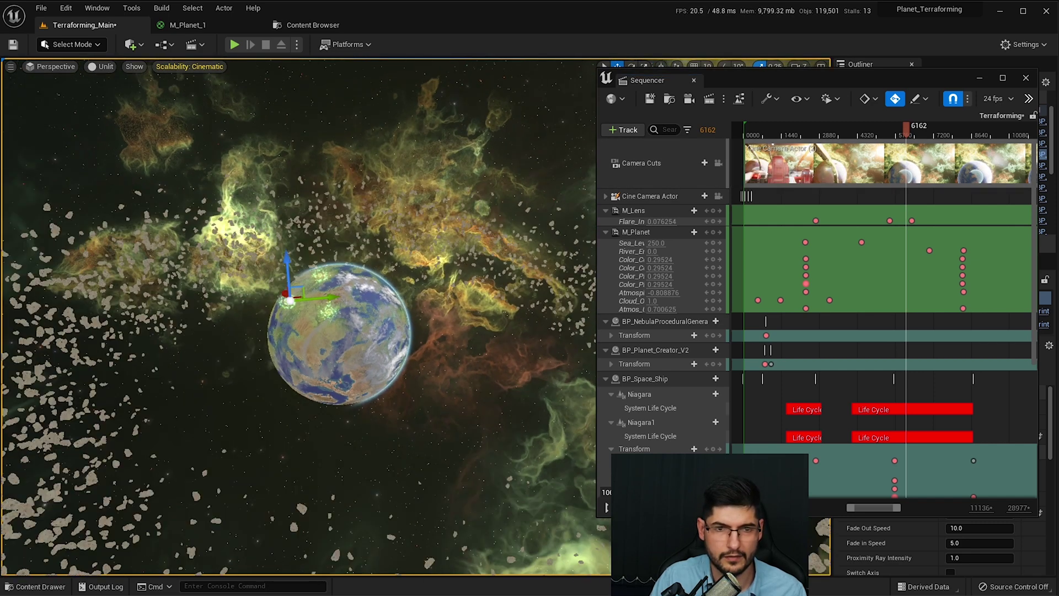
pyautogui.moveTo(820, 138); pyautogui.dragTo(948, 164)
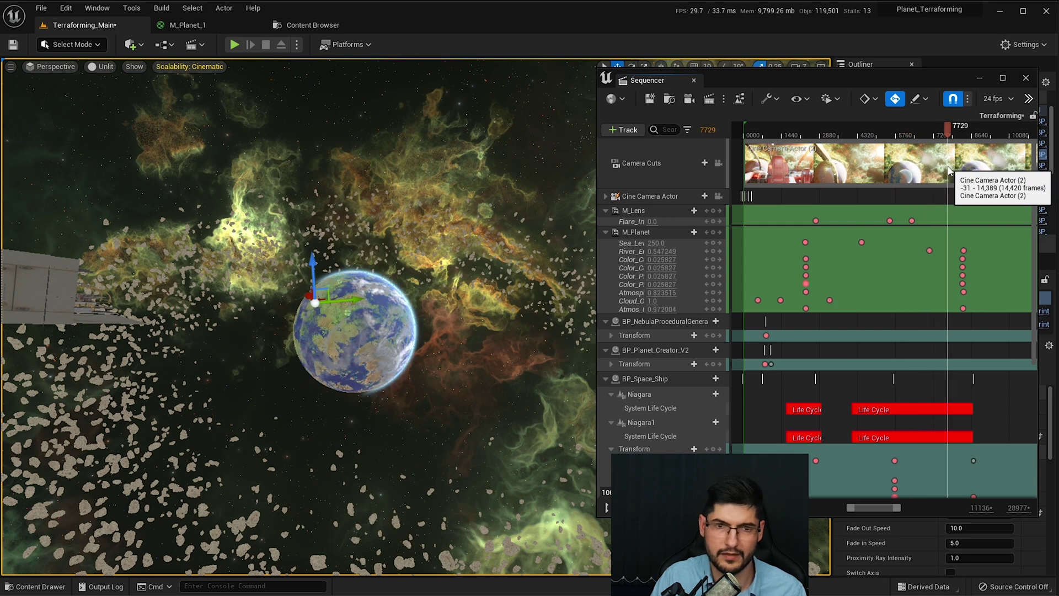
pyautogui.moveTo(372, 397); pyautogui.dragTo(372, 398, button='right')
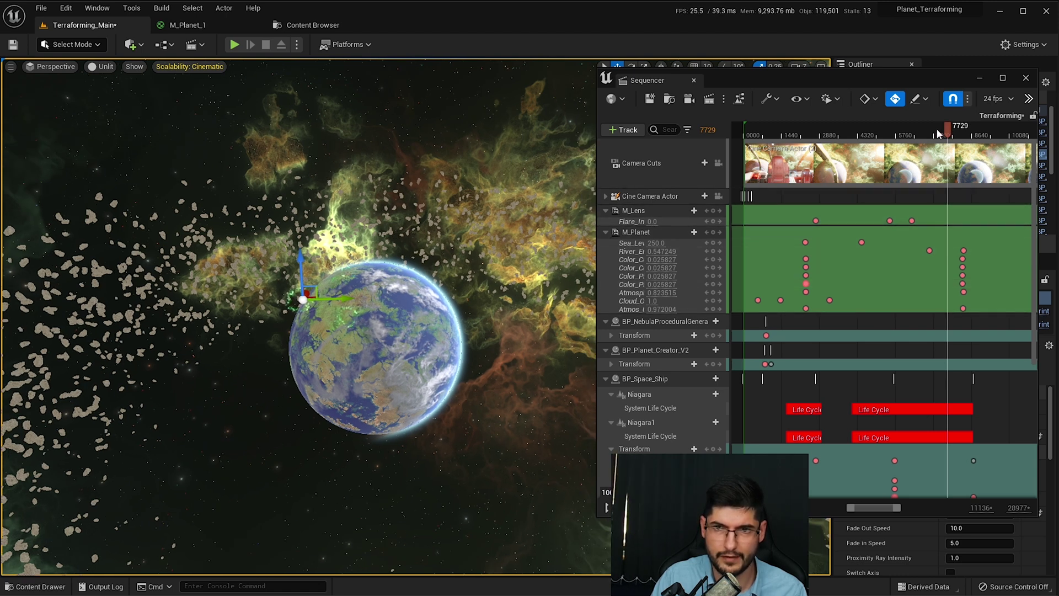
pyautogui.click(914, 134)
pyautogui.click(894, 134)
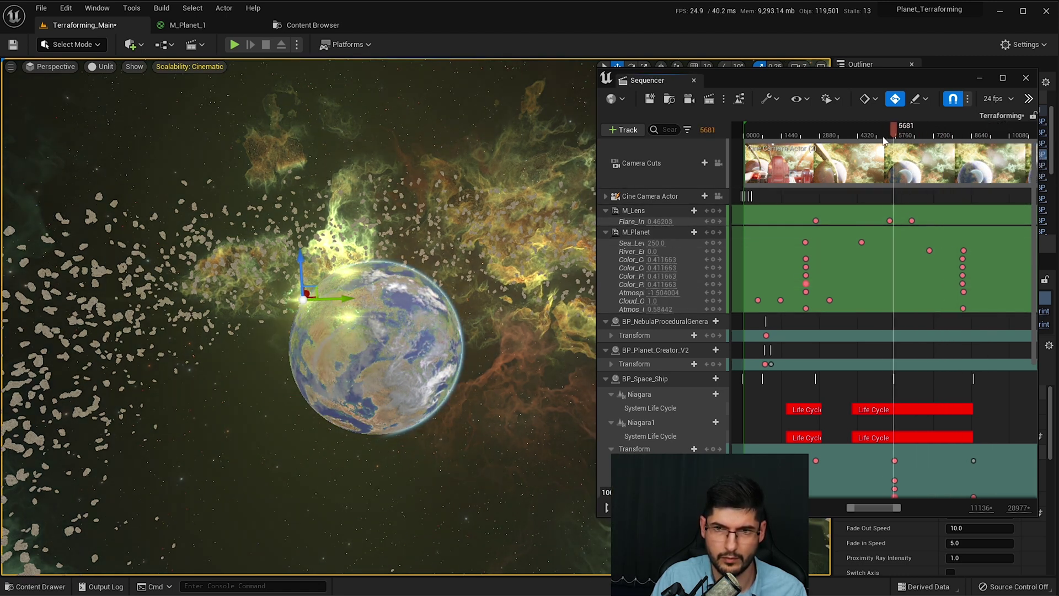
pyautogui.click(922, 134)
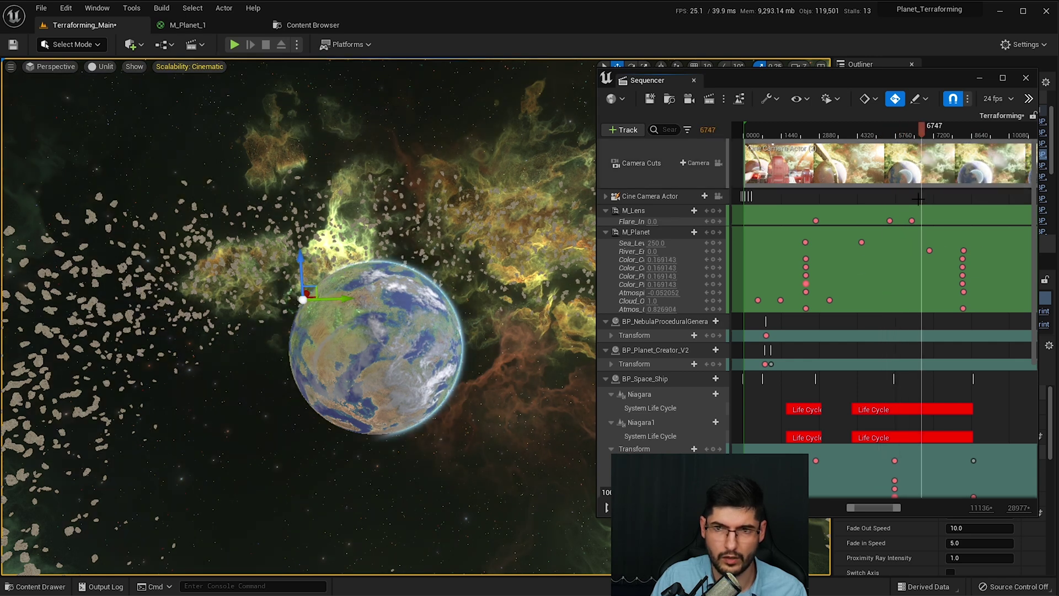
pyautogui.moveTo(417, 304); pyautogui.dragTo(387, 304, button='right')
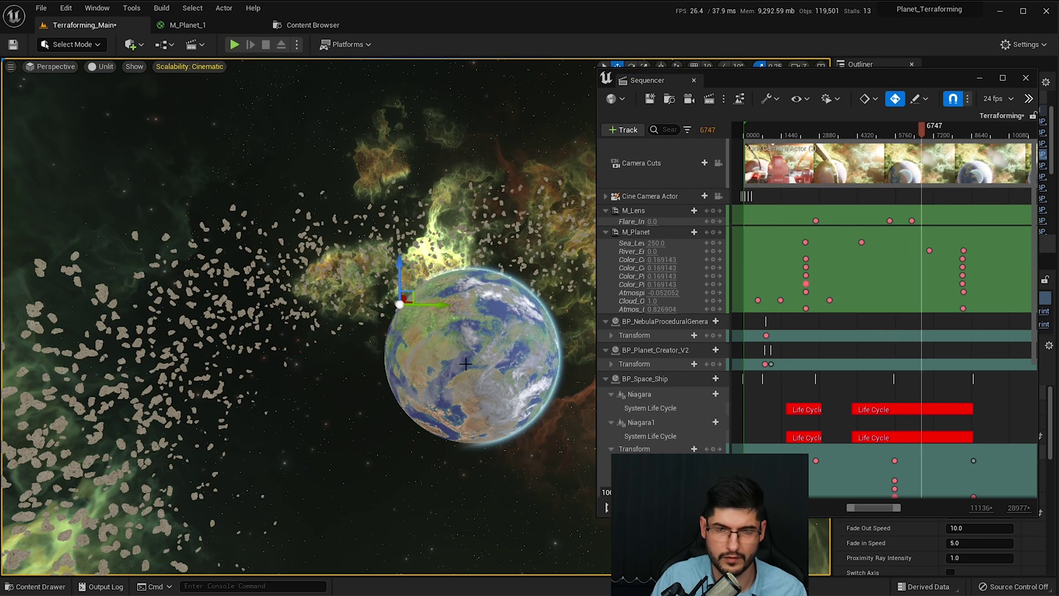
pyautogui.moveTo(440, 327); pyautogui.dragTo(485, 325, button='right')
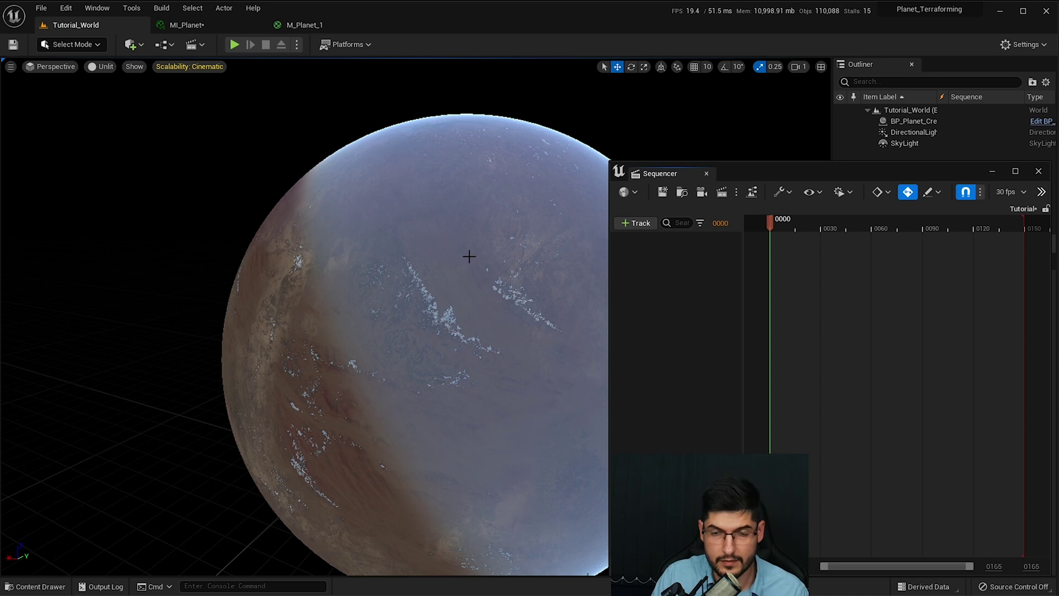
# Step: Select the planet actor in the Tutorial_World level and frame it in the viewport
pyautogui.moveTo(476, 240); pyautogui.dragTo(476, 240, button='right')
pyautogui.click(476, 240)
pyautogui.press('f')
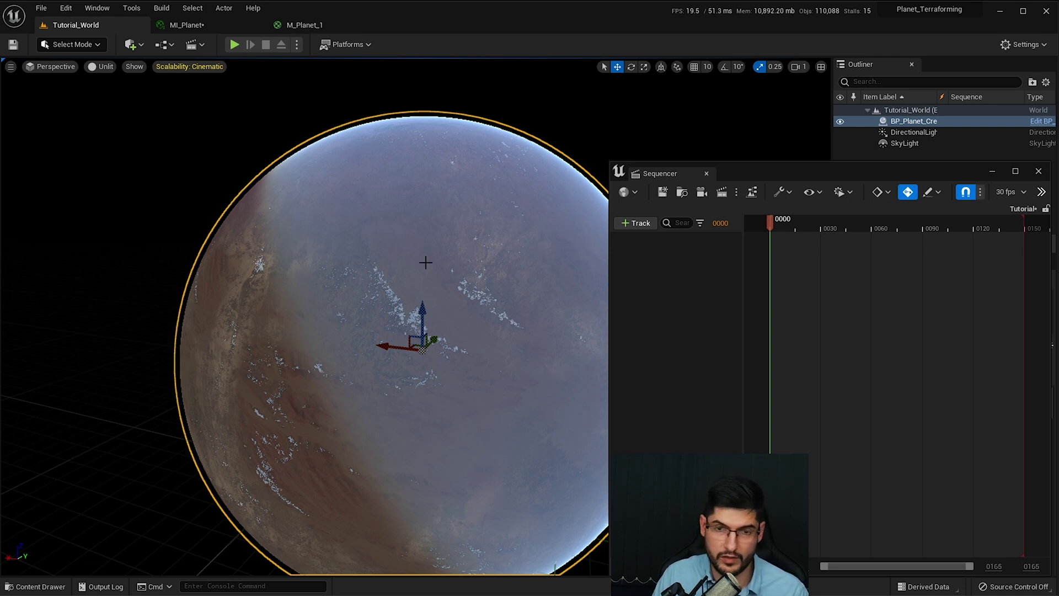
# Step: Examine the Continents parameters and the preview sphere of the MI_Planet material instance
pyautogui.click(196, 24)
pyautogui.scroll(-5, 403, 179)
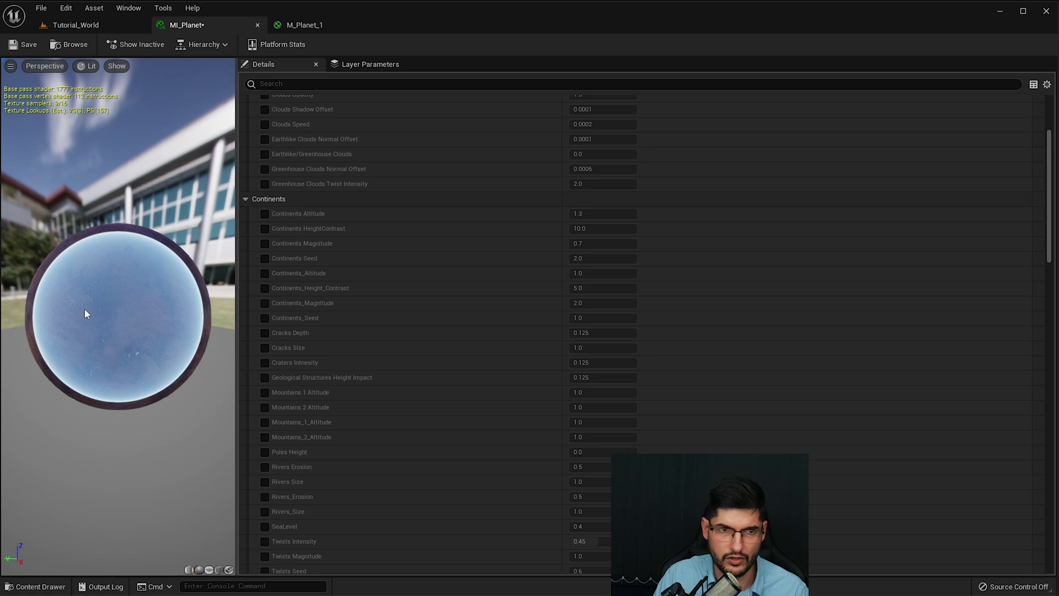
pyautogui.moveTo(111, 291)
pyautogui.mouseDown()
pyautogui.moveTo(99, 292)
pyautogui.moveTo(111, 291)
pyautogui.mouseUp()
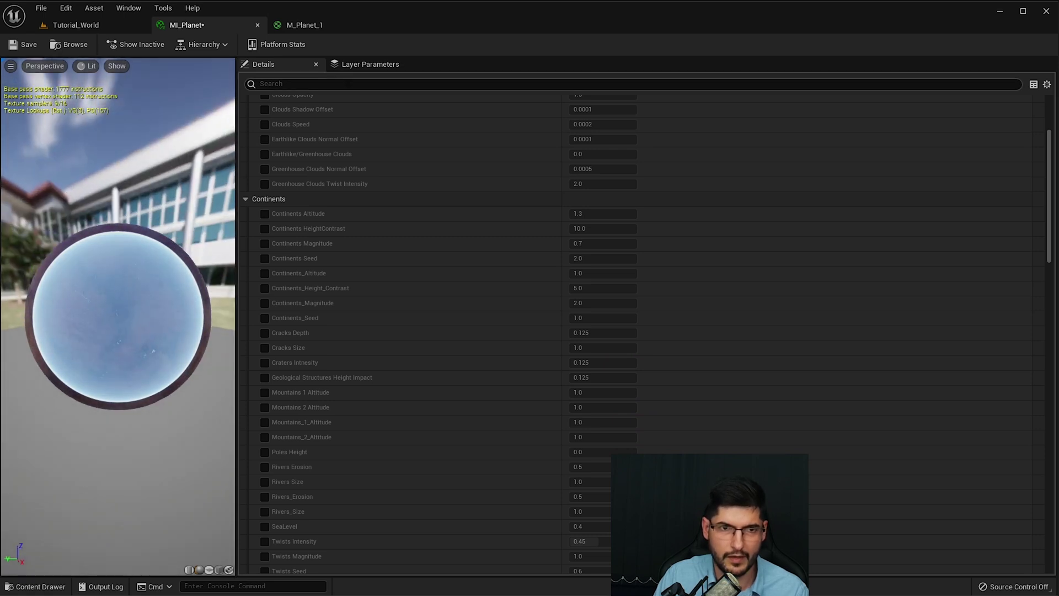
# Step: Examine the M_Planet_1 material graph around the River_Erosion and Sea_Level collection parameters feeding the Continents function
pyautogui.click(304, 25)
pyautogui.scroll(4, 622, 207)
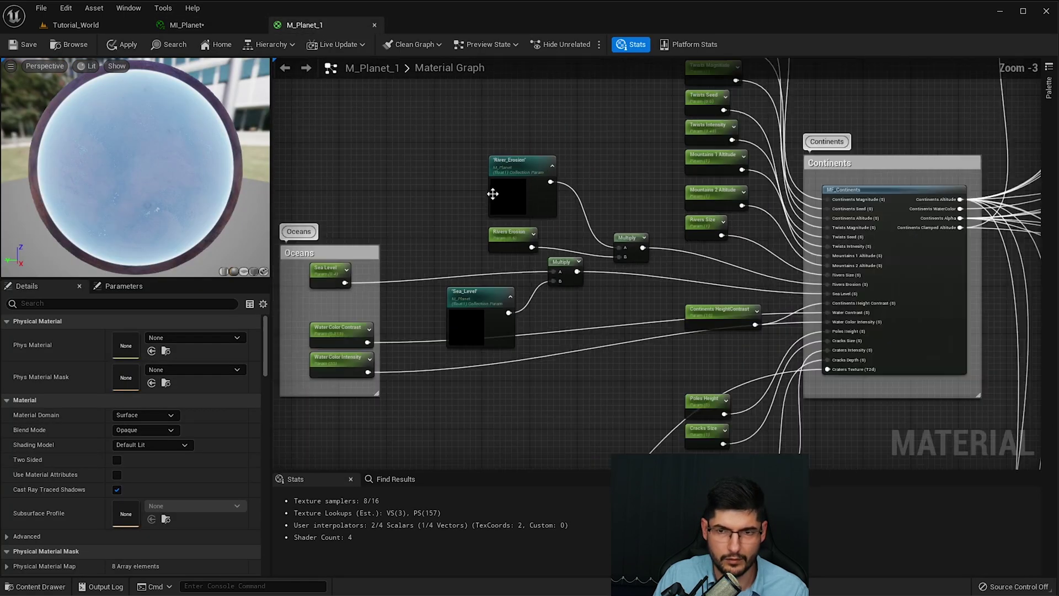
pyautogui.moveTo(690, 264); pyautogui.dragTo(716, 236, button='right')
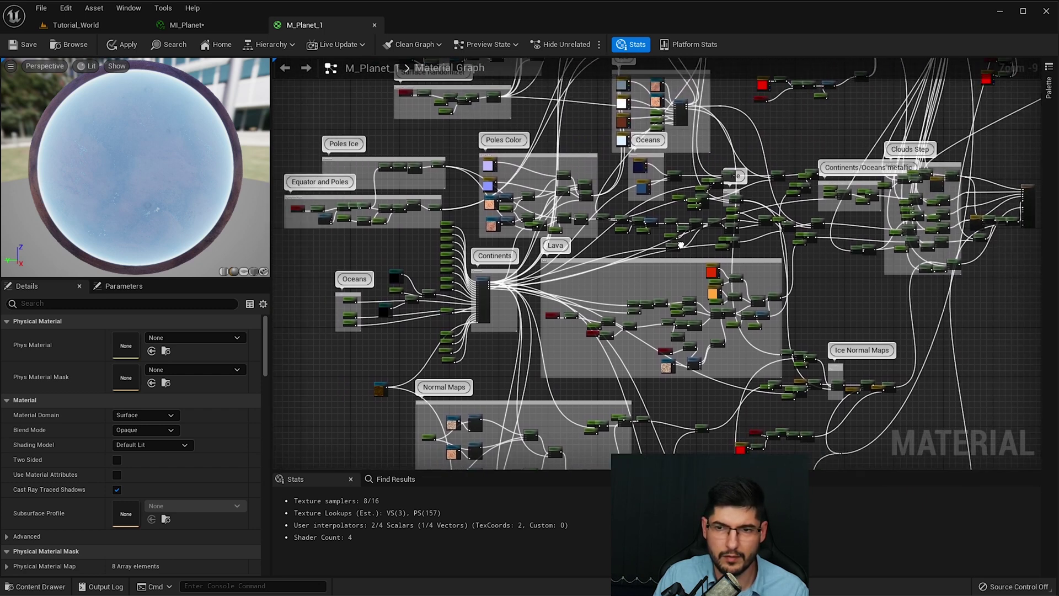
pyautogui.scroll(2, 584, 272)
pyautogui.scroll(5, 583, 272)
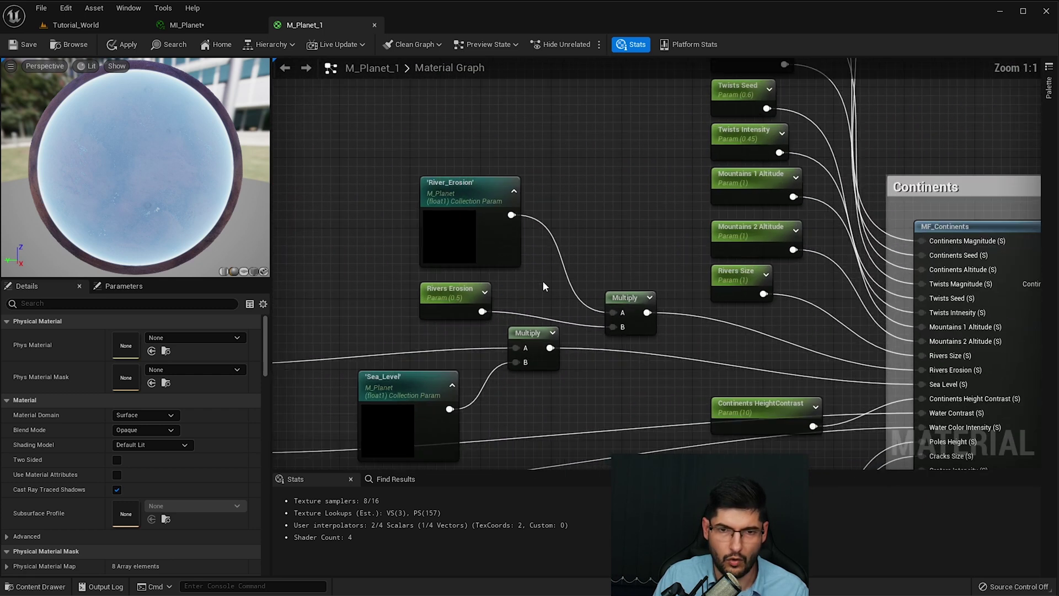
pyautogui.moveTo(626, 273); pyautogui.dragTo(693, 179, button='right')
pyautogui.scroll(-1, 700, 217)
pyautogui.scroll(2, 700, 217)
# Step: Inspect the Rivers Erosion and Sea Level scalar parameters that are multiplied by the collection parameters
pyautogui.moveTo(593, 215)
pyautogui.mouseDown()
pyautogui.moveTo(574, 222)
pyautogui.moveTo(593, 222)
pyautogui.moveTo(583, 222)
pyautogui.mouseUp()
pyautogui.moveTo(548, 244); pyautogui.dragTo(579, 243, button='right')
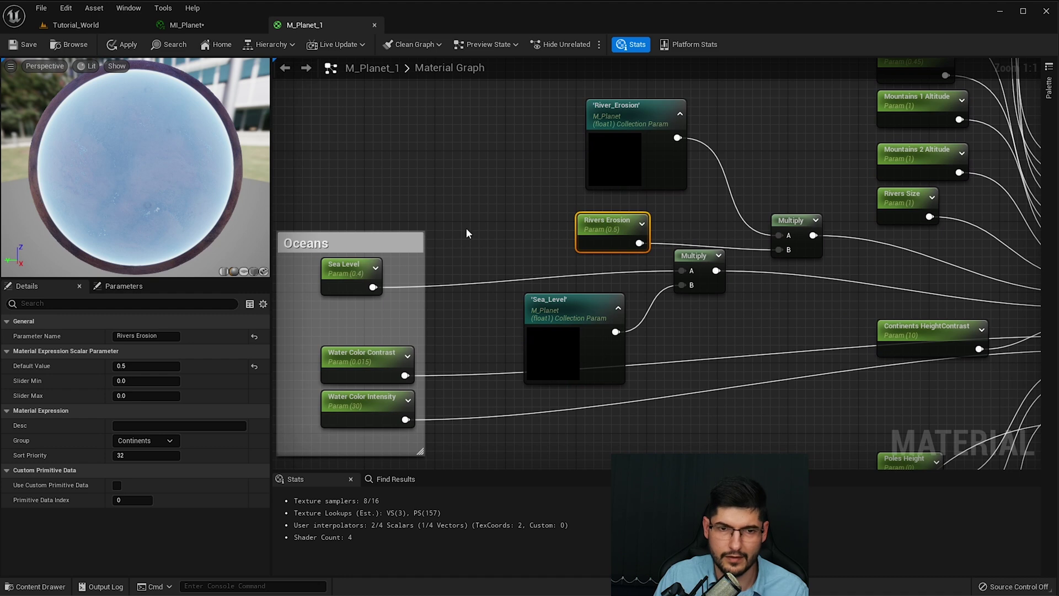
pyautogui.click(357, 271)
pyautogui.click(604, 243)
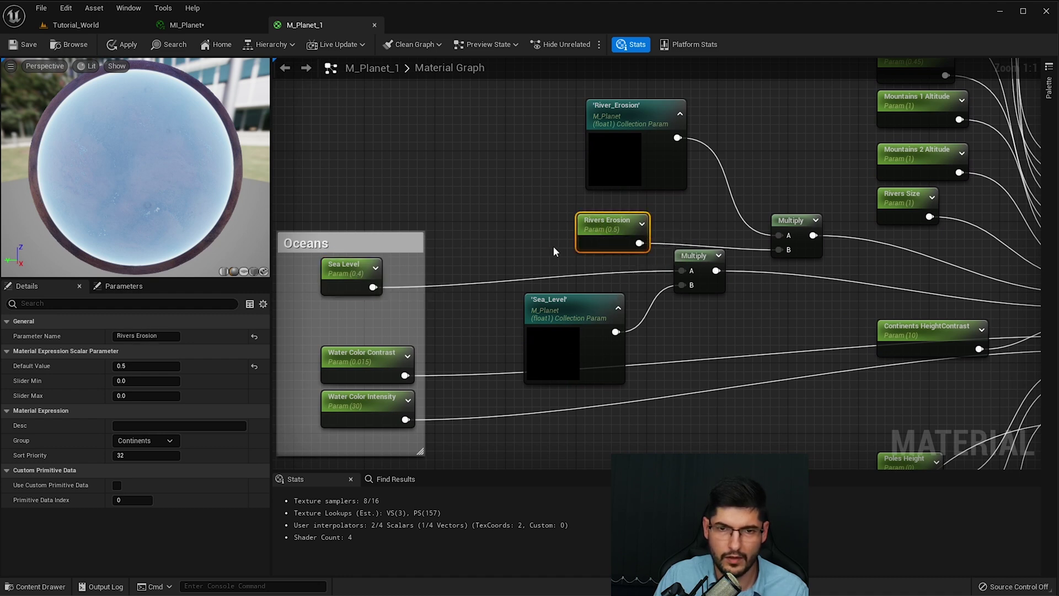
pyautogui.moveTo(547, 279); pyautogui.dragTo(499, 296, button='right')
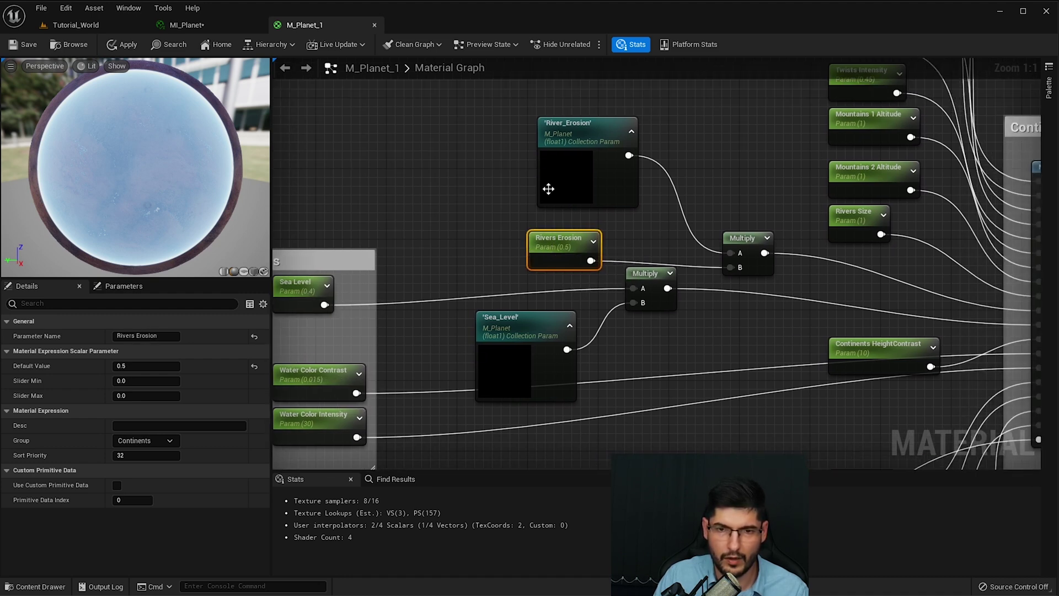
# Step: Shift the River_Erosion collection parameter node slightly left and inspect it together with its Multiply node
pyautogui.click(584, 144)
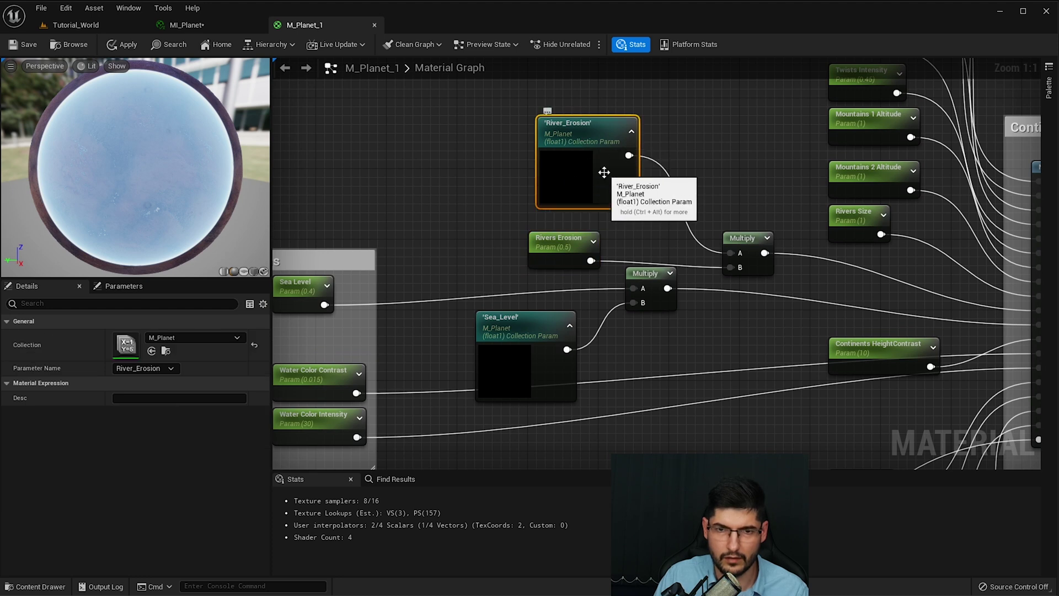
pyautogui.moveTo(604, 171); pyautogui.dragTo(578, 180)
pyautogui.click(735, 238)
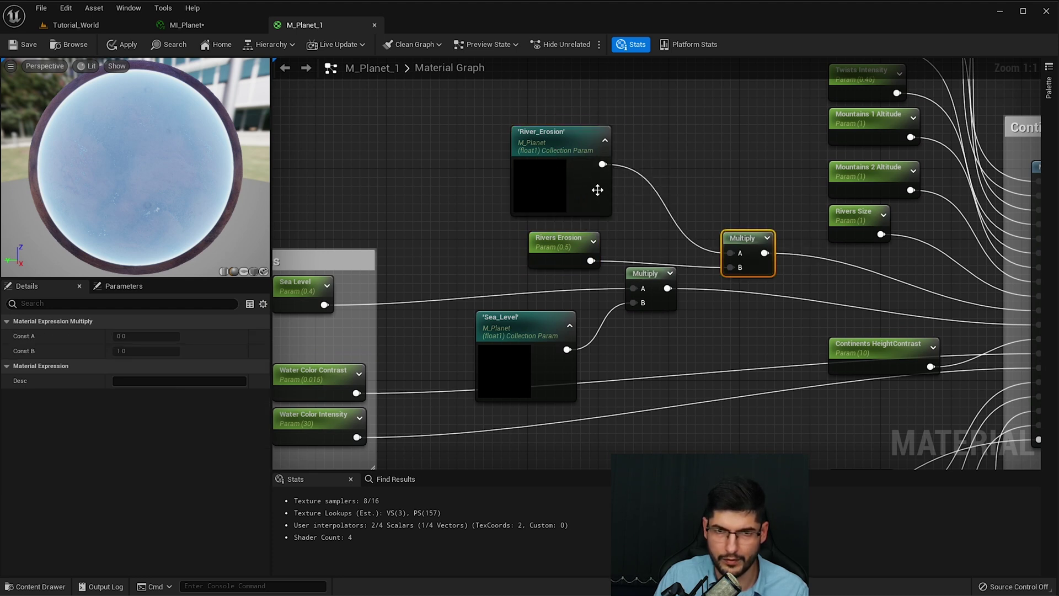
pyautogui.click(545, 154)
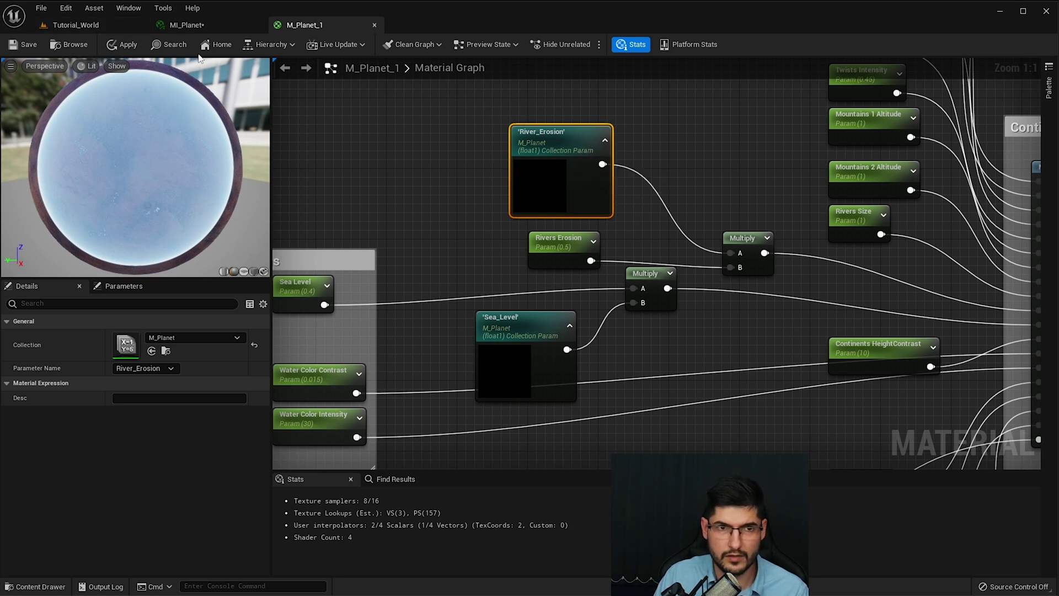
# Step: Return to the Tutorial_World level and add the BP_Planet_Creator_V2 actor to the Tutorial sequence
pyautogui.click(121, 23)
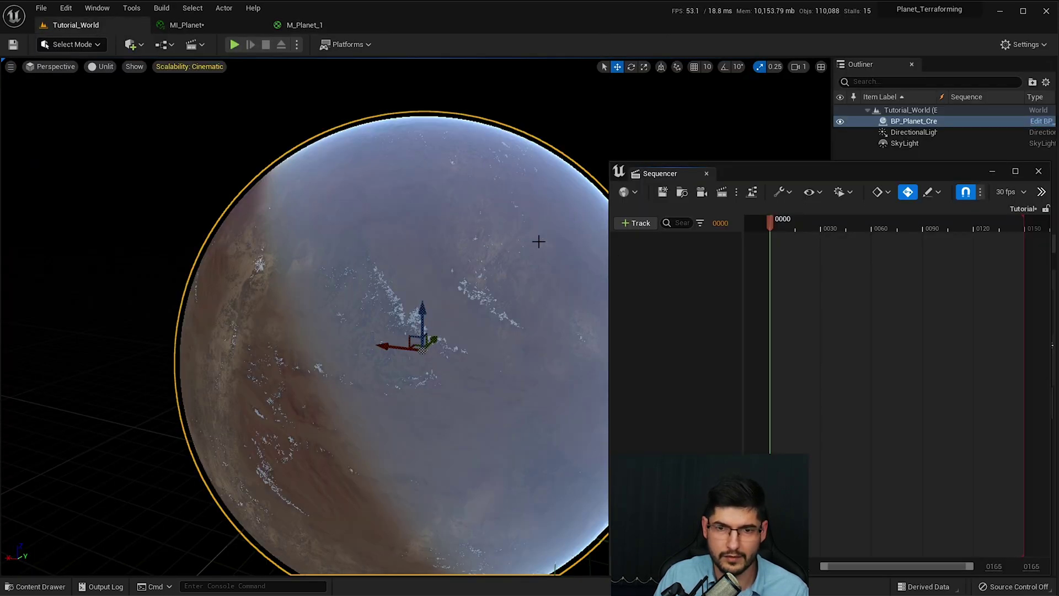
pyautogui.moveTo(767, 180)
pyautogui.mouseDown()
pyautogui.moveTo(653, 175)
pyautogui.moveTo(754, 165)
pyautogui.moveTo(768, 176)
pyautogui.mouseUp()
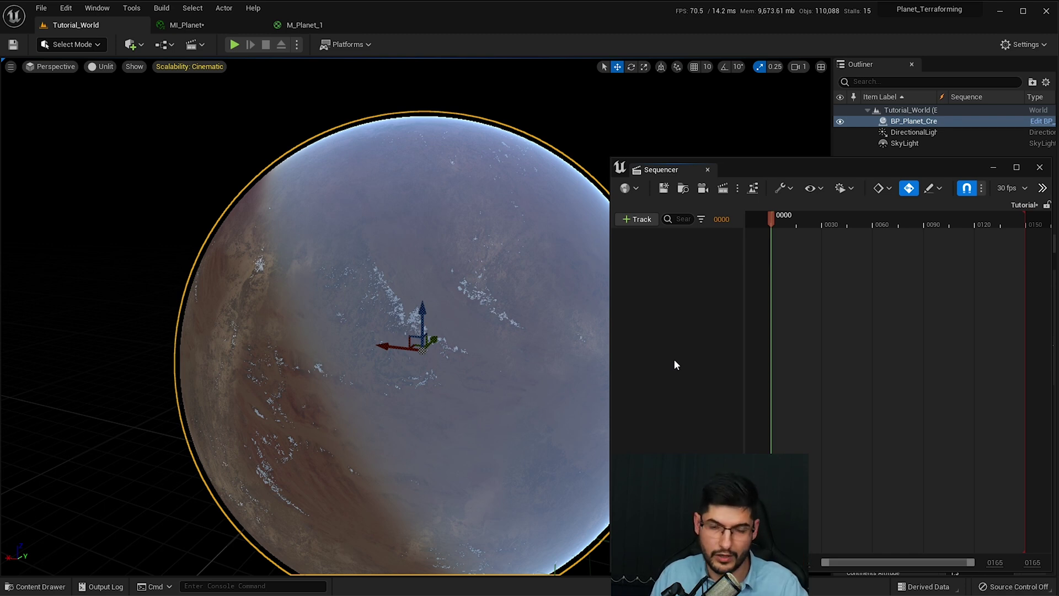
pyautogui.click(638, 219)
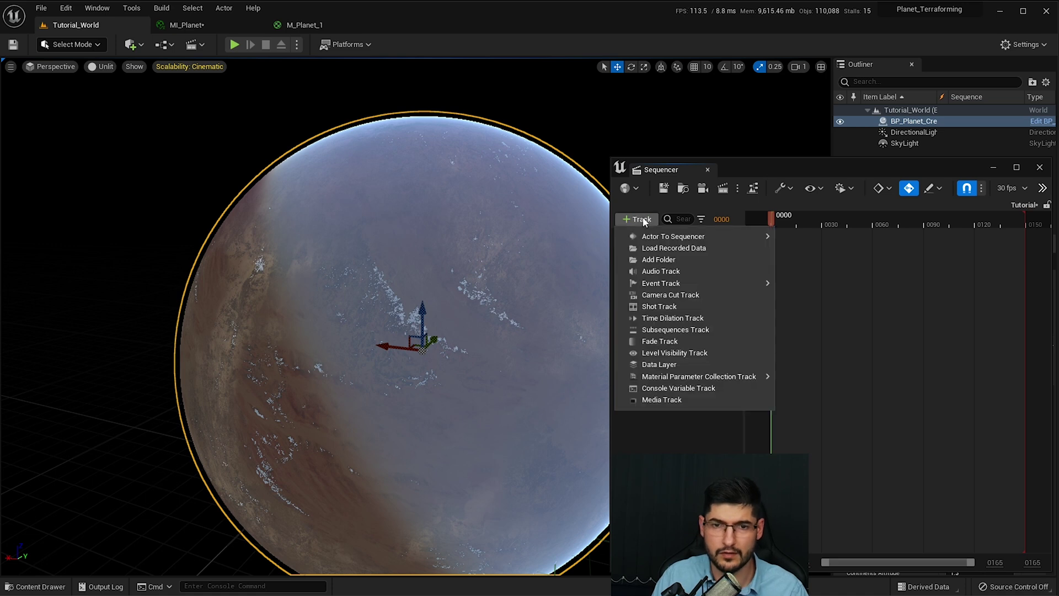
pyautogui.moveTo(642, 238)
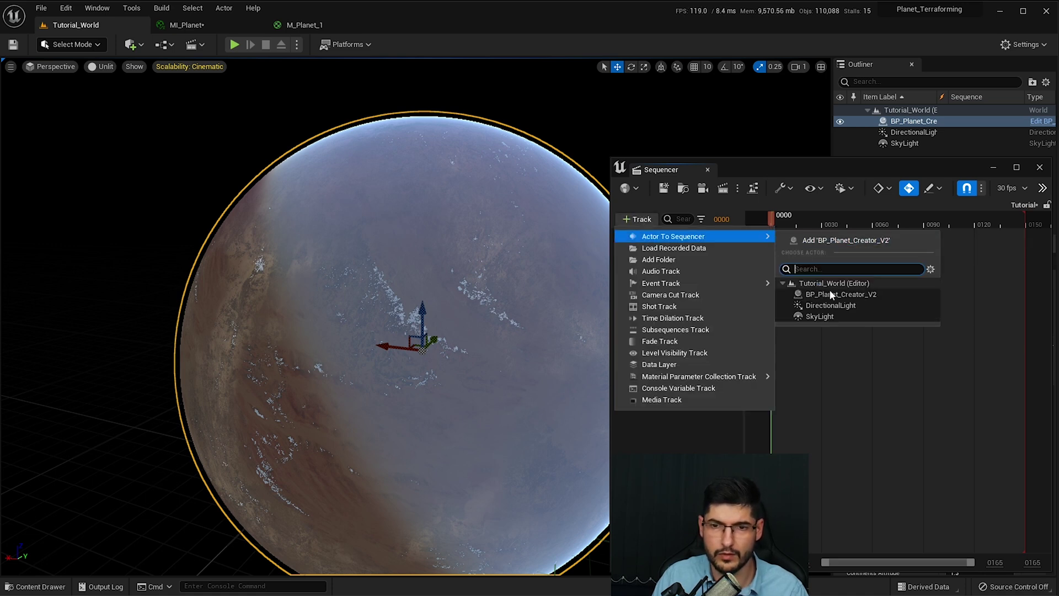
pyautogui.click(803, 241)
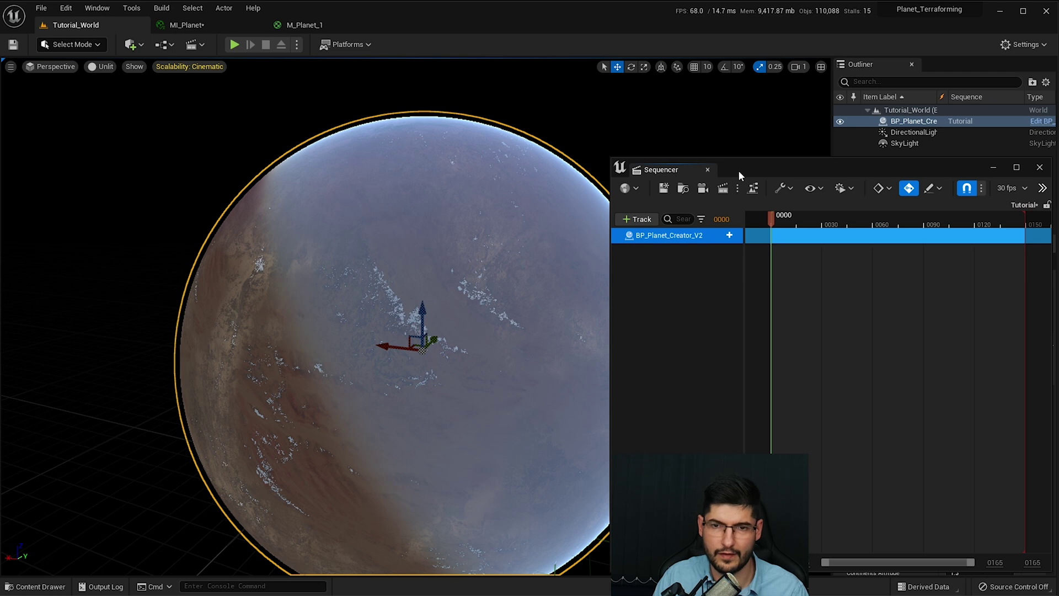
# Step: Move the Sequencer window off the actor's details and add a Sea Level property track to BP_Planet_Creator_V2
pyautogui.moveTo(740, 170); pyautogui.dragTo(204, 140)
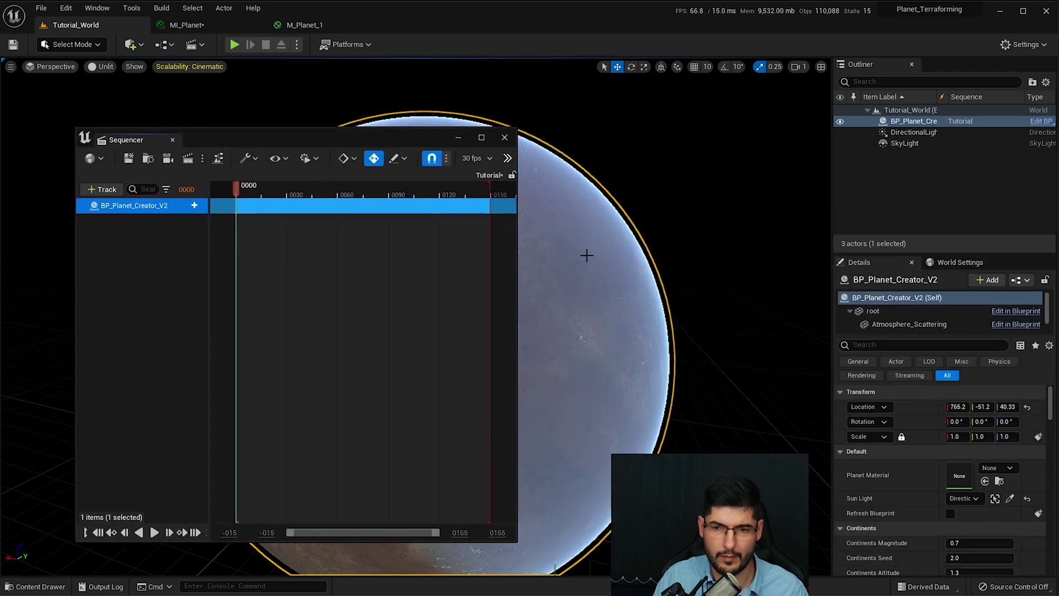
pyautogui.scroll(5, 586, 256)
pyautogui.scroll(-2, 938, 500)
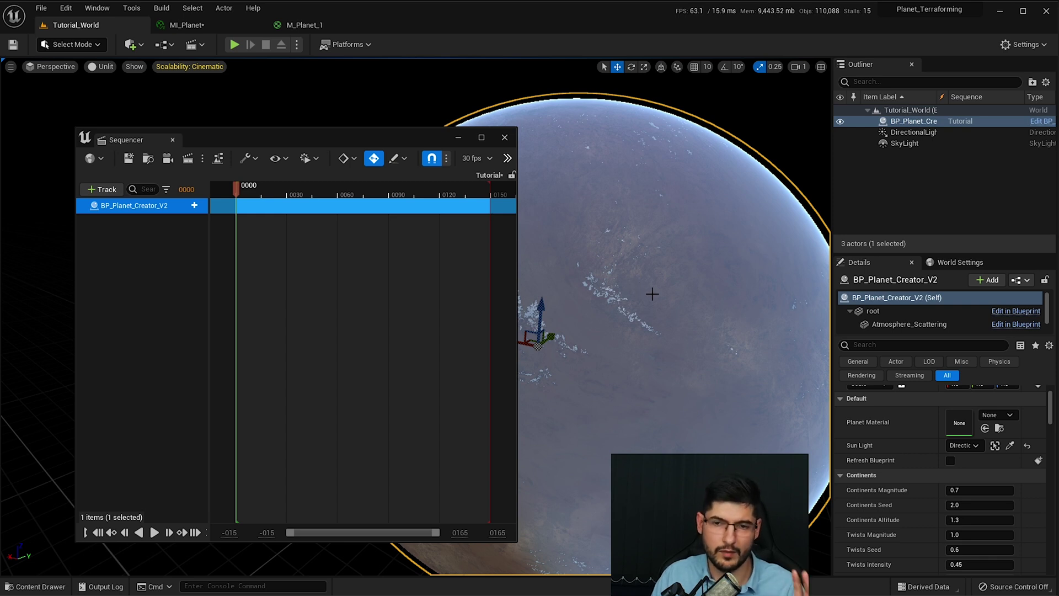
pyautogui.click(191, 206)
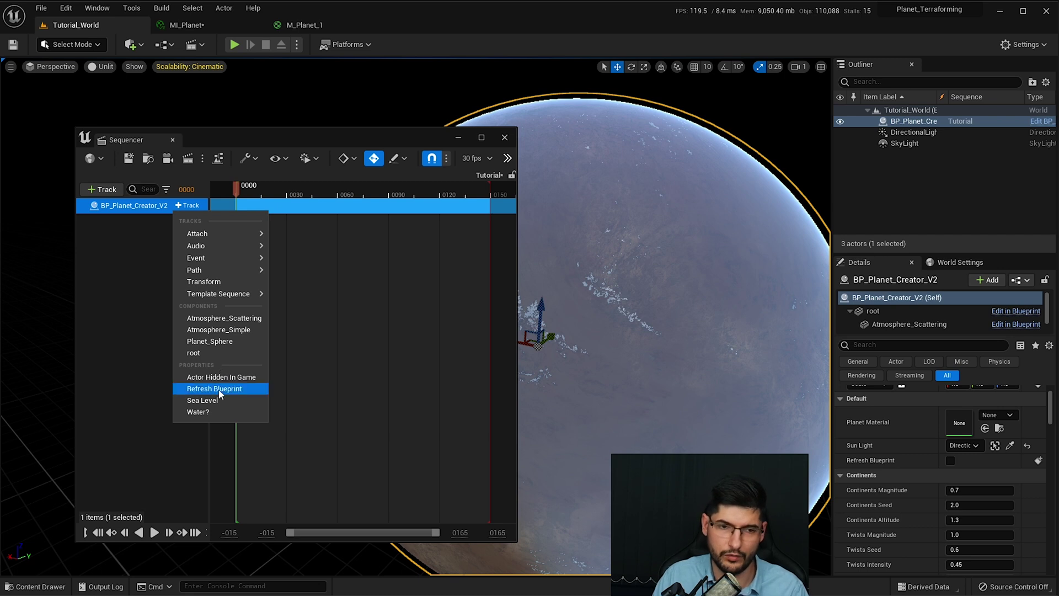
pyautogui.click(203, 400)
pyautogui.click(131, 219)
pyautogui.write('1')
pyautogui.press('Return')
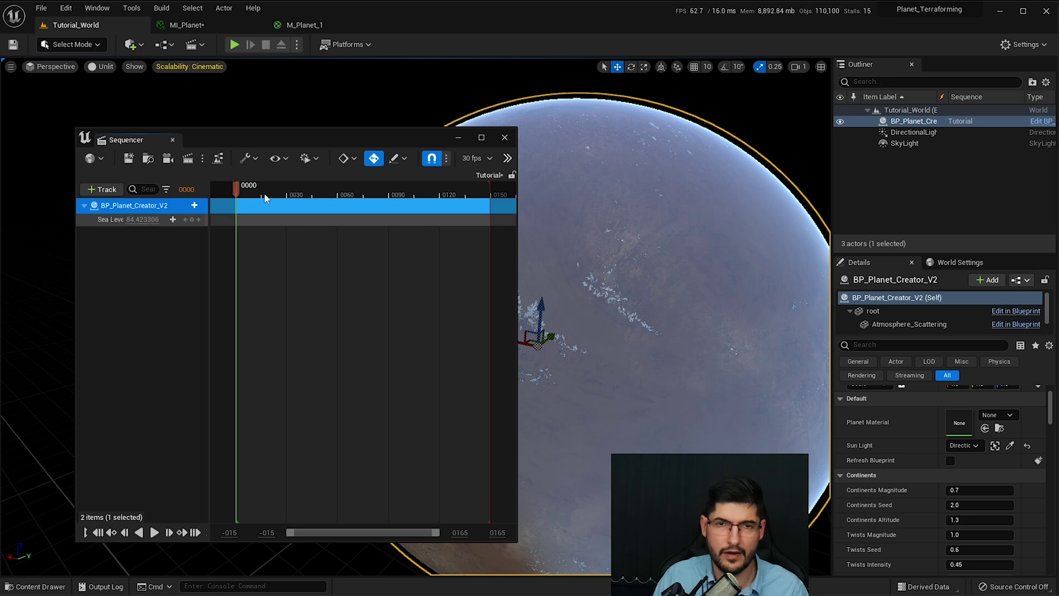
# Step: Delete the BP_Planet_Creator_V2 actor and its Sea Level track from the sequence
pyautogui.click(130, 312)
pyautogui.click(187, 220)
pyautogui.click(127, 261)
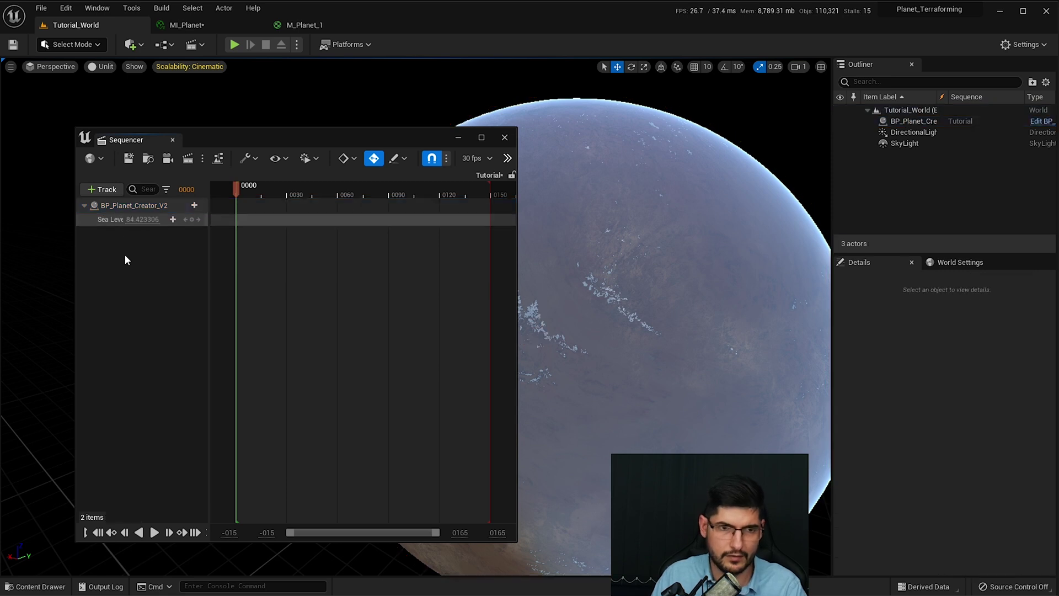
pyautogui.click(133, 206)
pyautogui.press('Delete')
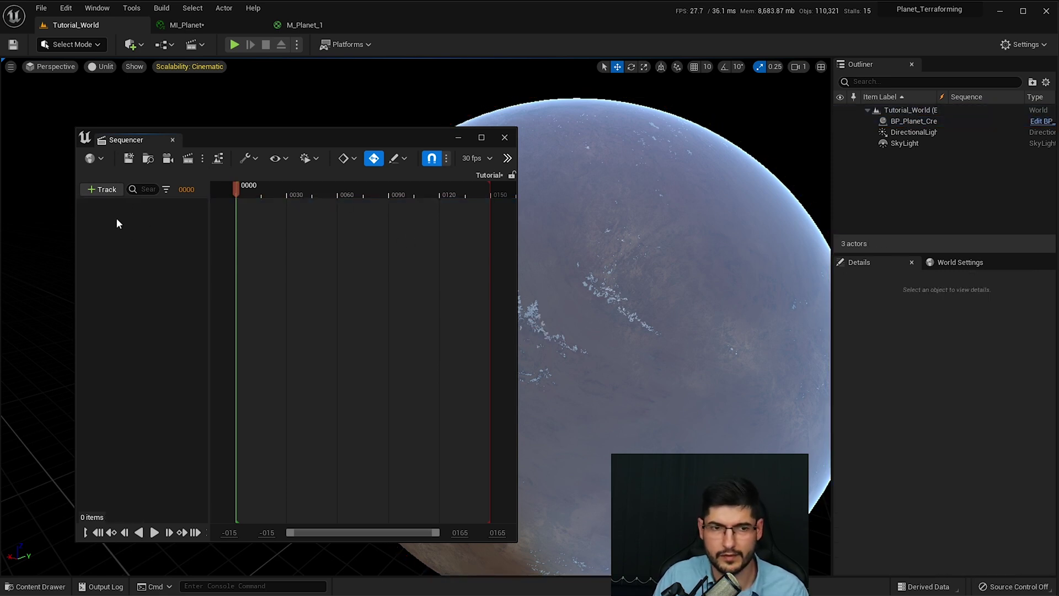
# Step: Add a Material Parameter Collection track for M_Planet to the sequence and check which scalar parameters it offers
pyautogui.click(96, 191)
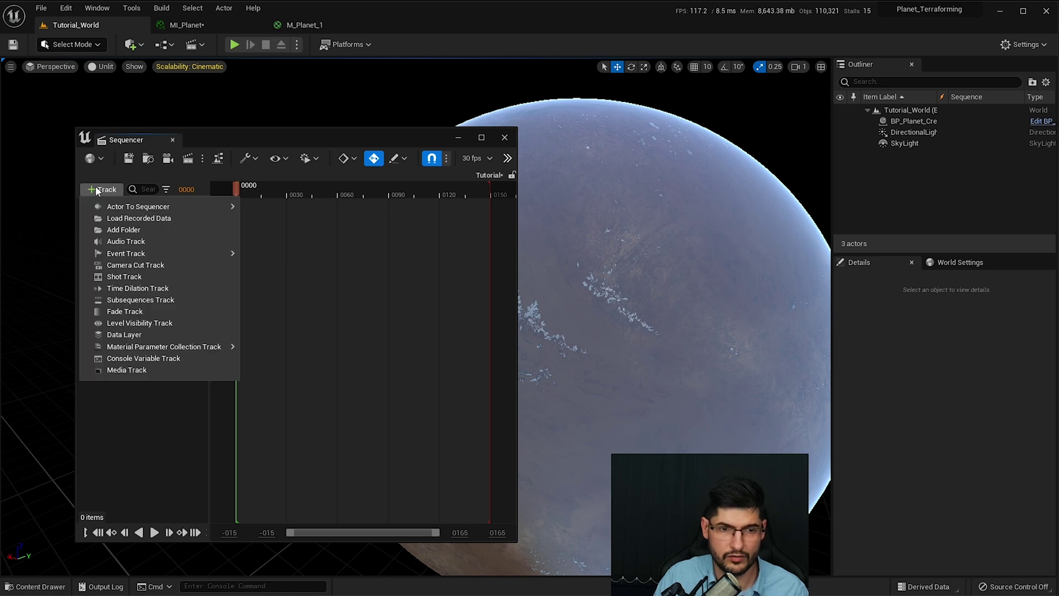
pyautogui.moveTo(142, 348)
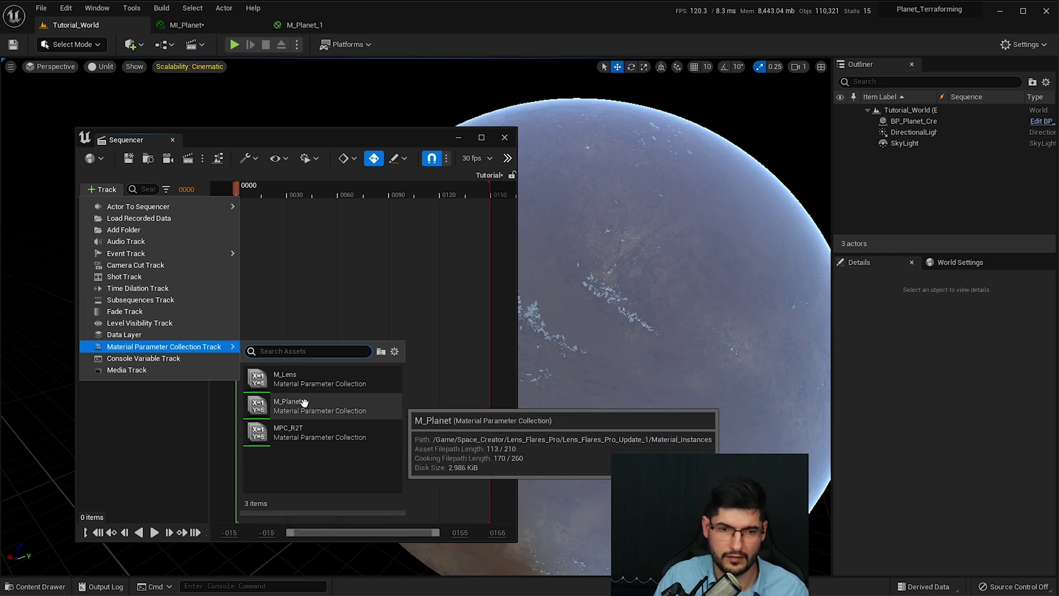
pyautogui.click(288, 406)
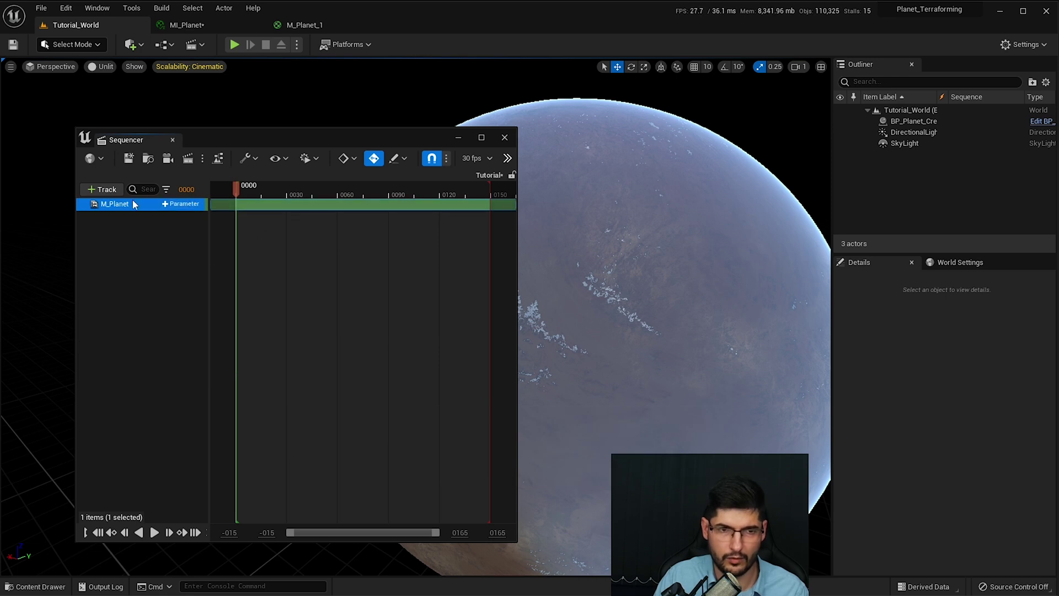
pyautogui.click(172, 206)
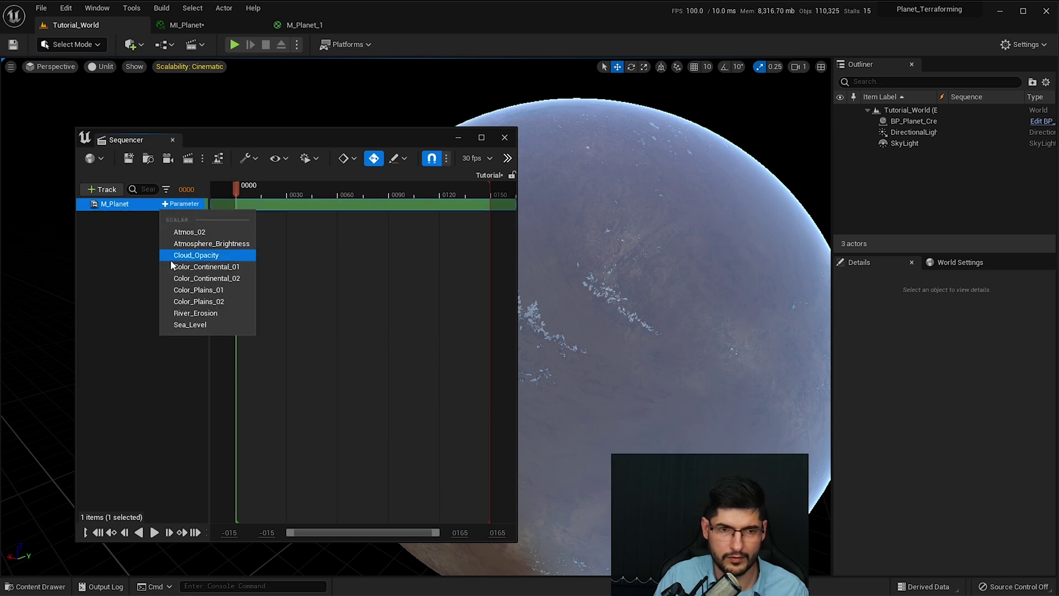
pyautogui.click(137, 261)
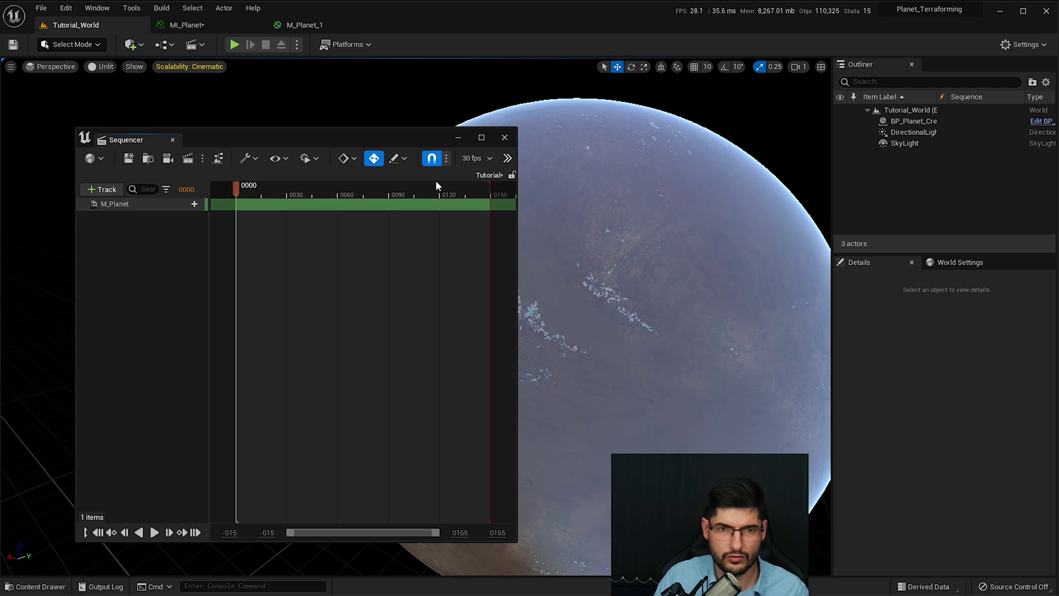
pyautogui.rightClick(108, 204)
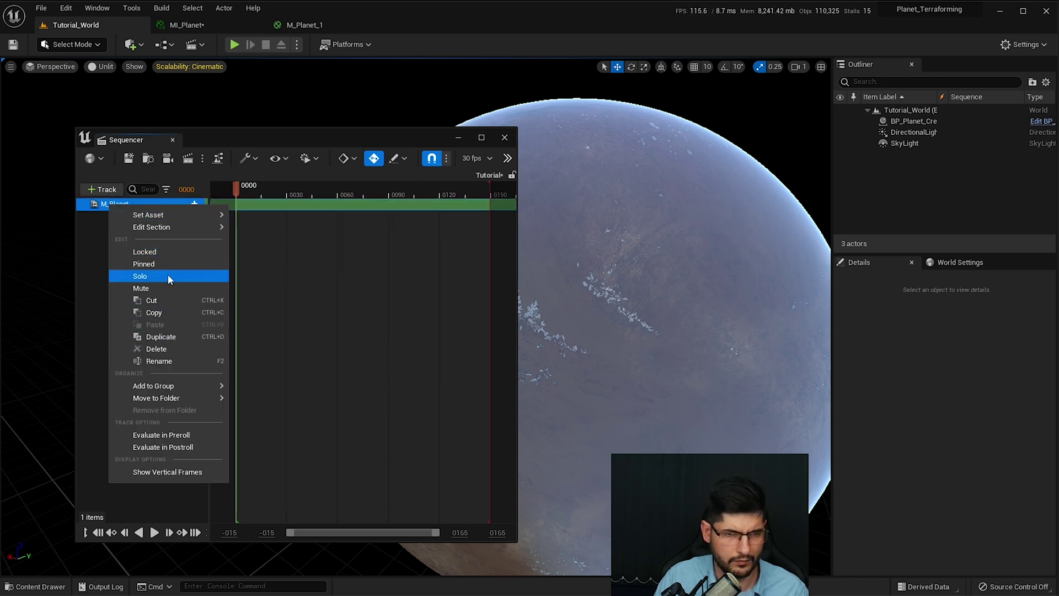
pyautogui.moveTo(167, 228)
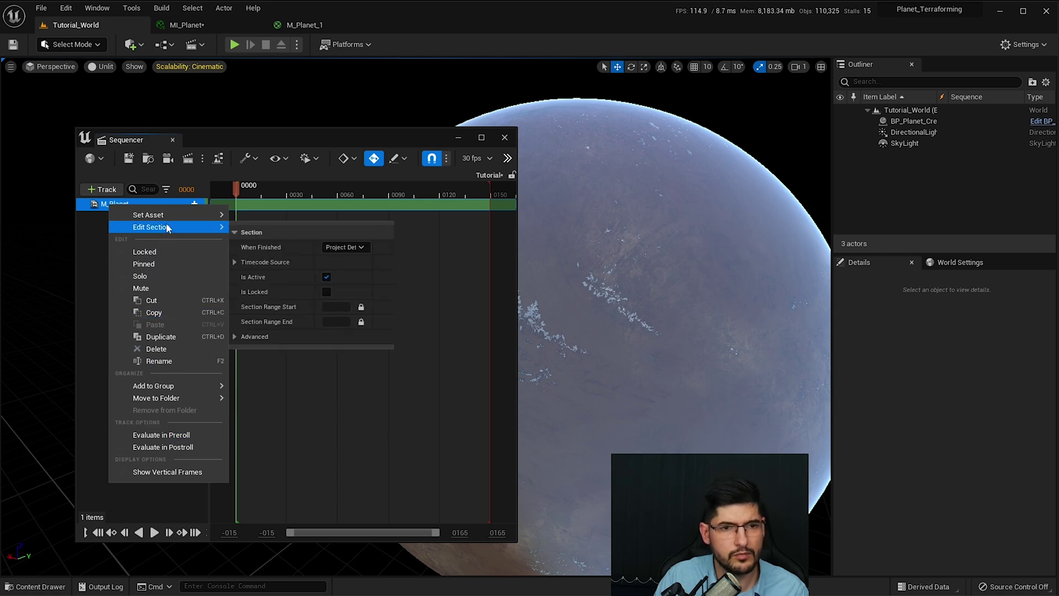
pyautogui.click(105, 248)
# Step: Move the Sequencer window aside and search the entire Content folder for "m_p"
pyautogui.moveTo(223, 145); pyautogui.dragTo(760, 159)
pyautogui.click(187, 204)
pyautogui.click(184, 205)
pyautogui.press('Return')
pyautogui.hotkey('ctrl', 'space')
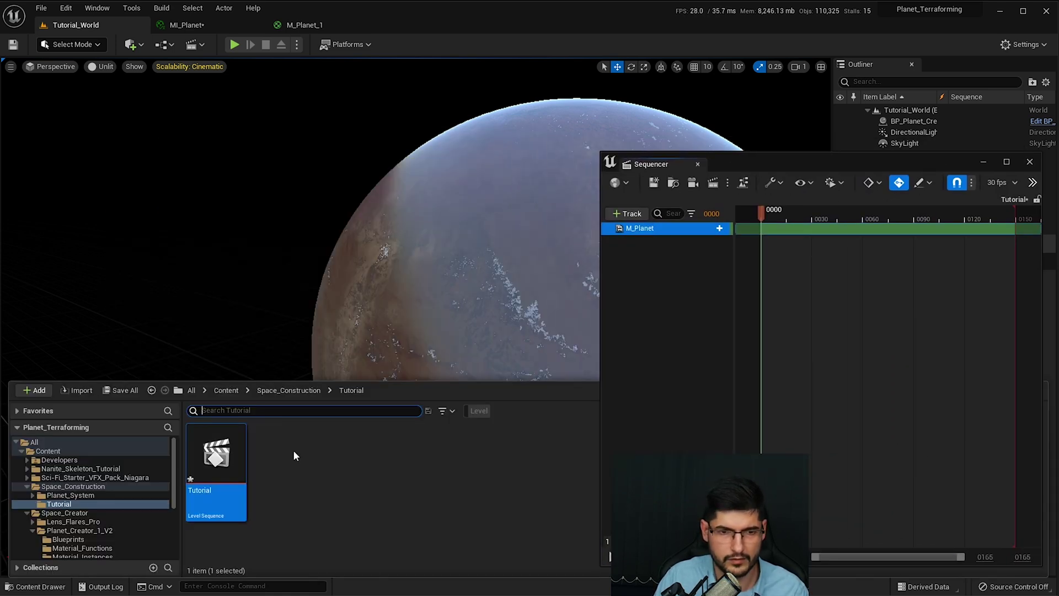
pyautogui.click(227, 391)
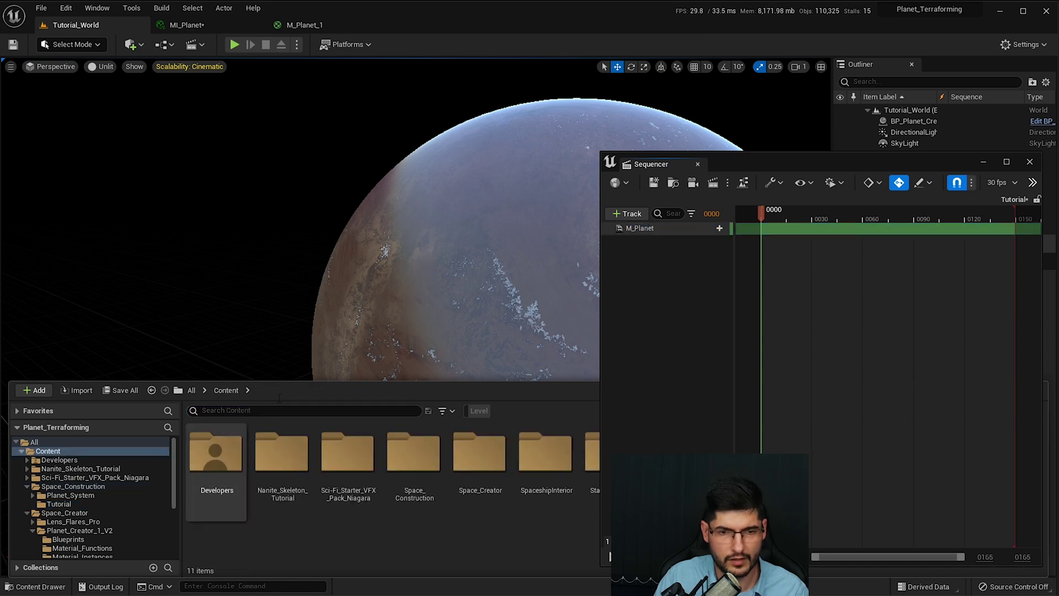
pyautogui.click(291, 413)
pyautogui.write('m_para')
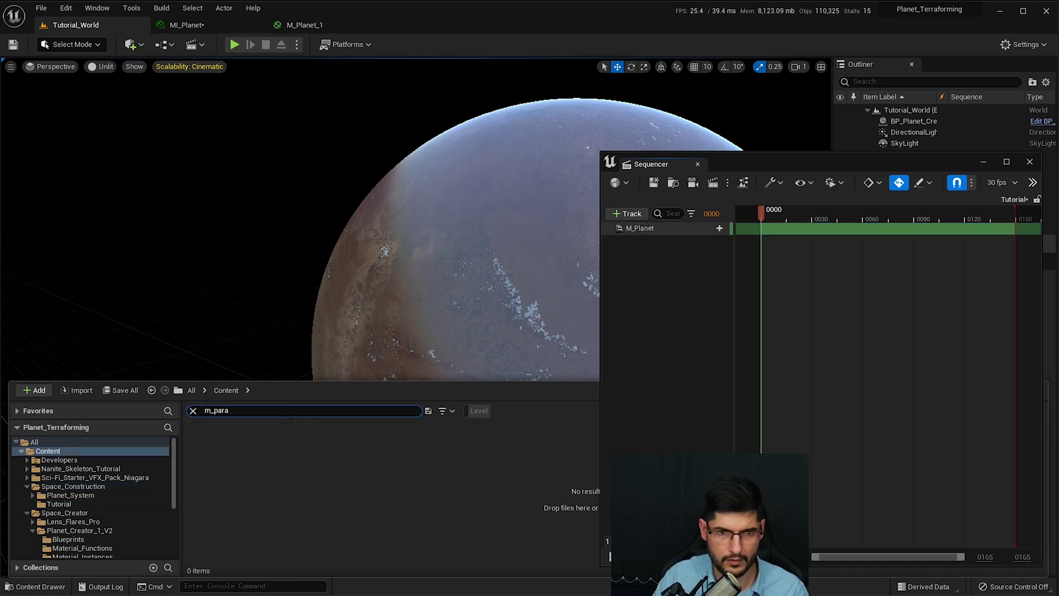
pyautogui.press('BackSpace')
pyautogui.press('BackSpace')
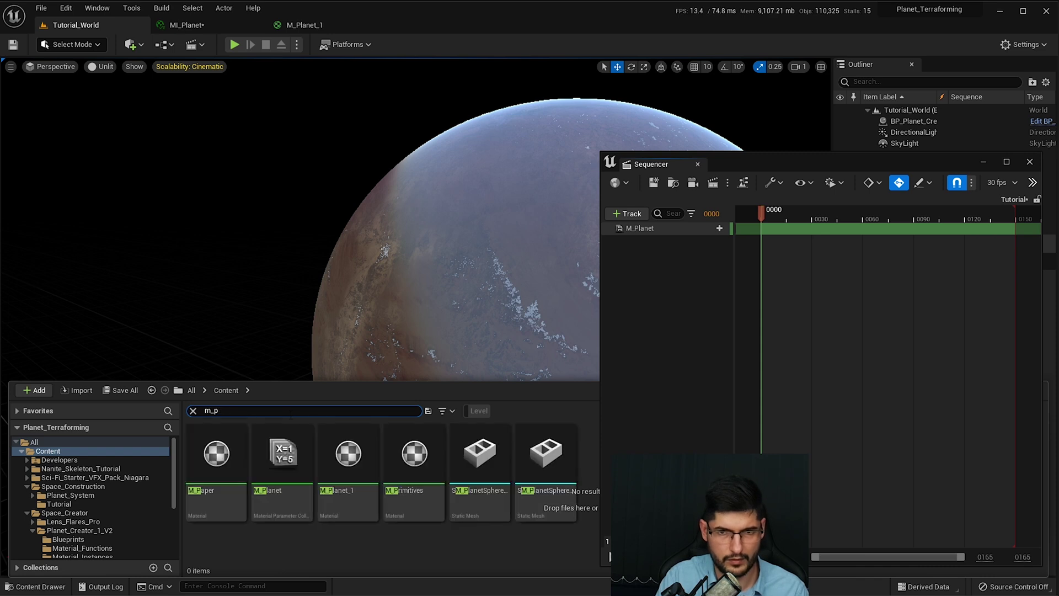
# Step: Open the M_Planet material parameter collection, review its scalar parameters and collapse the list
pyautogui.click(294, 496)
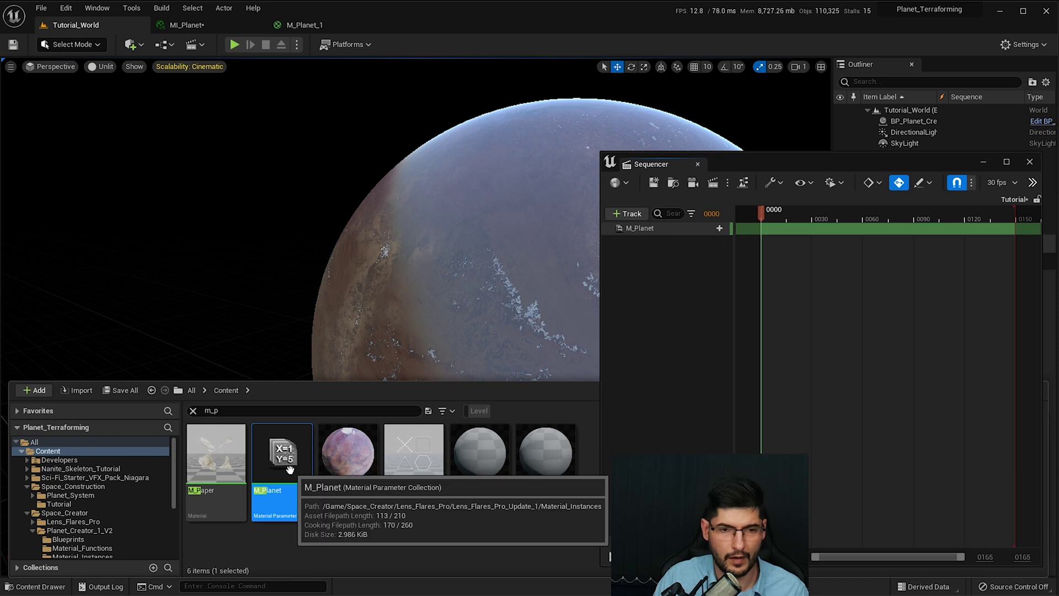
pyautogui.doubleClick(290, 469)
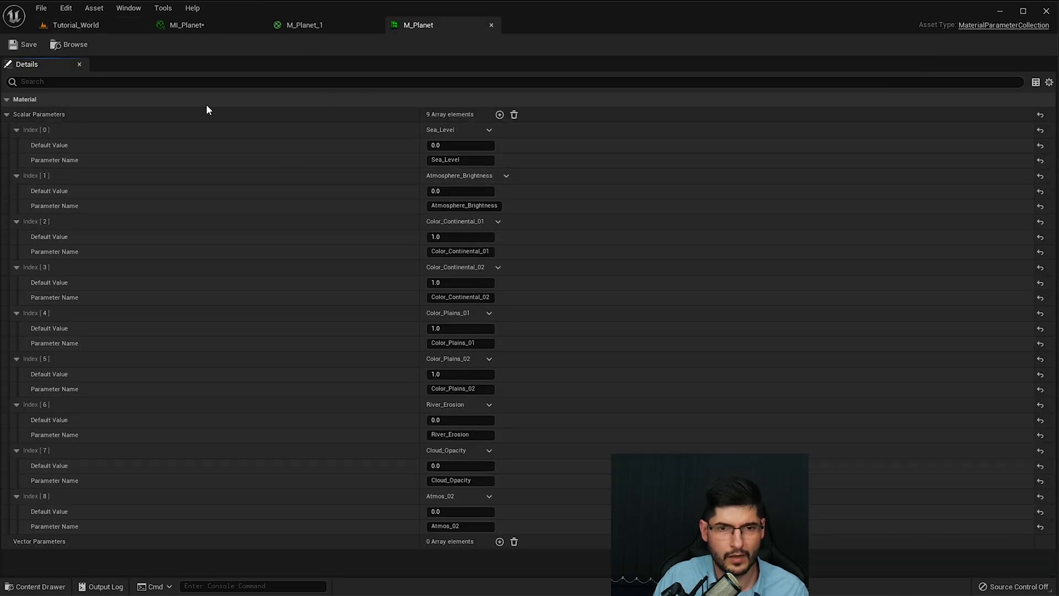
pyautogui.click(8, 114)
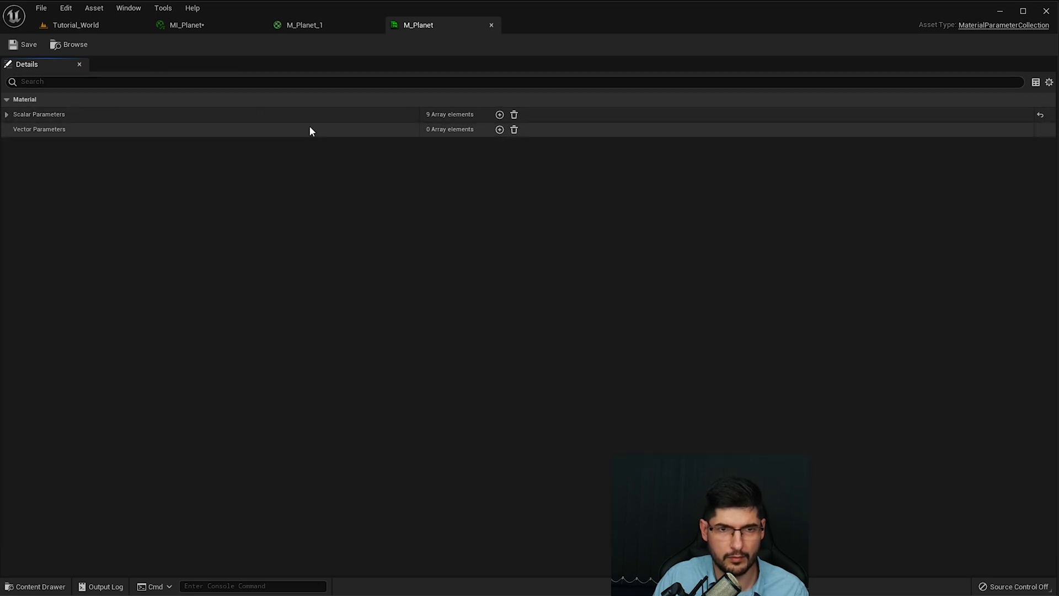
# Step: Create a Material Parameter Collection named M_Tutorial_Planet in the Space_Construction/Tutorial folder
pyautogui.hotkey('ctrl', 'space')
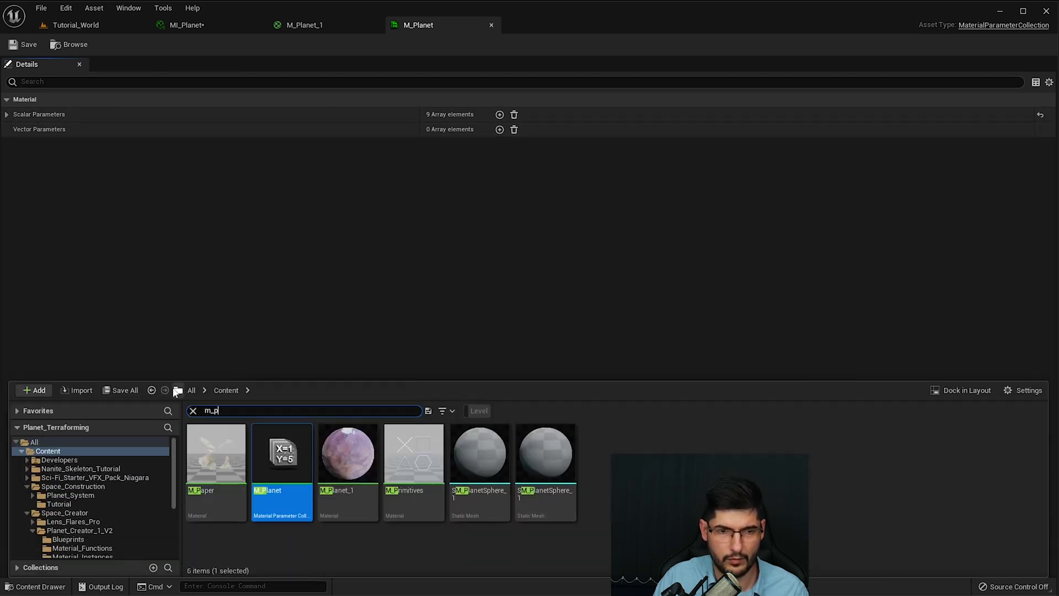
pyautogui.click(193, 410)
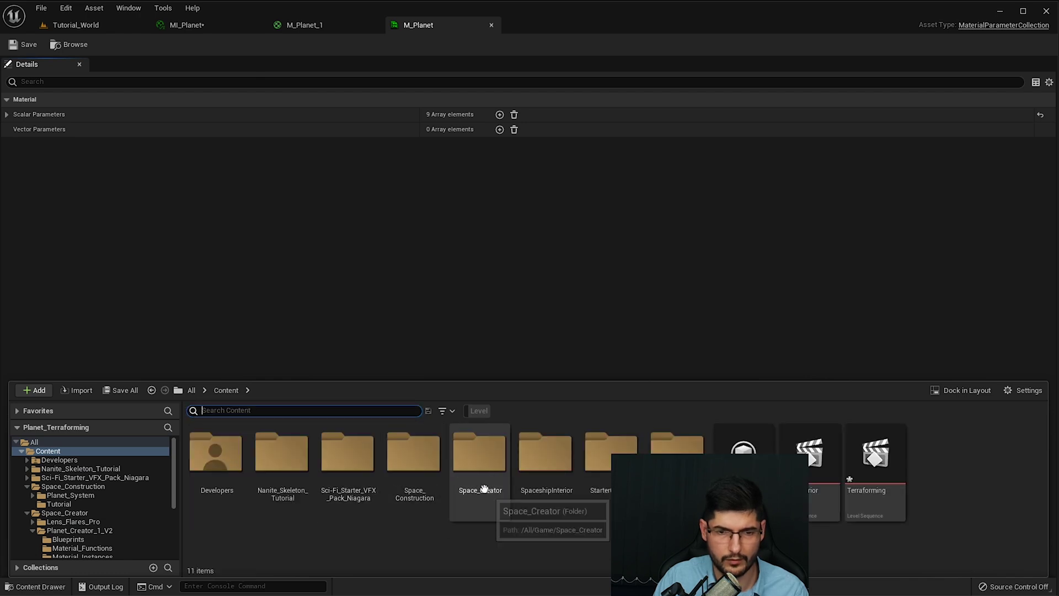
pyautogui.doubleClick(428, 467)
pyautogui.doubleClick(283, 458)
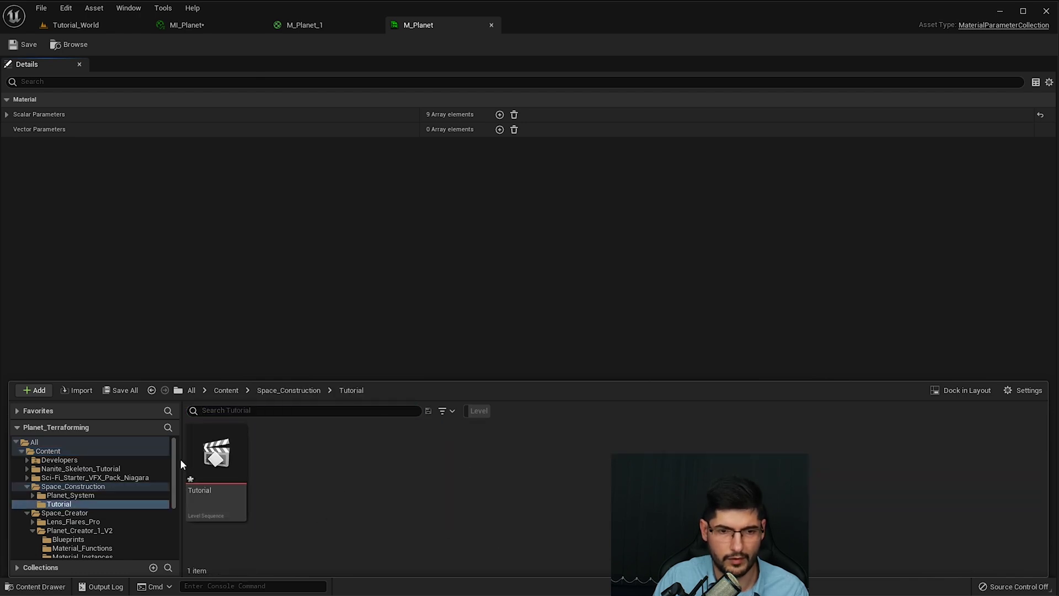
pyautogui.rightClick(373, 466)
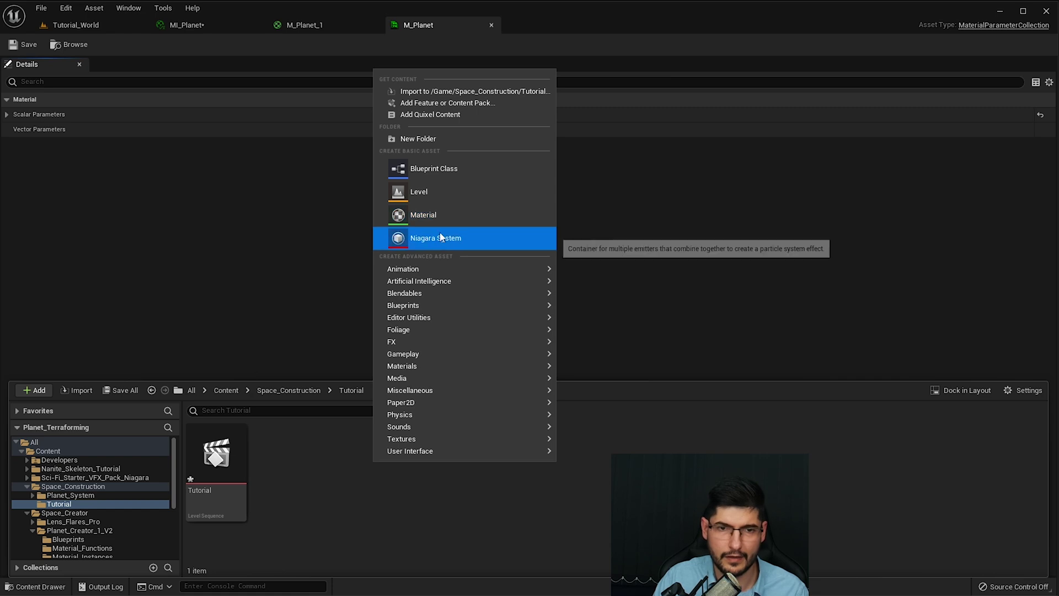
pyautogui.moveTo(429, 386)
pyautogui.moveTo(413, 366)
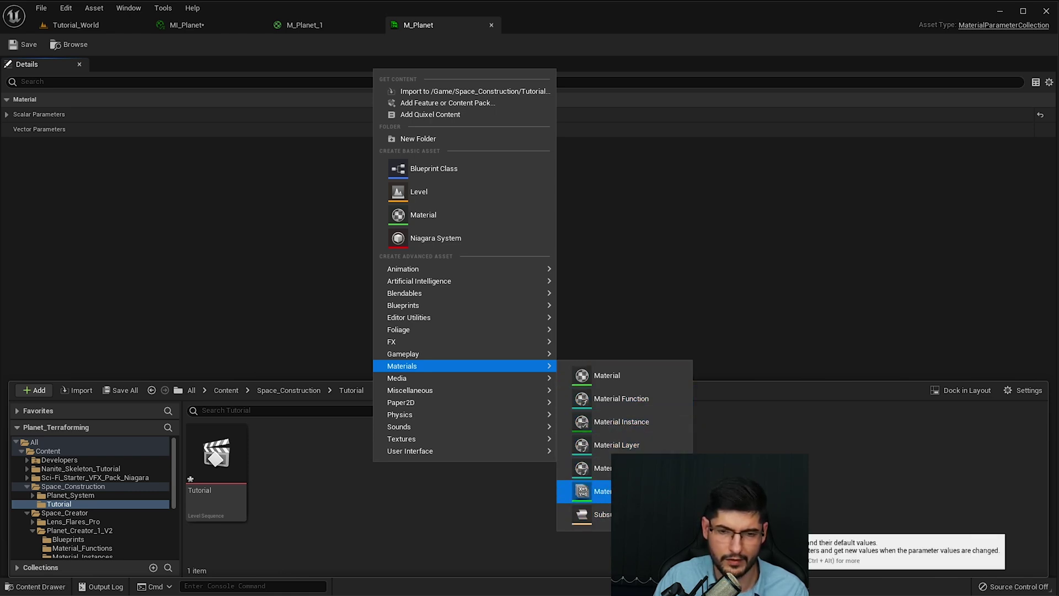
pyautogui.click(606, 492)
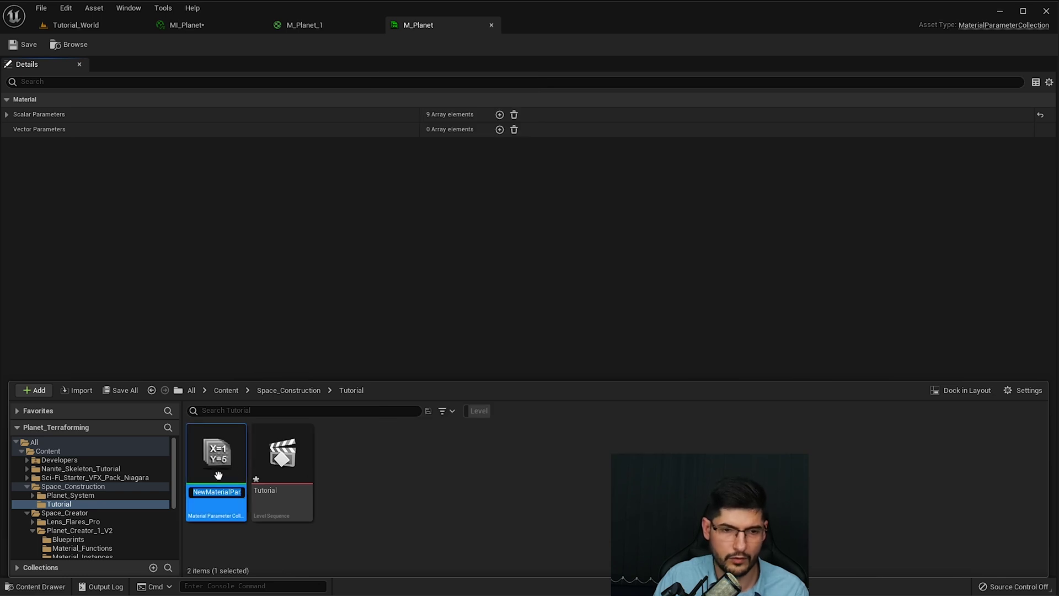
pyautogui.write('M_Tut')
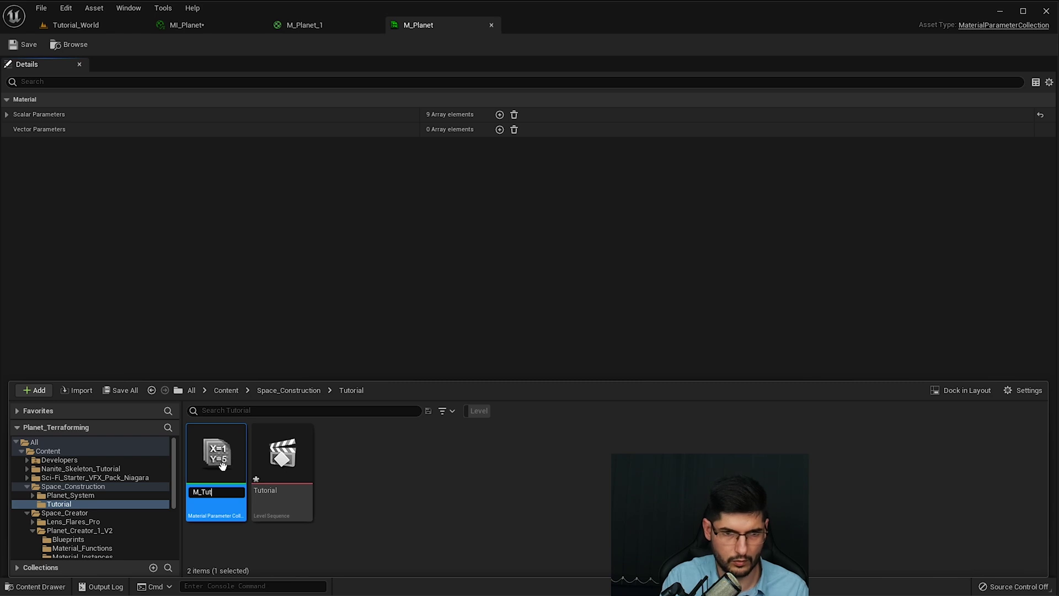
pyautogui.press('Return')
pyautogui.click(314, 503)
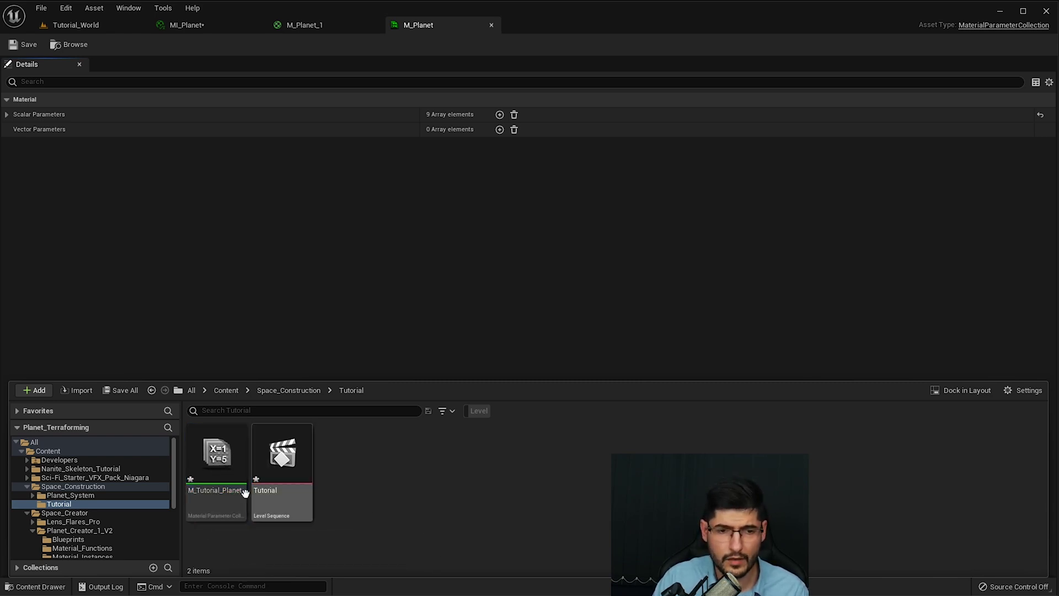
# Step: Open the M_Tutorial_Planet collection and review M_Planet's scalar parameter names and default values as a reference
pyautogui.doubleClick(218, 486)
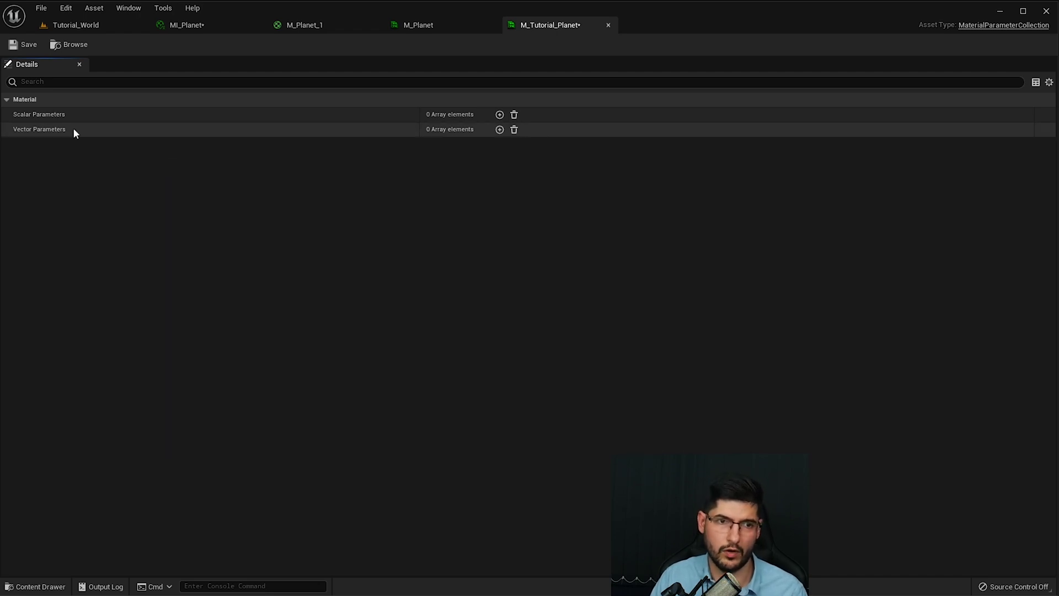
pyautogui.click(428, 26)
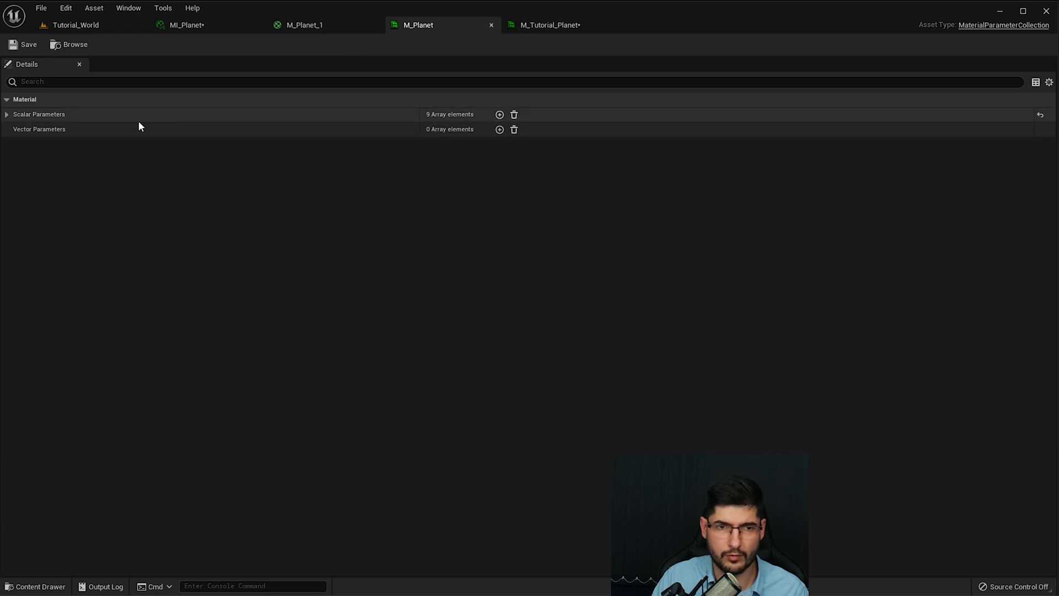
pyautogui.click(7, 114)
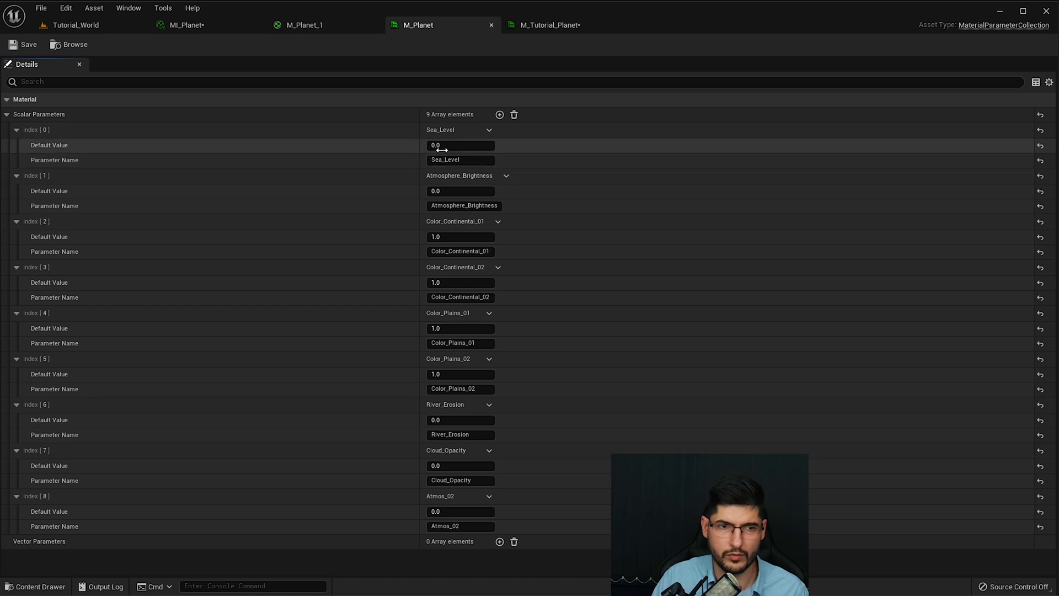
pyautogui.click(539, 26)
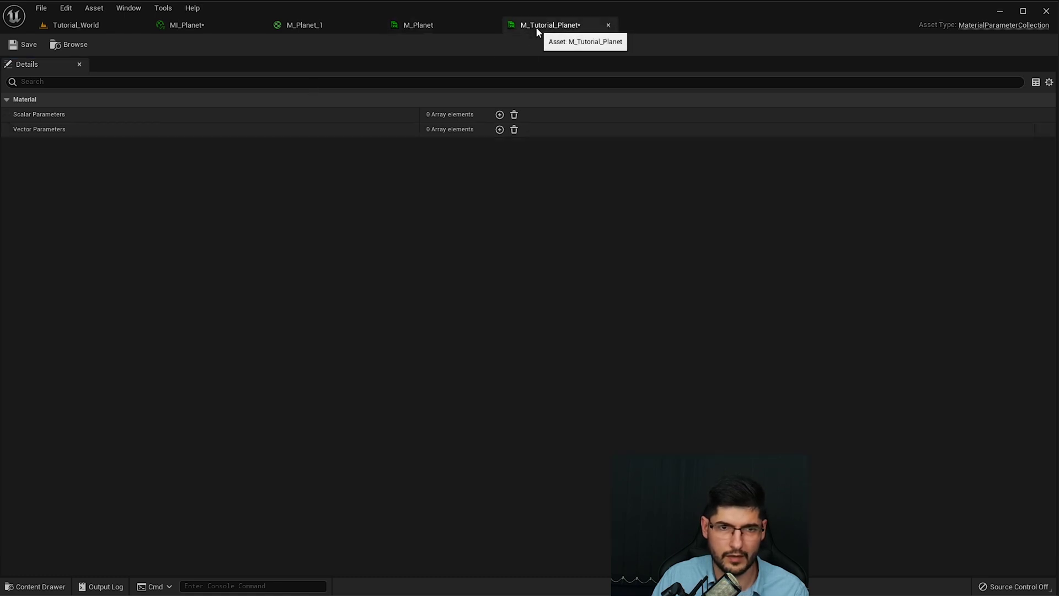
# Step: Add a scalar parameter named Sea_Level to the M_Tutorial_Planet collection
pyautogui.click(500, 116)
pyautogui.click(17, 130)
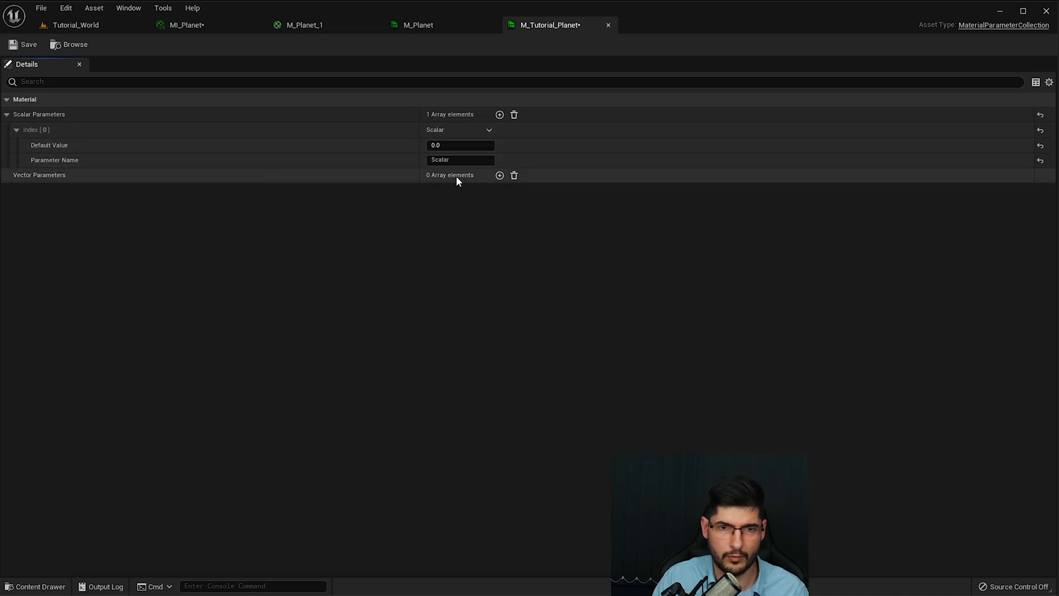
pyautogui.click(452, 161)
pyautogui.write('Sea_Level')
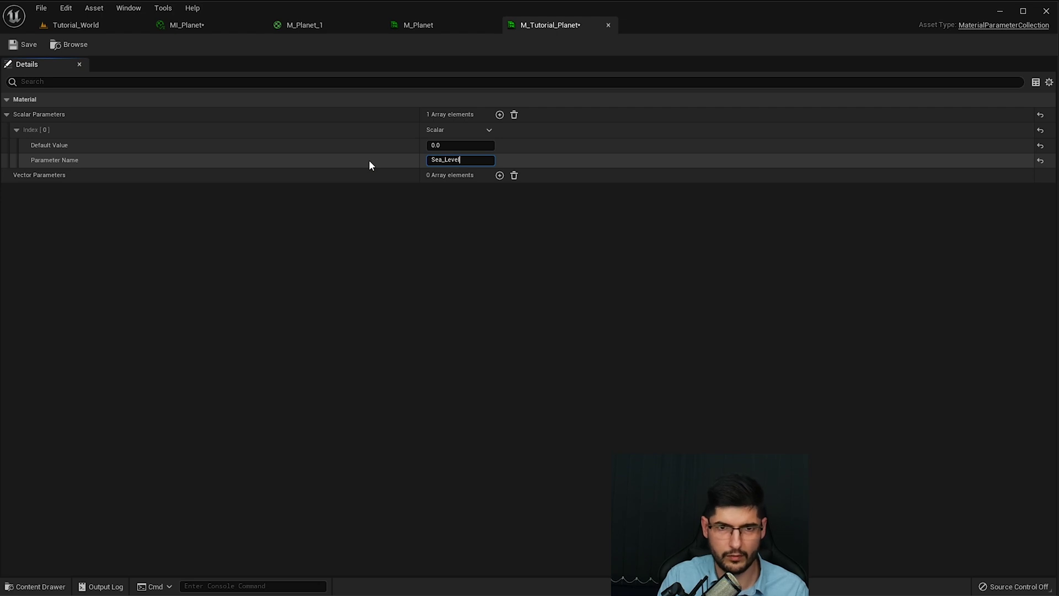
pyautogui.press('Return')
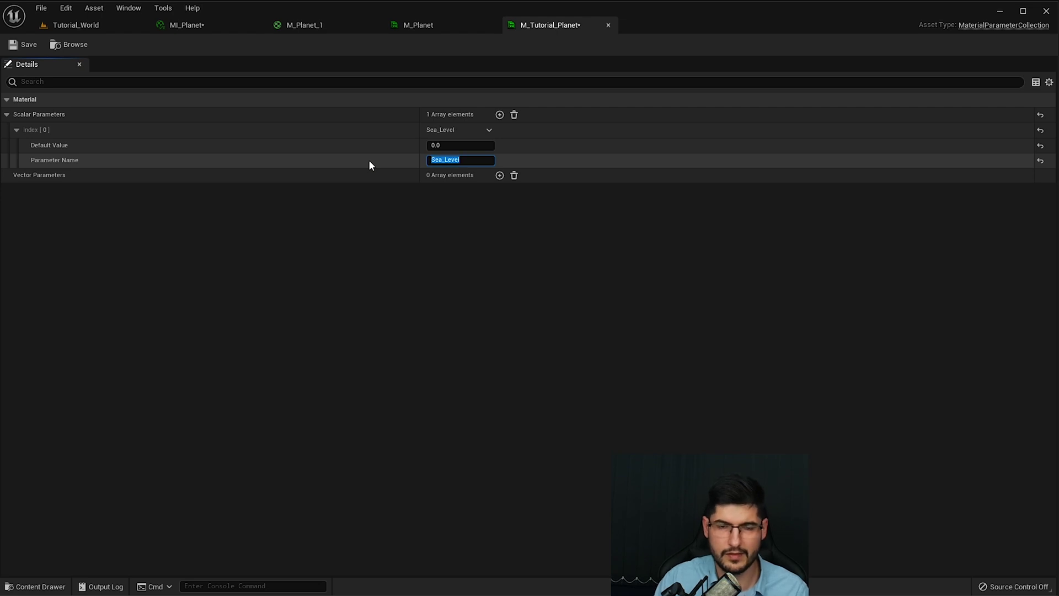
# Step: Rename the scalar parameter as Sea_Level_Tutorial and save the M_Tutorial_Planet collection
pyautogui.press('End')
pyautogui.write('_Tutorial')
pyautogui.press('Return')
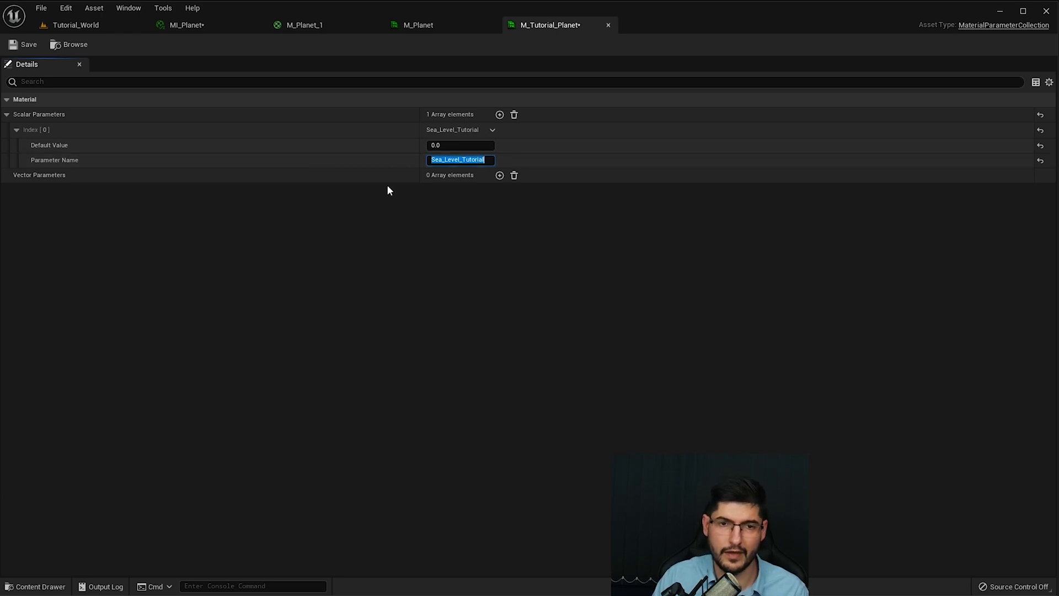
pyautogui.click(342, 239)
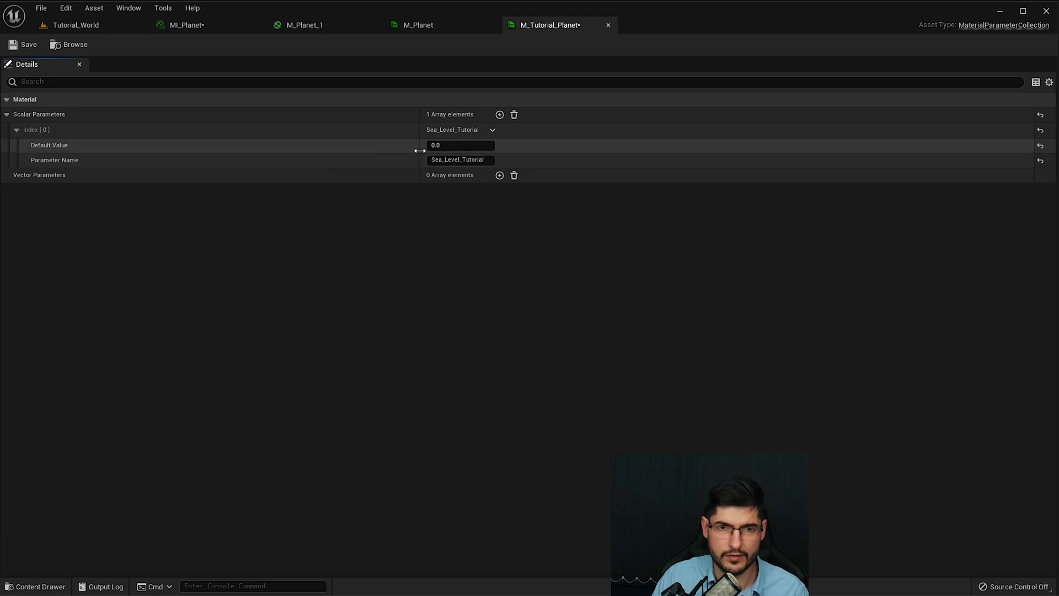
pyautogui.click(456, 193)
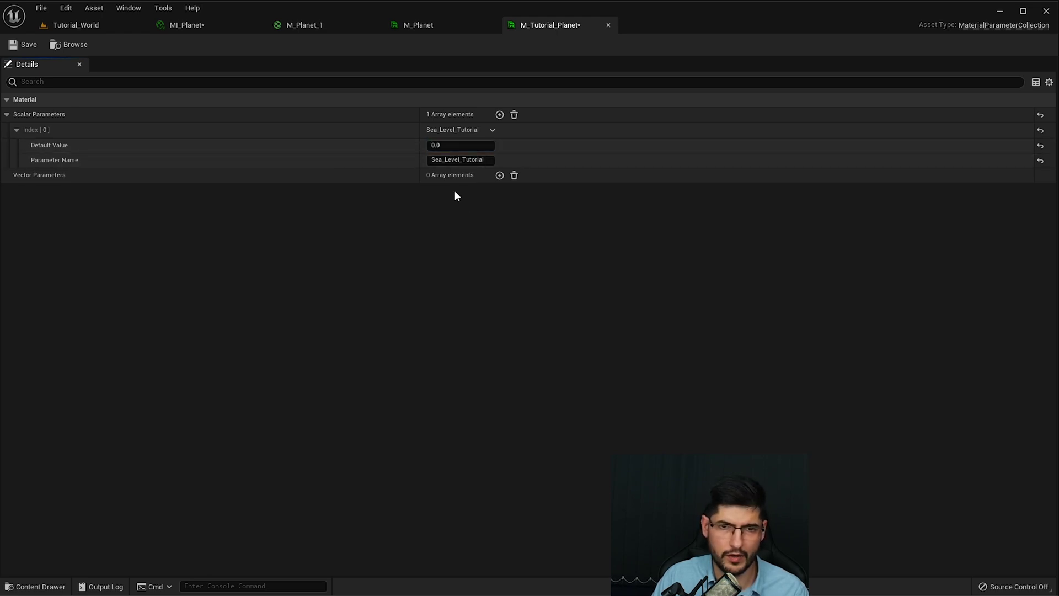
pyautogui.click(28, 45)
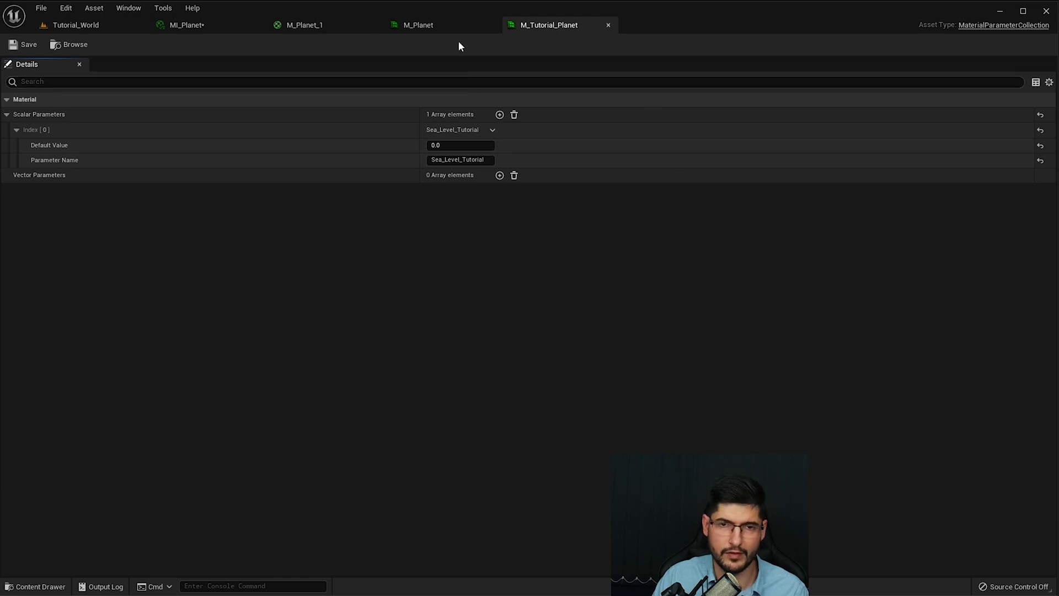
# Step: In the M_Planet_1 material graph, move the Sea_Level collection parameter and its Multiply node together to line up with the Sea Level parameter
pyautogui.click(210, 25)
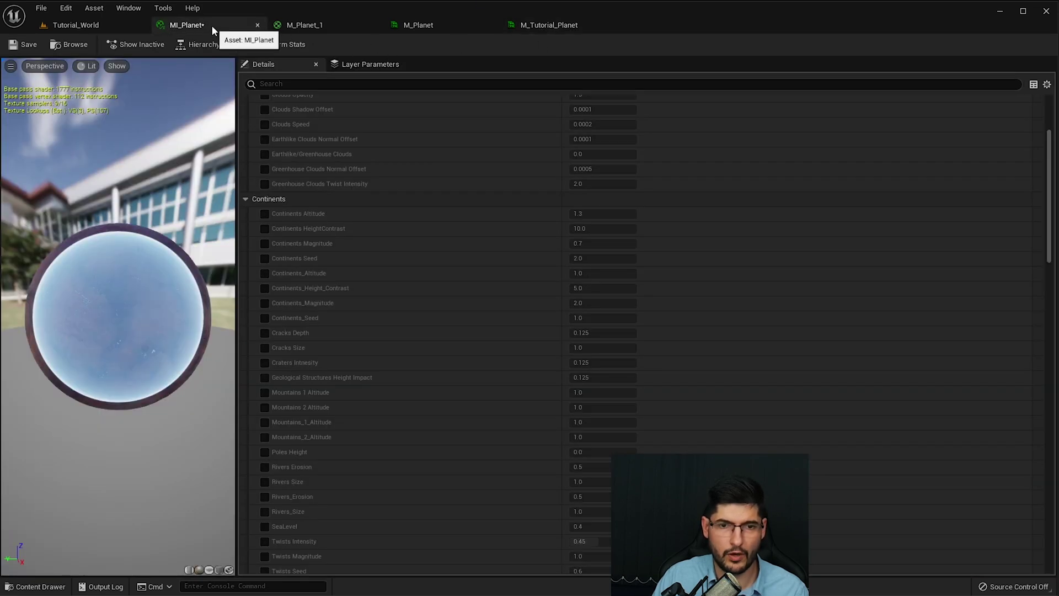
pyautogui.click(293, 25)
pyautogui.moveTo(494, 223); pyautogui.dragTo(551, 207, button='right')
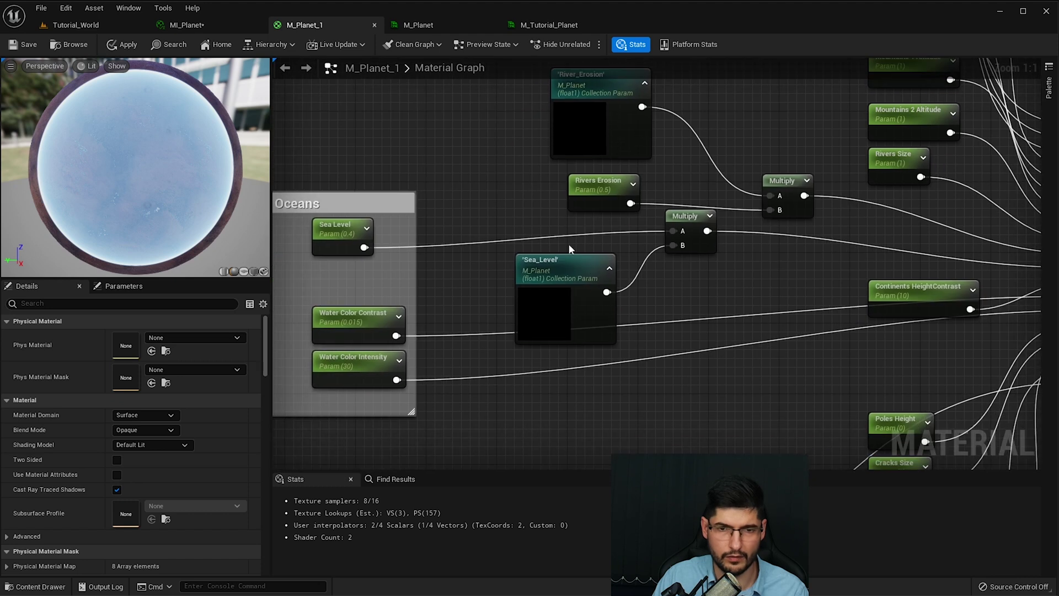
pyautogui.click(604, 270)
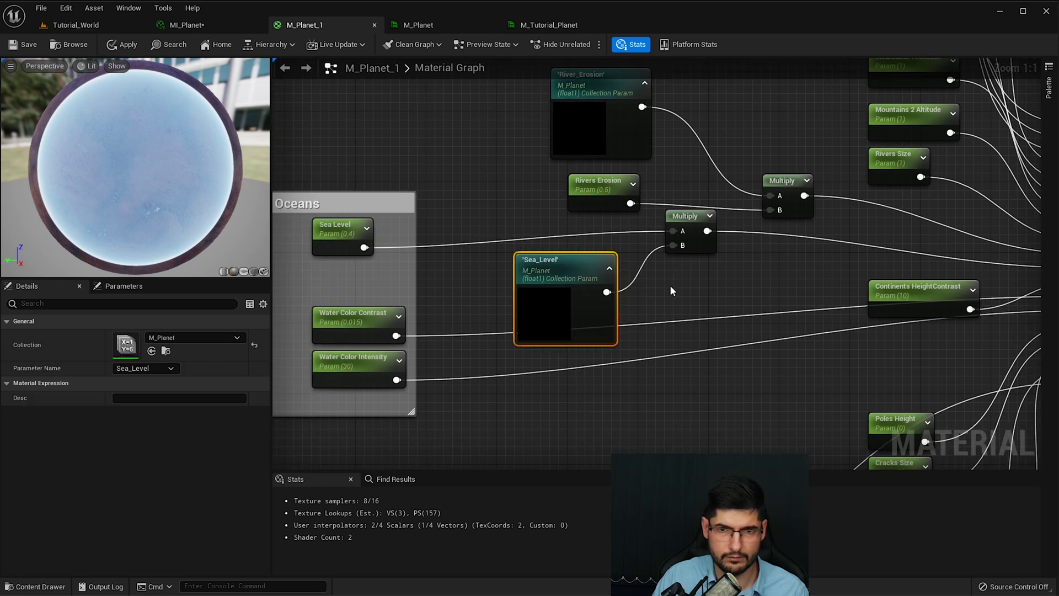
pyautogui.keyDown('ctrl'); pyautogui.click(687, 216); pyautogui.keyUp('ctrl')
pyautogui.moveTo(701, 240); pyautogui.dragTo(695, 261)
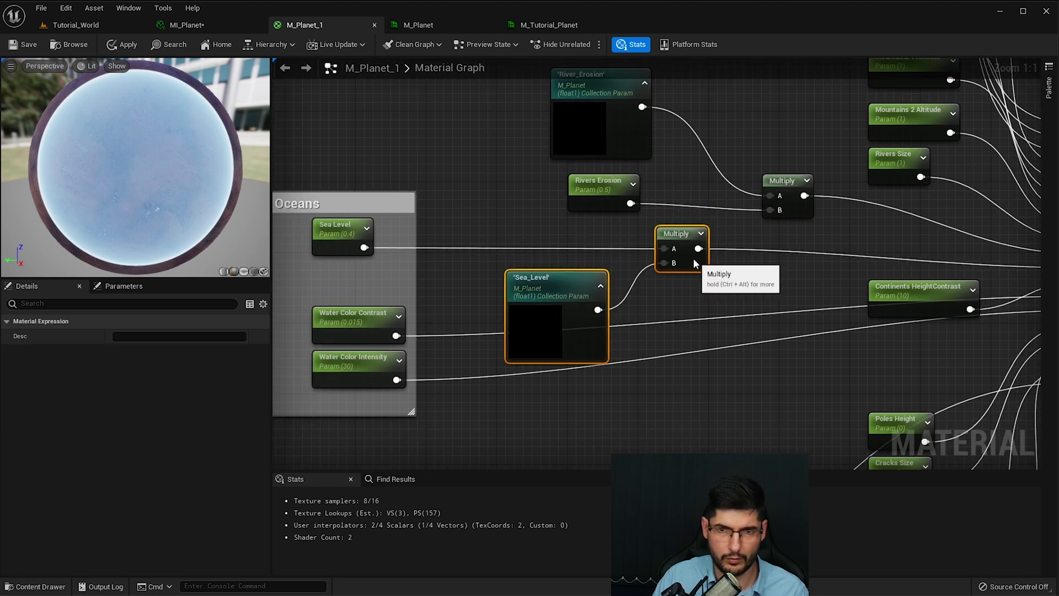
pyautogui.click(750, 283)
# Step: Delete the Sea_Level collection parameter node that feeds the Sea Level Multiply node
pyautogui.click(584, 276)
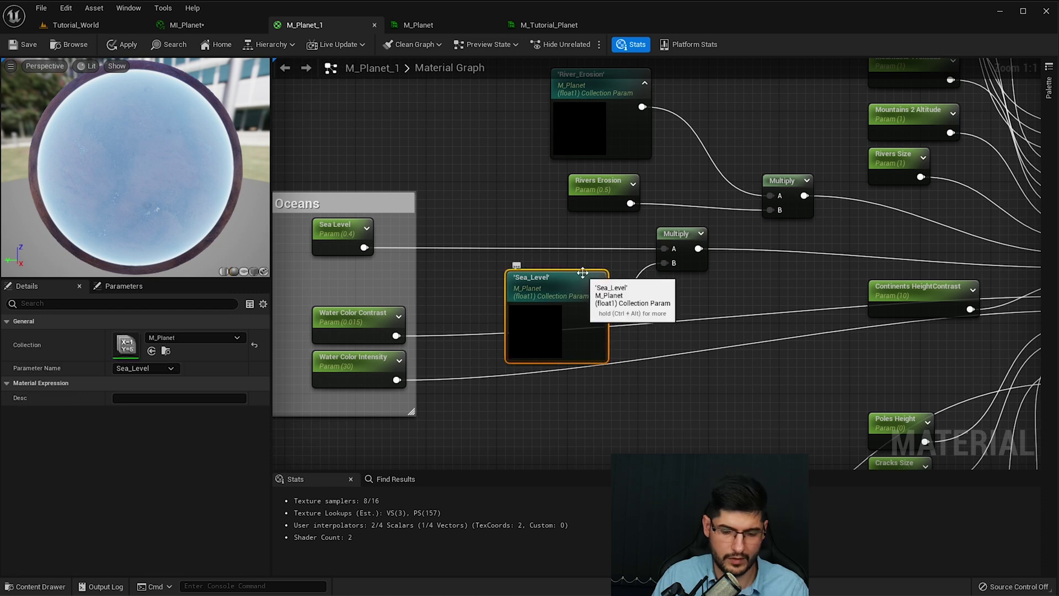
pyautogui.press('Delete')
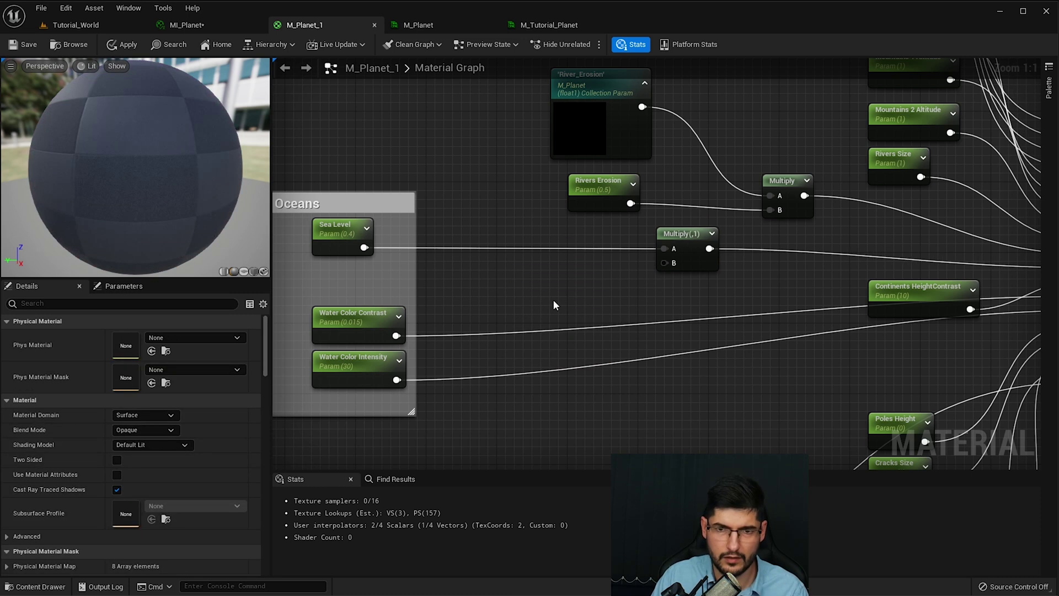
pyautogui.click(695, 262)
pyautogui.click(348, 232)
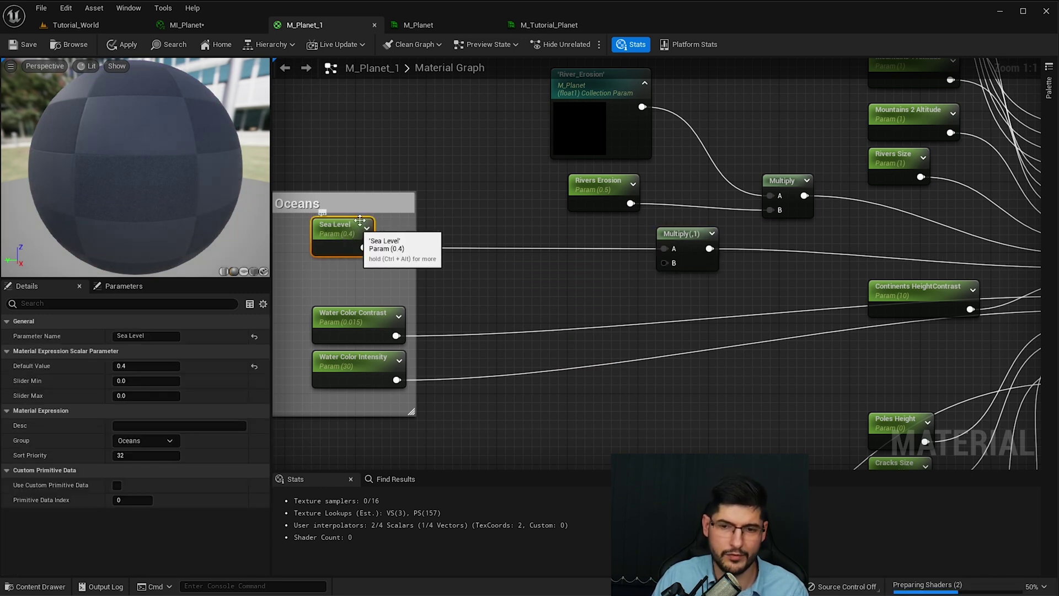
# Step: Review the M_Planet collection, the MI_Planet instance, the M_Planet_1 graph and the M_Tutorial_Planet collection
pyautogui.click(410, 27)
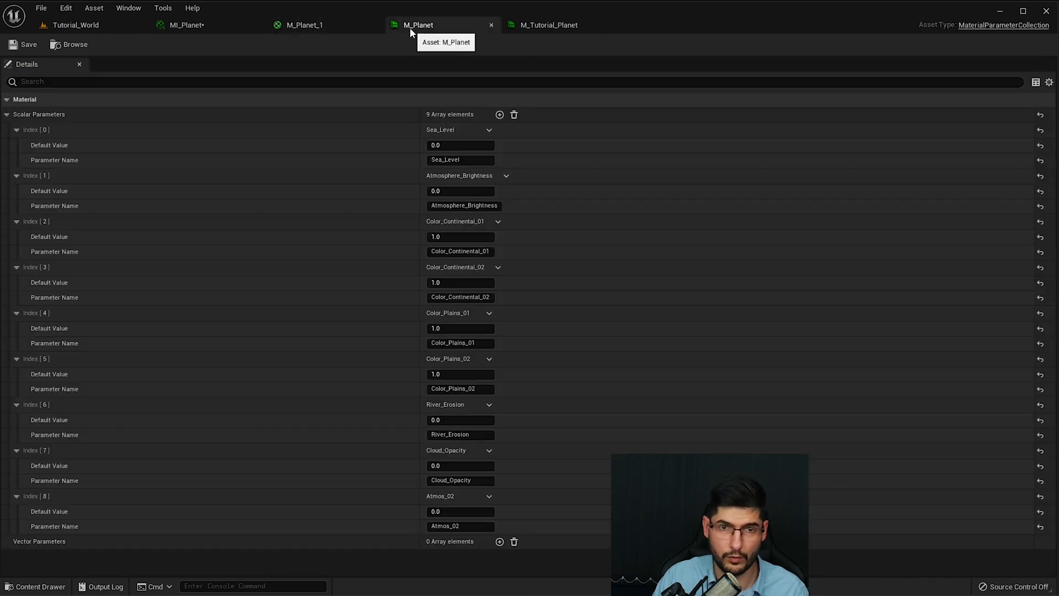
pyautogui.click(225, 26)
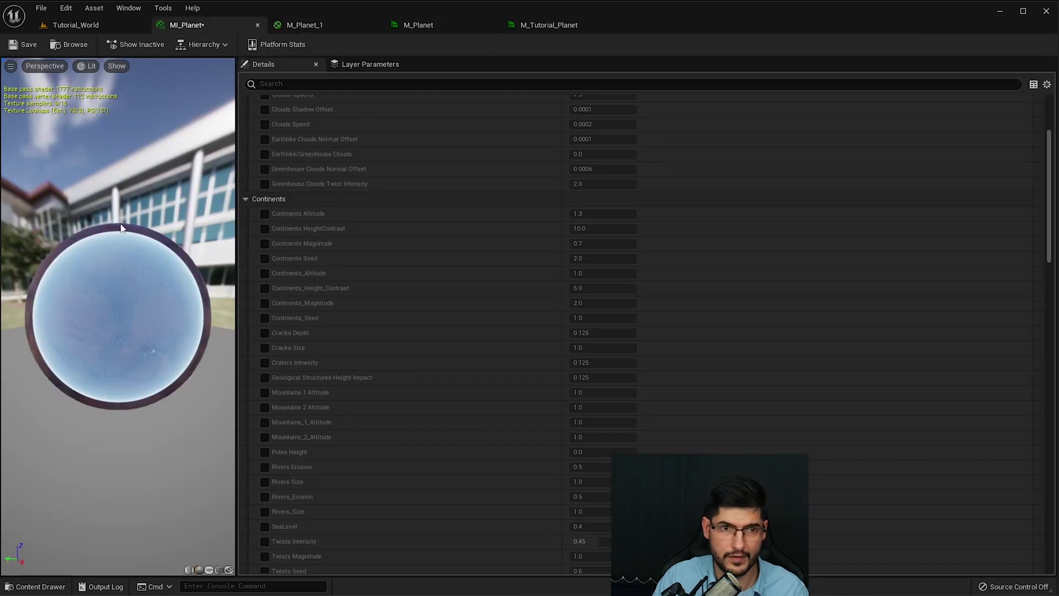
pyautogui.click(337, 28)
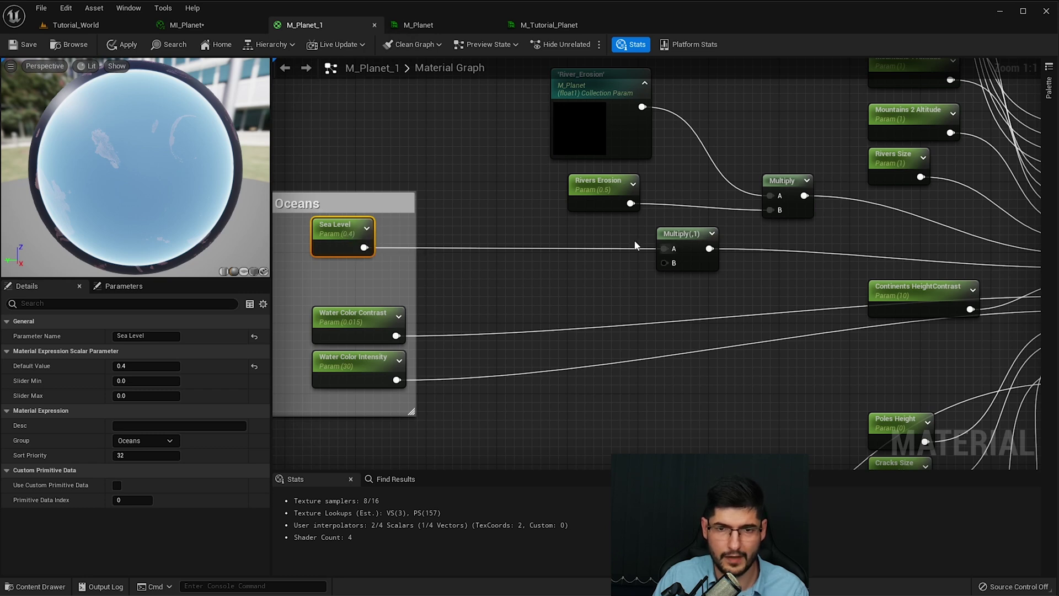
pyautogui.scroll(-1, 604, 266)
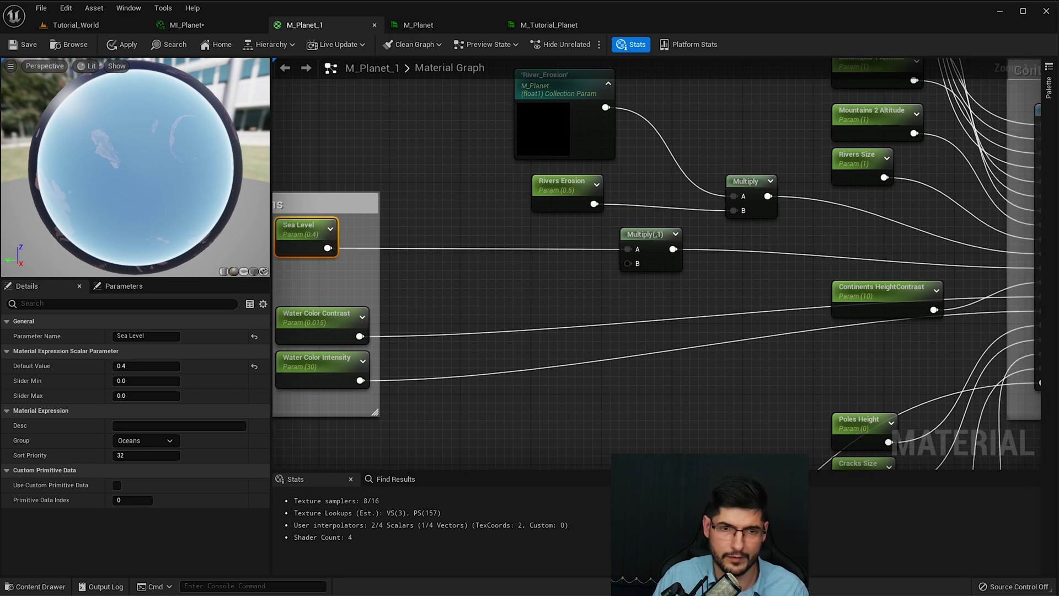
pyautogui.scroll(1, 551, 278)
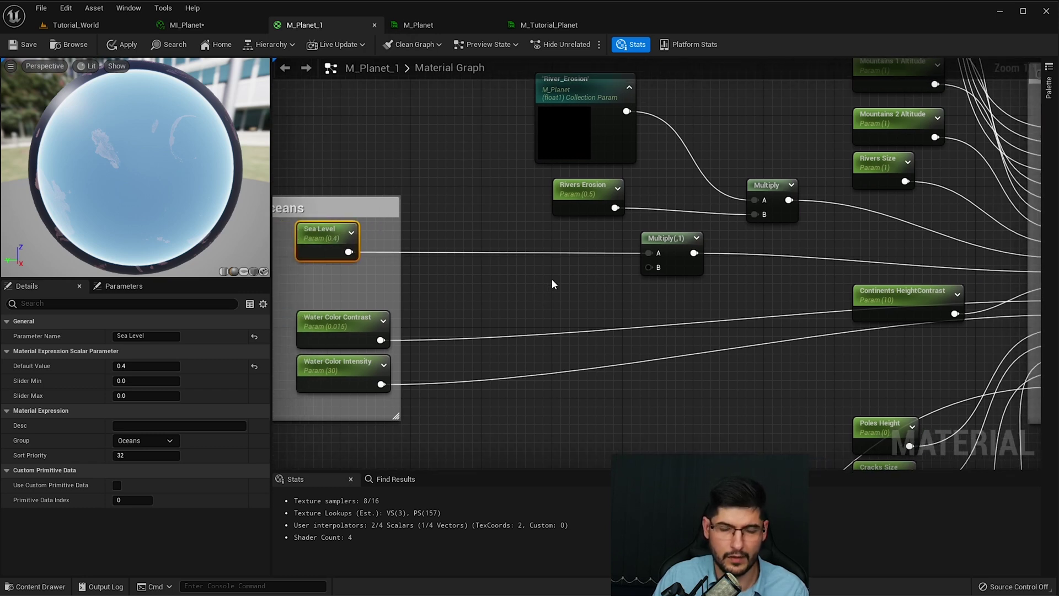
pyautogui.click(548, 25)
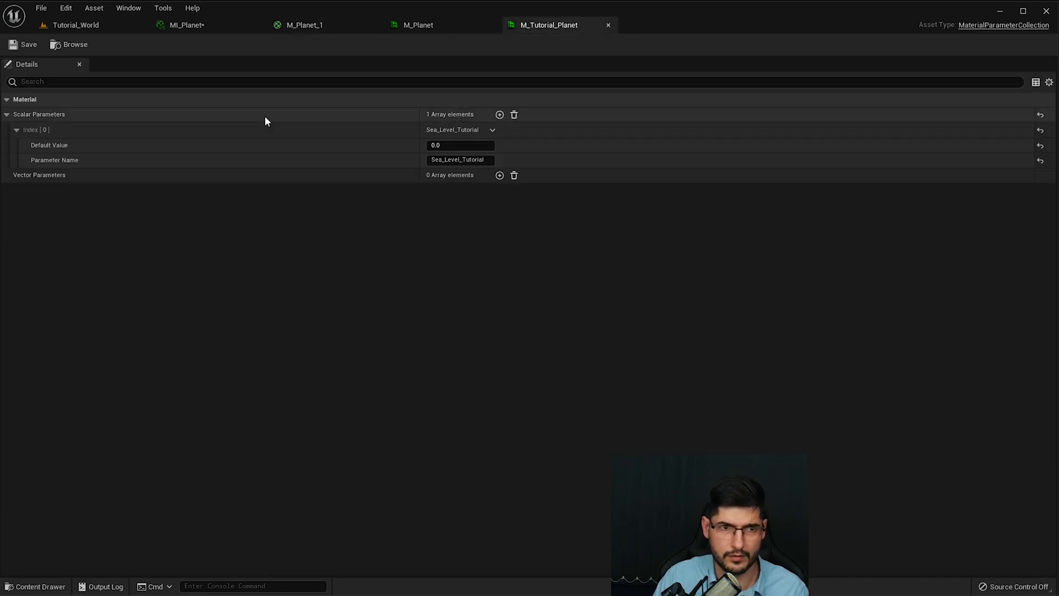
# Step: Add a CollectionParameter node to the M_Planet_1 graph, below the Sea Level parameter's connection to its Multiply node
pyautogui.click(325, 27)
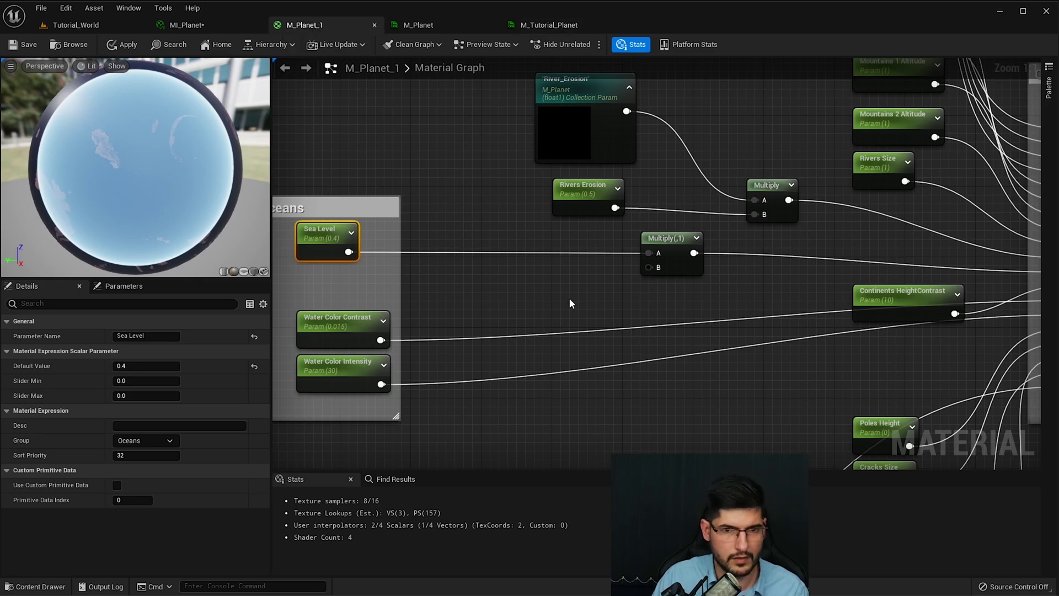
pyautogui.rightClick(493, 286)
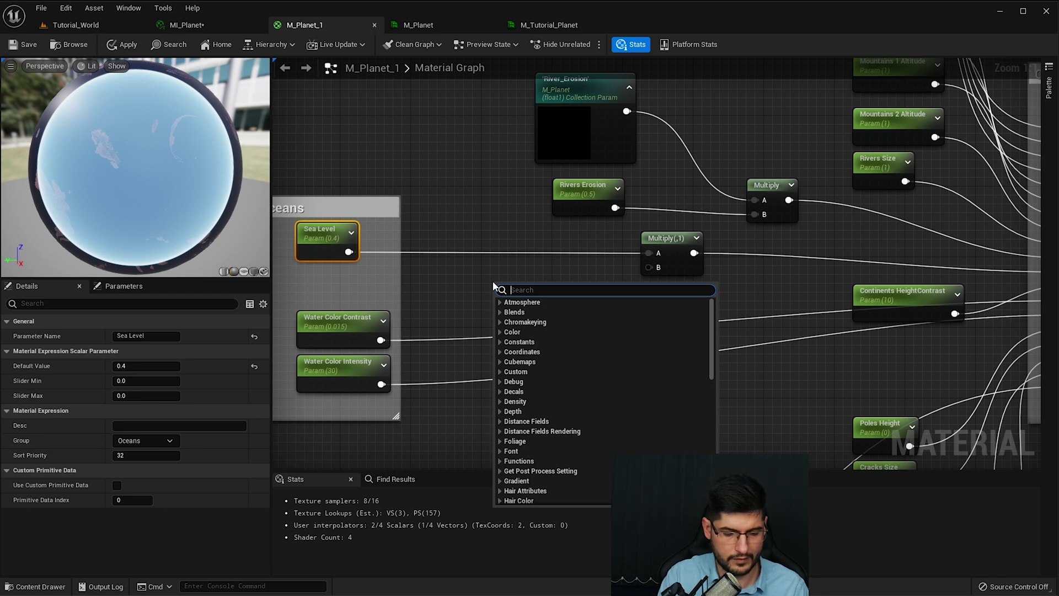
pyautogui.write('material cal')
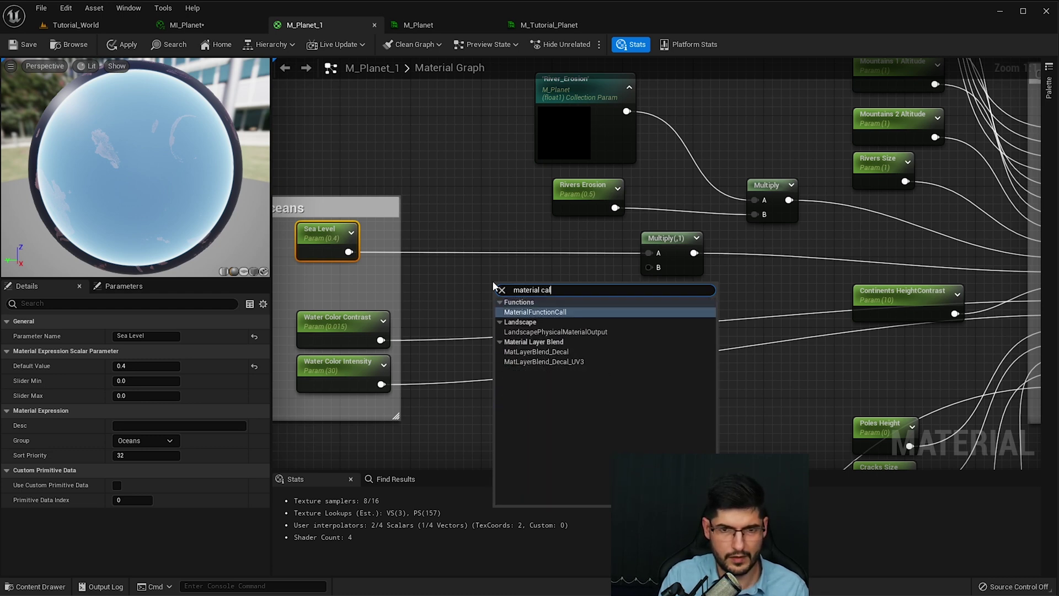
pyautogui.write('param')
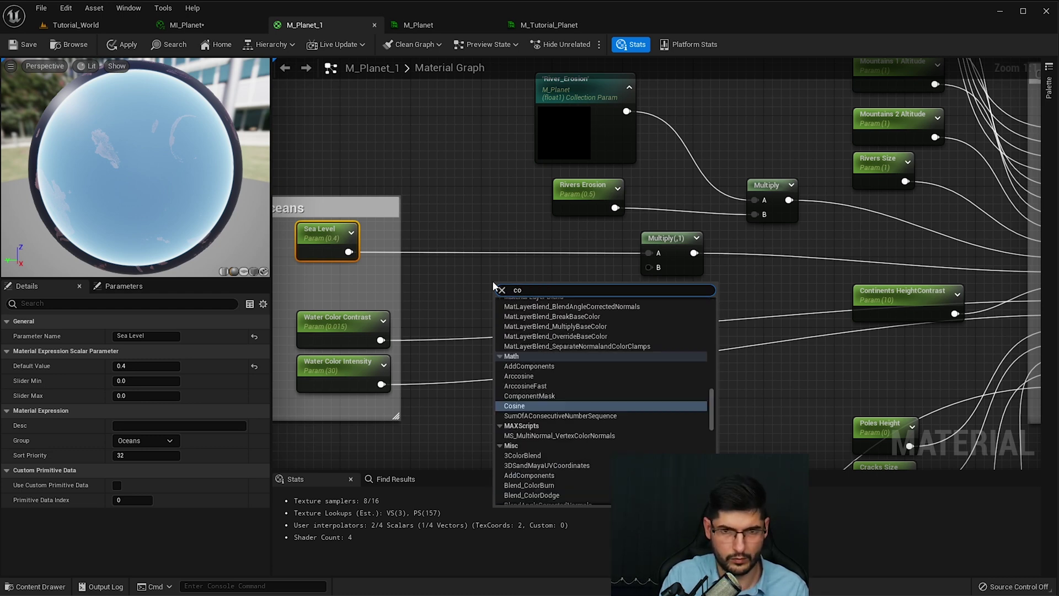
pyautogui.write('eter ')
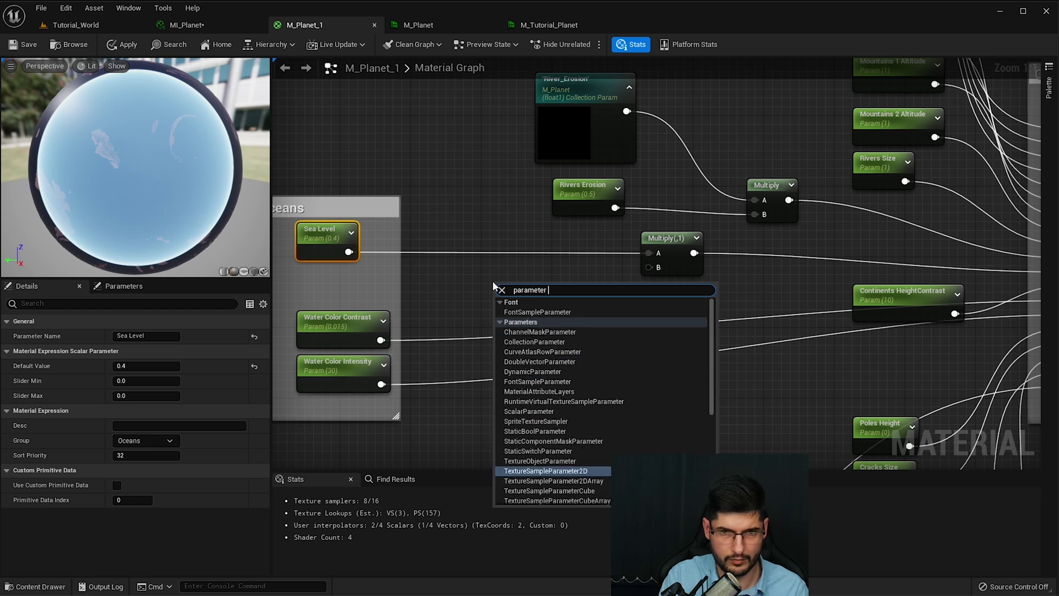
pyautogui.write('colle')
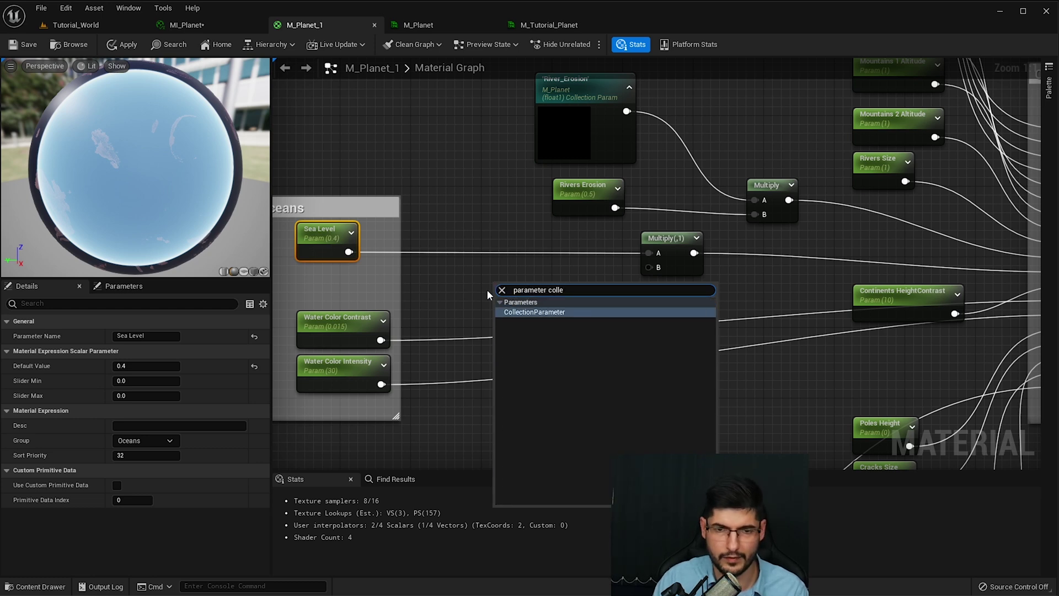
pyautogui.click(529, 313)
pyautogui.moveTo(523, 295)
pyautogui.mouseDown()
pyautogui.moveTo(503, 298)
pyautogui.moveTo(520, 297)
pyautogui.mouseUp()
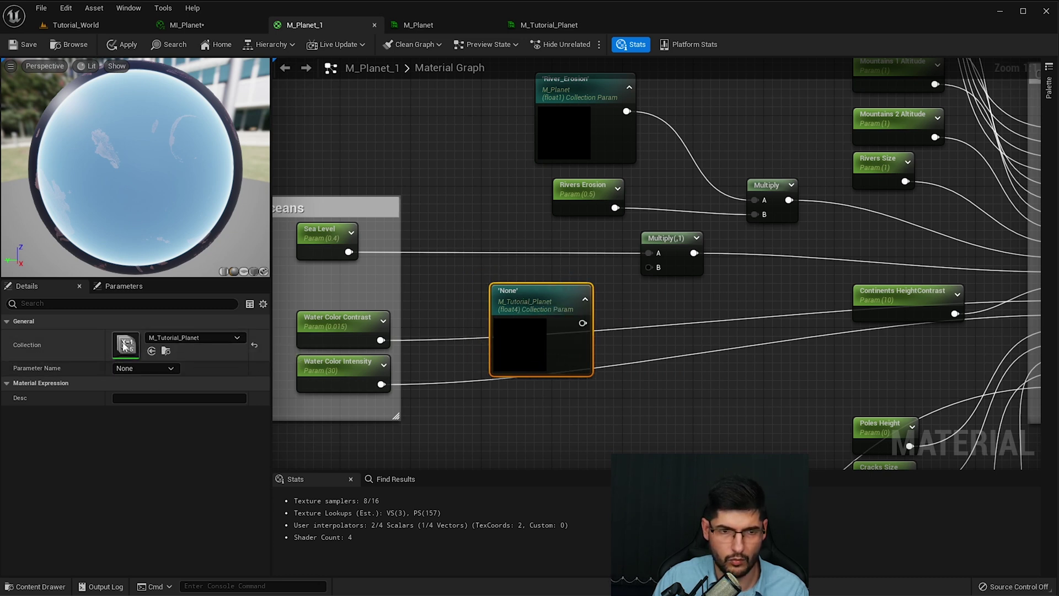
# Step: Set the new node's collection to M_Tutorial_Planet and its parameter to Sea_Level_Tutorial, and connect it to the Sea Level Multiply's B input
pyautogui.click(188, 338)
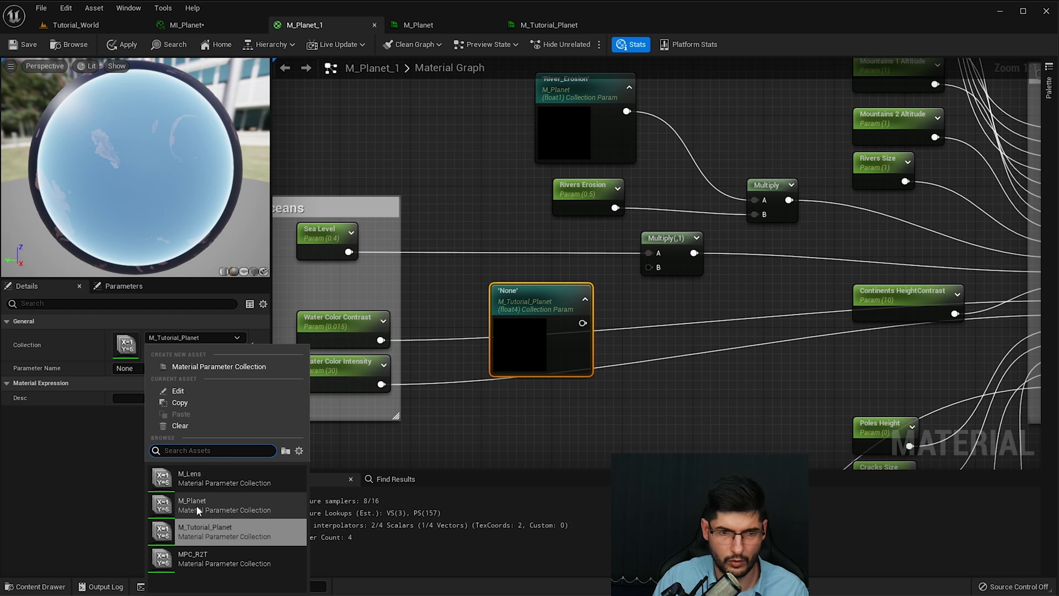
pyautogui.click(223, 529)
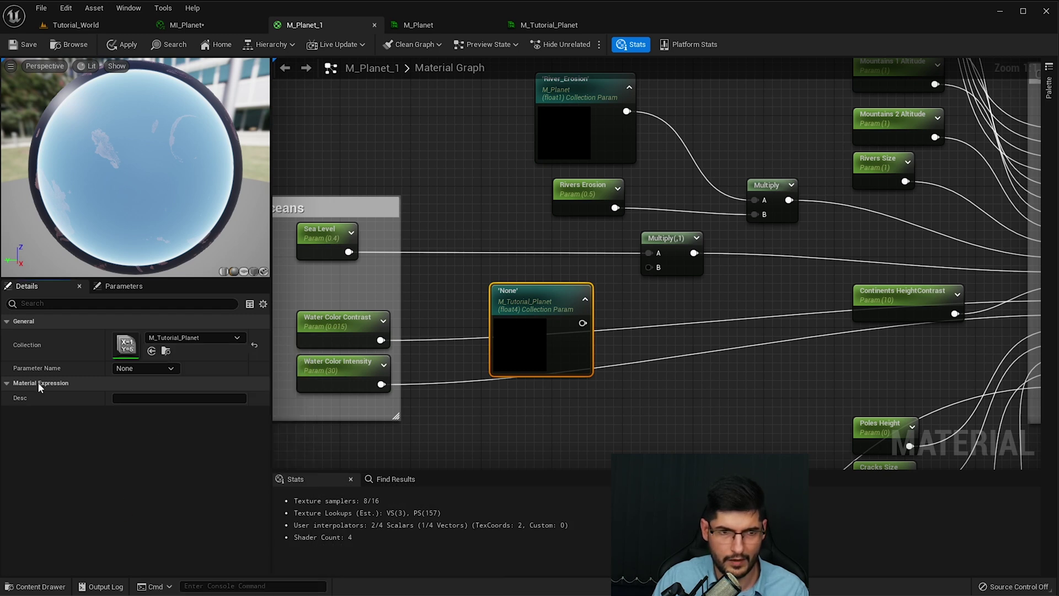
pyautogui.click(138, 370)
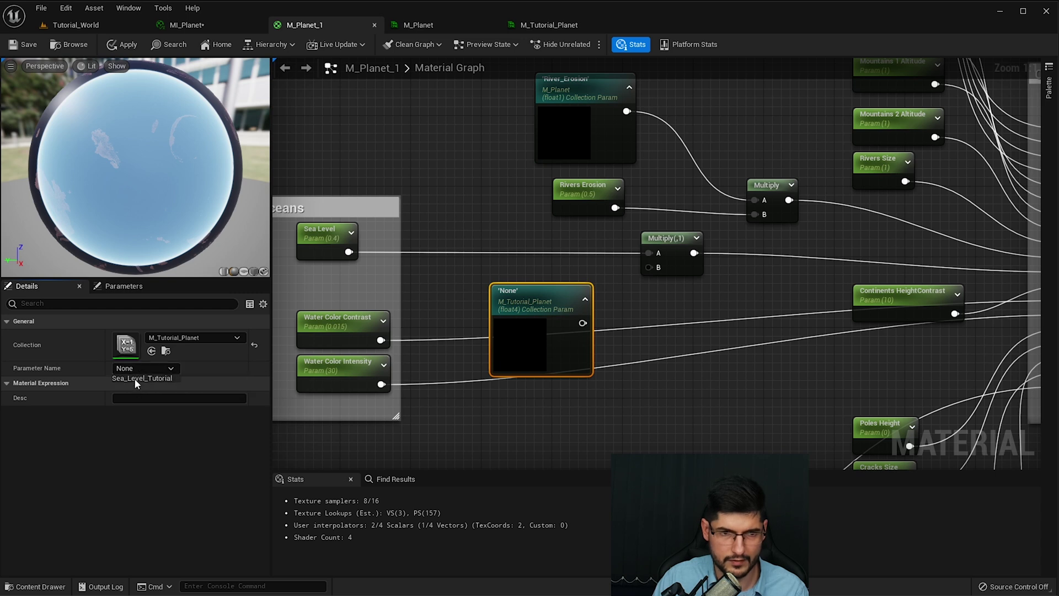
pyautogui.click(135, 379)
pyautogui.moveTo(508, 313); pyautogui.dragTo(499, 305)
pyautogui.moveTo(574, 314); pyautogui.dragTo(650, 268)
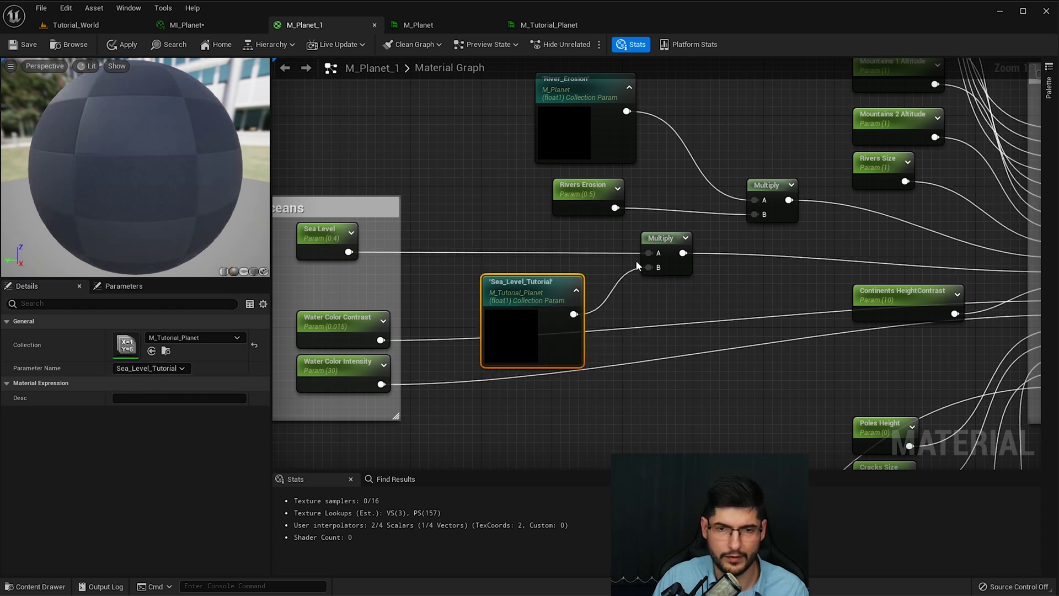
# Step: Return to the Tutorial_World level and delete the M_Planet track from the Tutorial sequence
pyautogui.moveTo(528, 201); pyautogui.dragTo(479, 248, button='right')
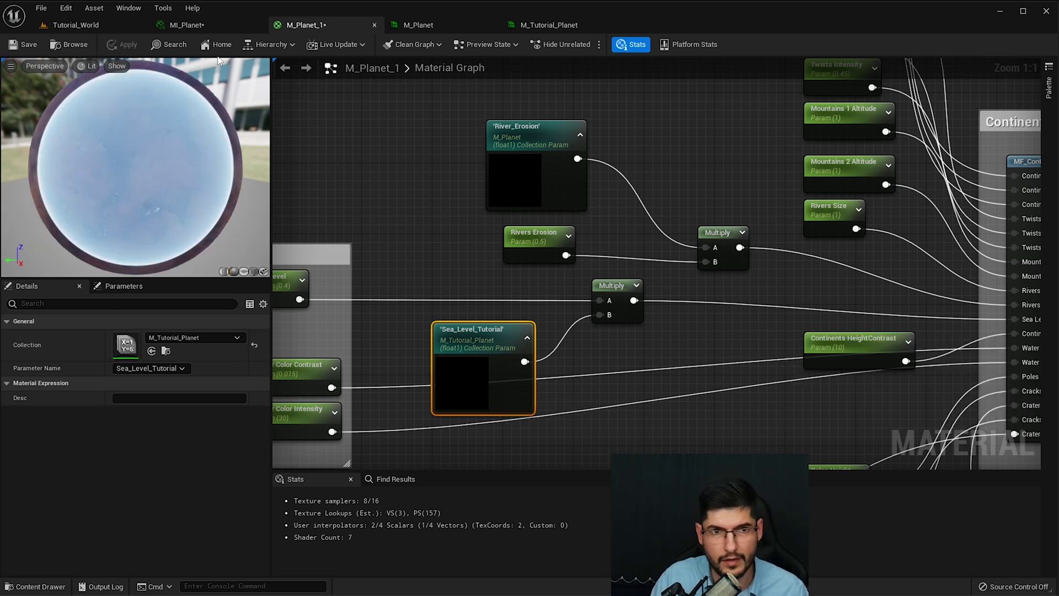
pyautogui.click(204, 25)
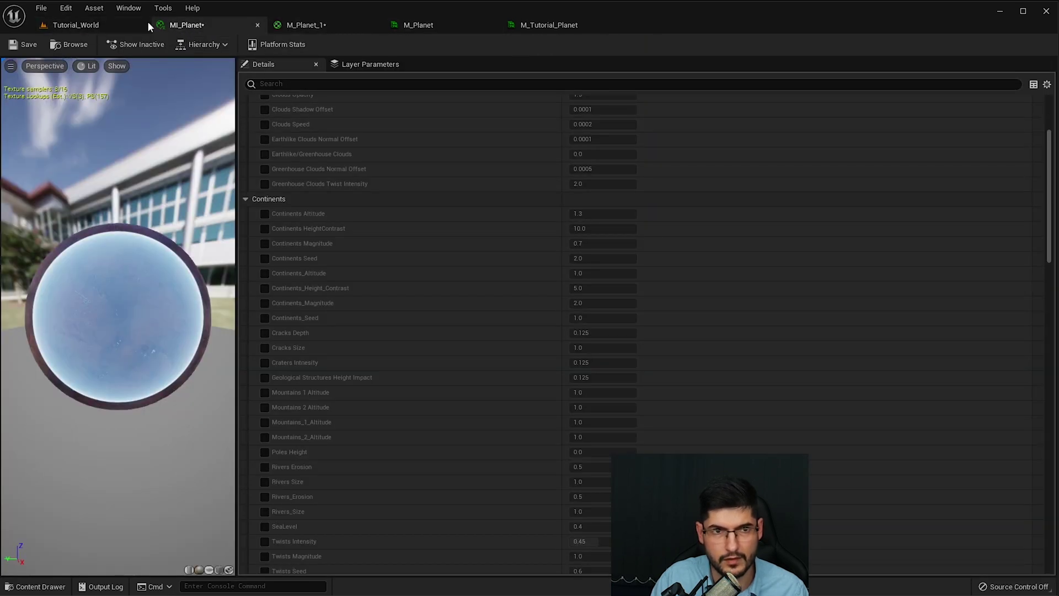
pyautogui.moveTo(164, 22); pyautogui.dragTo(60, 25)
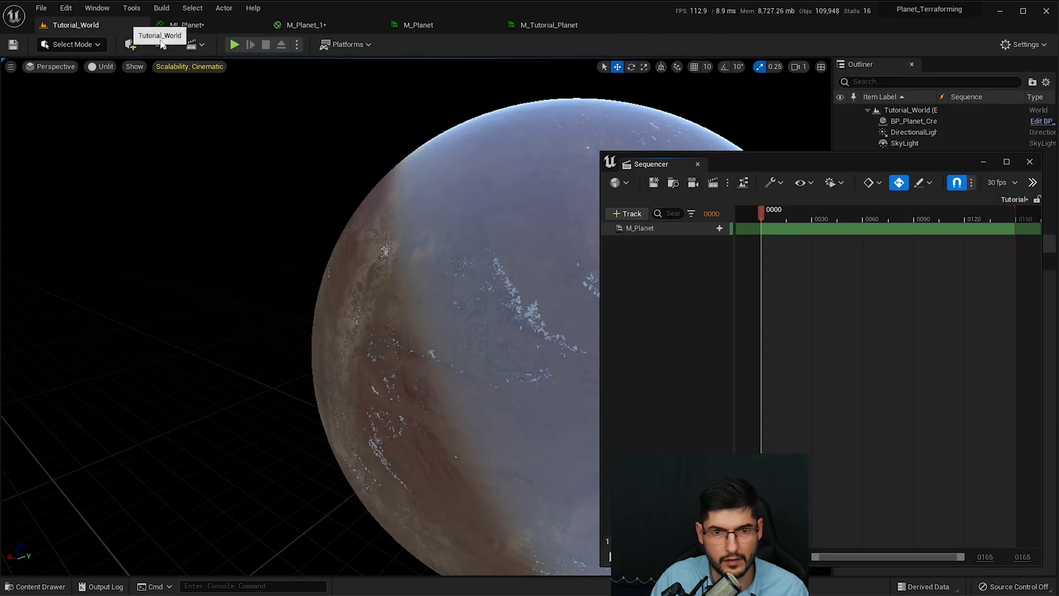
pyautogui.click(634, 231)
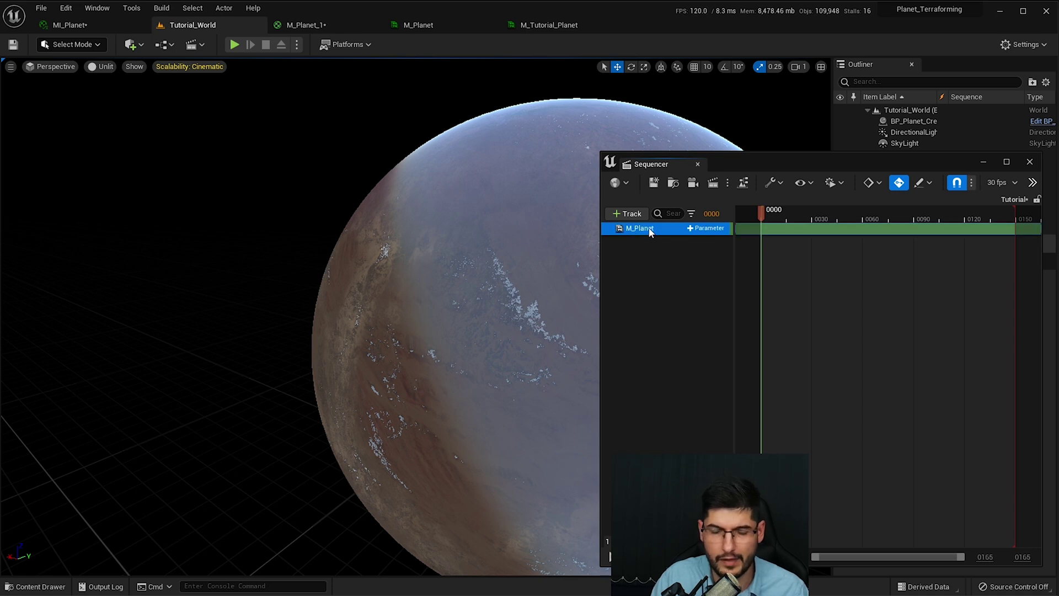
pyautogui.press('Delete')
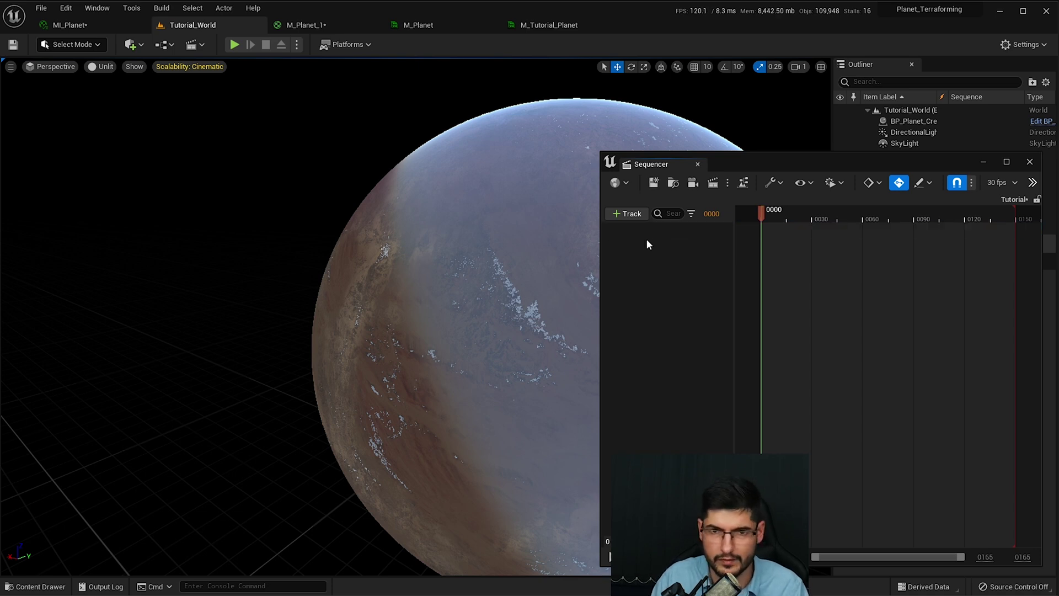
# Step: Add a Material Parameter Collection Track for M_Tutorial_Planet to the sequence and give it the Sea_Level_Tutorial parameter
pyautogui.click(617, 218)
pyautogui.moveTo(649, 373)
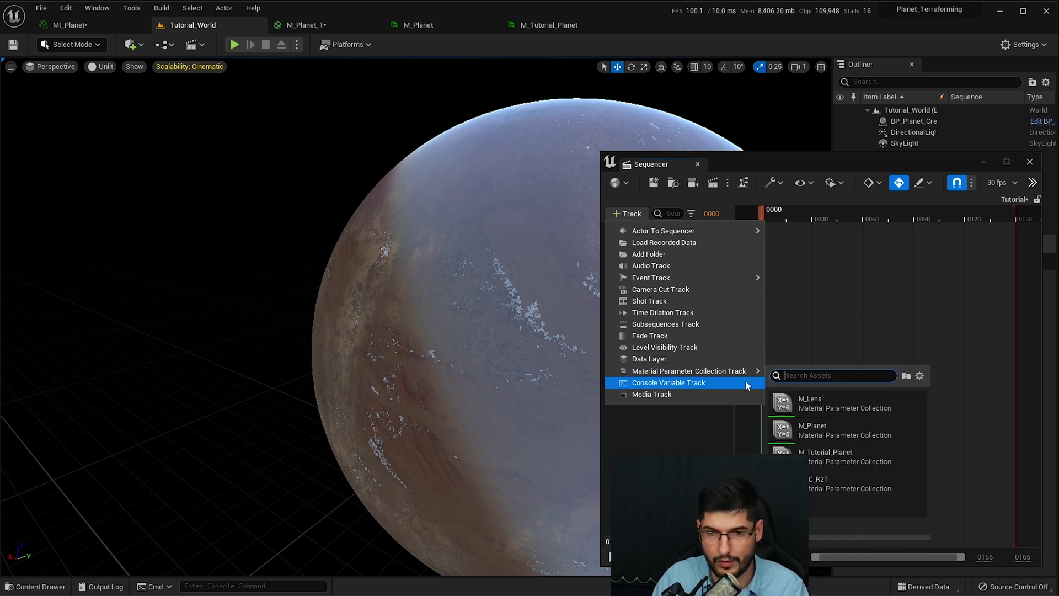
pyautogui.click(845, 456)
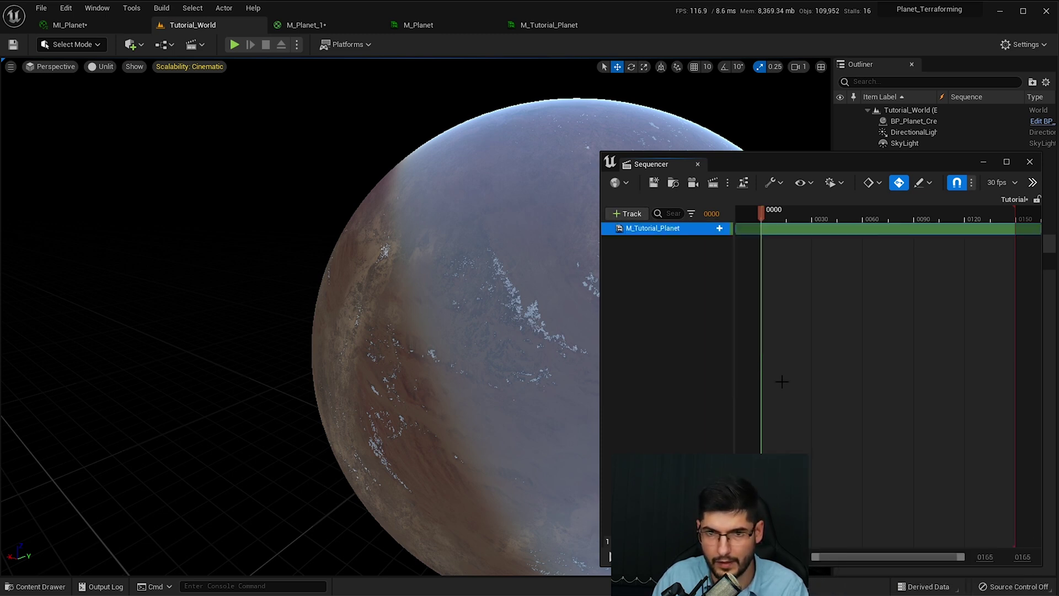
pyautogui.click(720, 229)
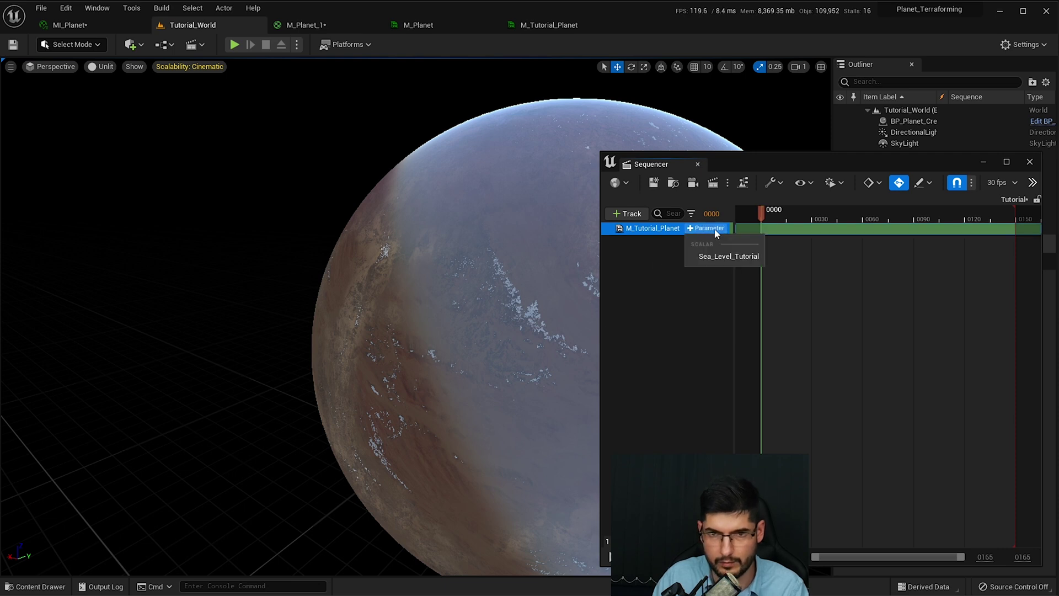
pyautogui.click(713, 258)
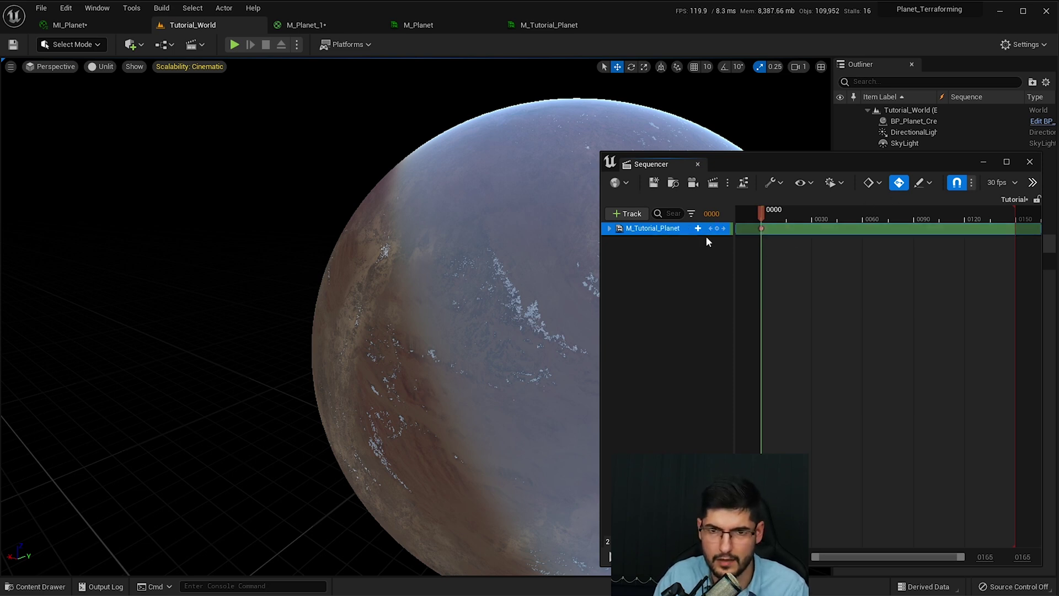
# Step: Key the Sea_Level_Tutorial parameter at 1.0 on frame 60
pyautogui.click(610, 228)
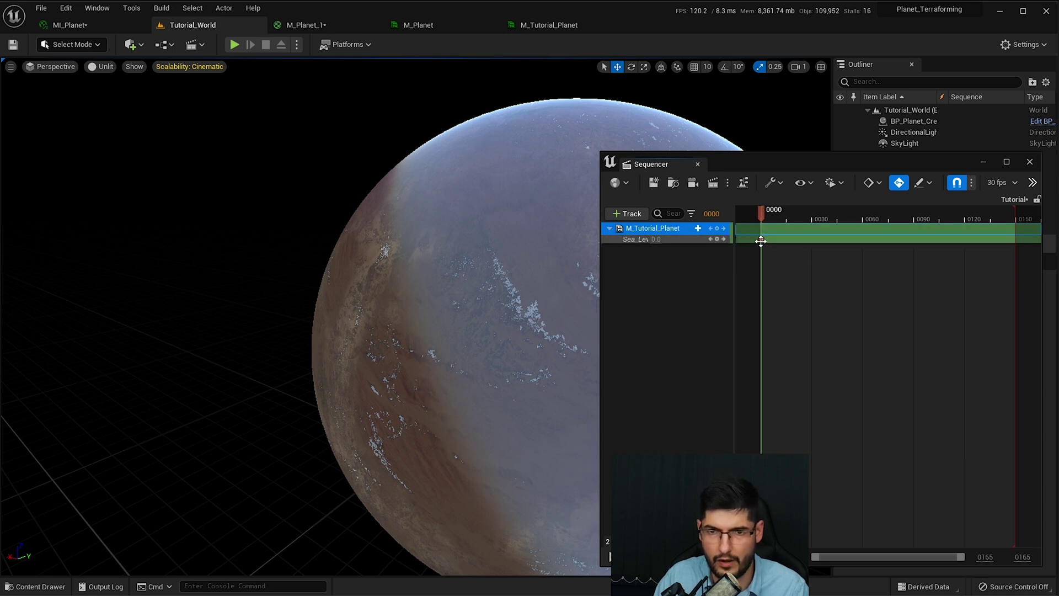
pyautogui.moveTo(762, 218); pyautogui.dragTo(865, 231)
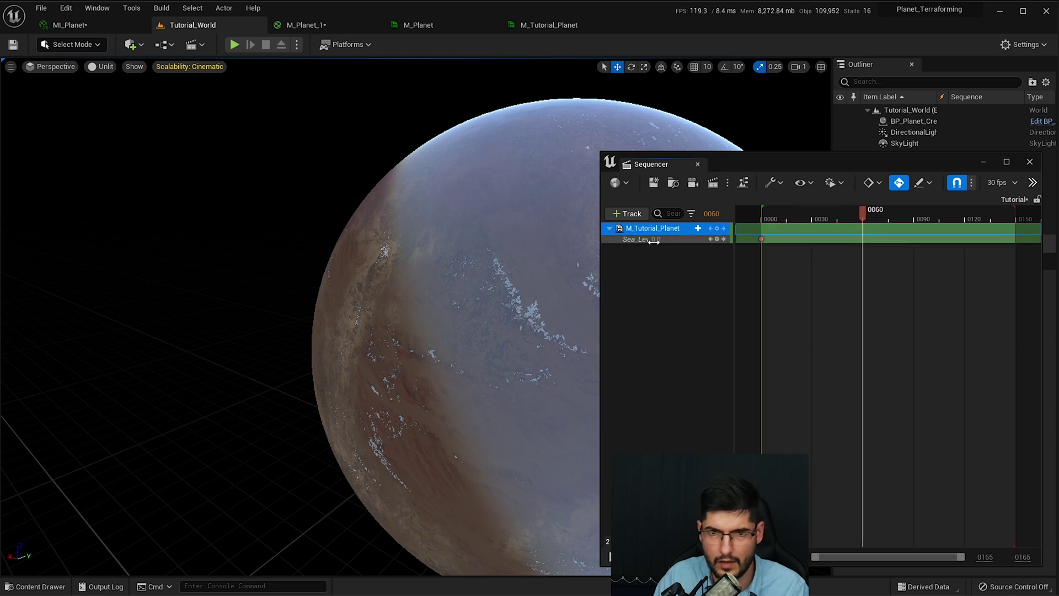
pyautogui.moveTo(656, 239); pyautogui.dragTo(674, 239)
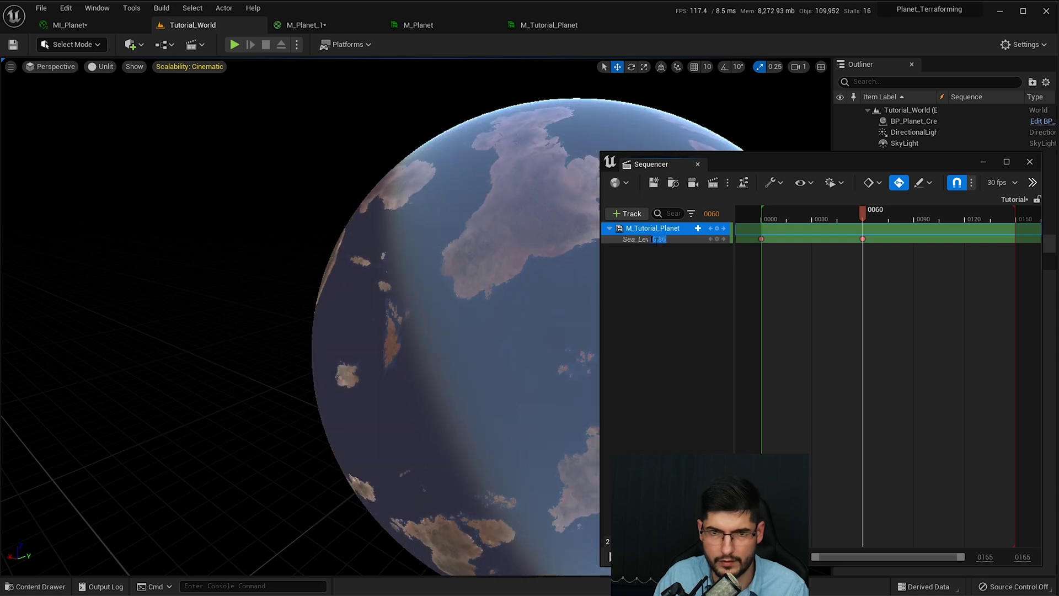
pyautogui.write('1.0')
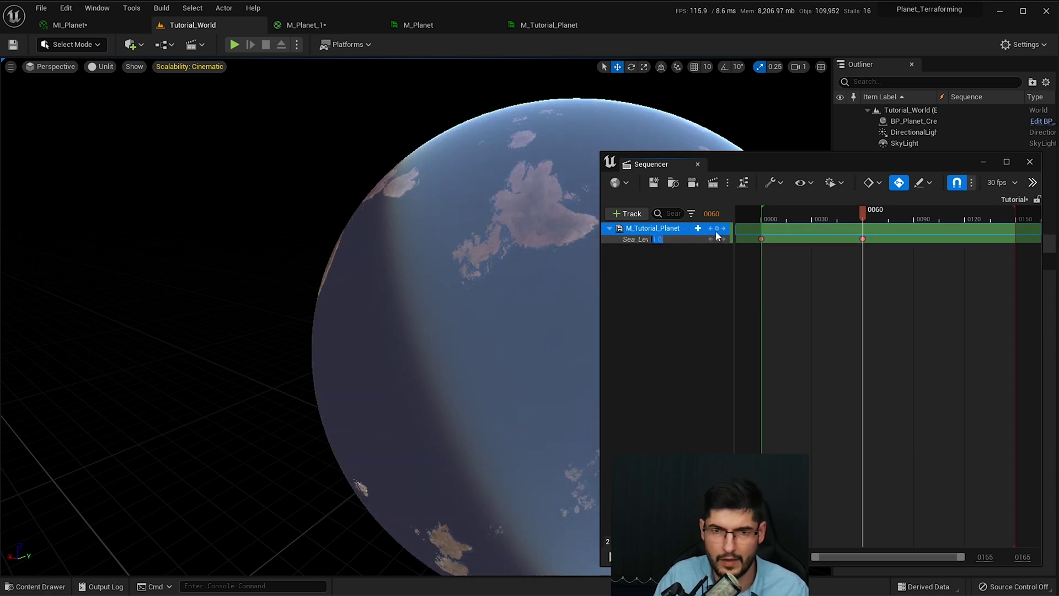
pyautogui.click(677, 282)
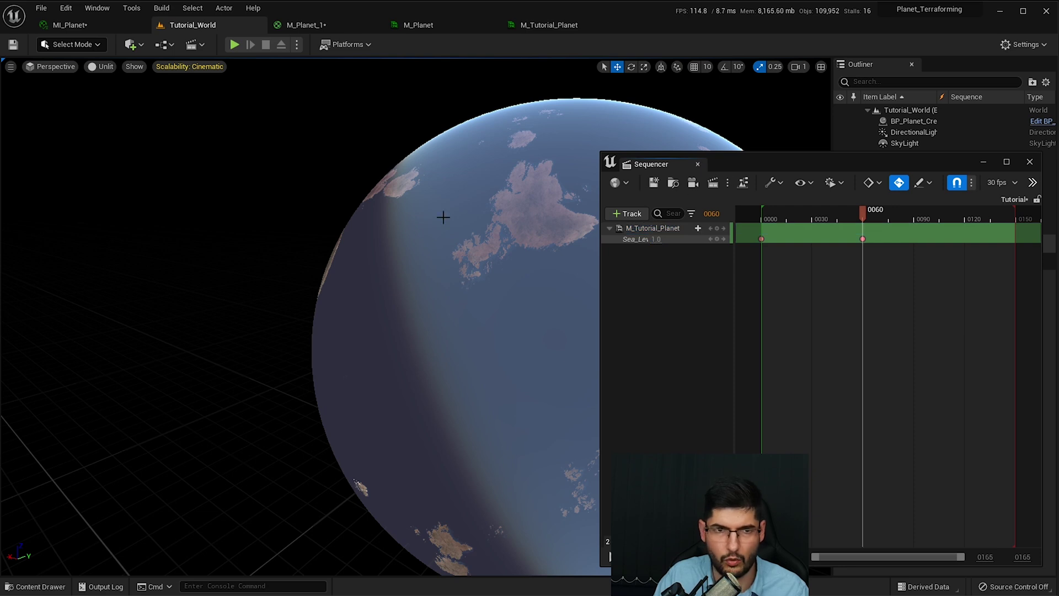
# Step: Review the M_Planet_1 graph, the parameter collections and MI_Planet, and scrub the sea level animation to frame 39
pyautogui.click(333, 25)
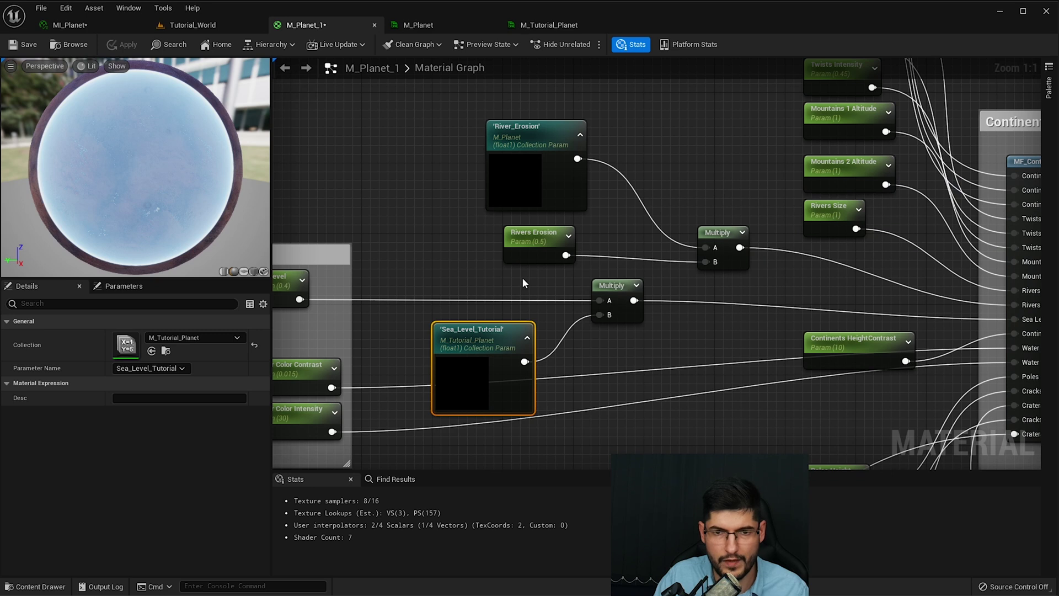
pyautogui.click(435, 24)
pyautogui.click(564, 28)
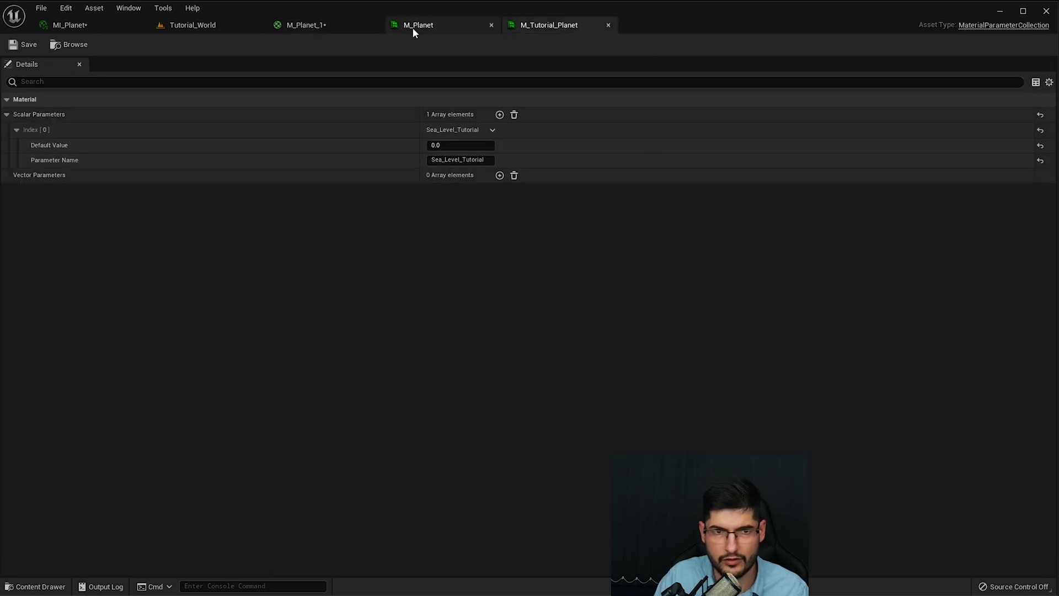
pyautogui.click(105, 25)
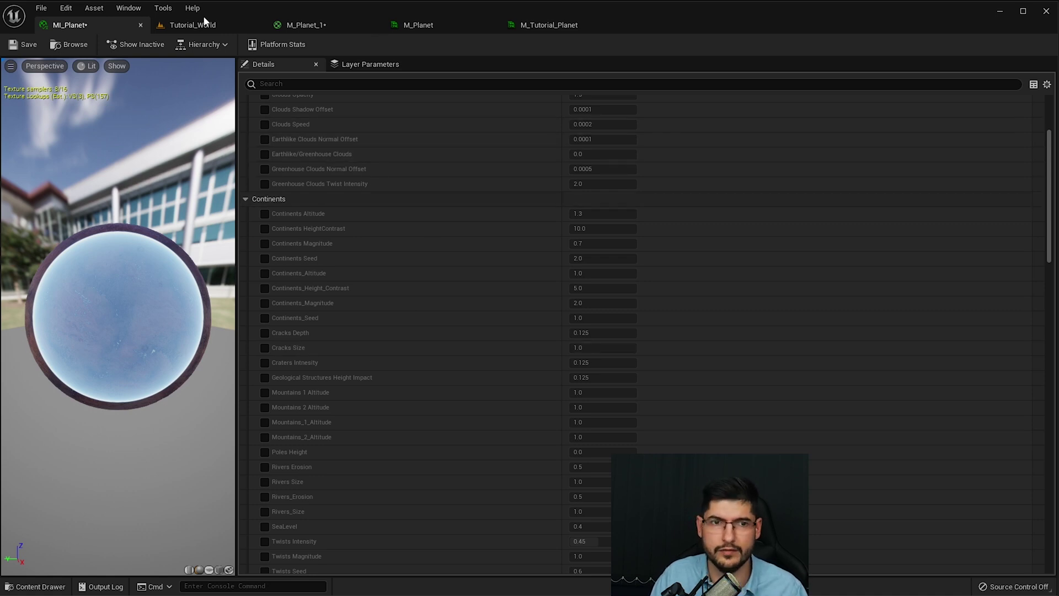
pyautogui.click(245, 22)
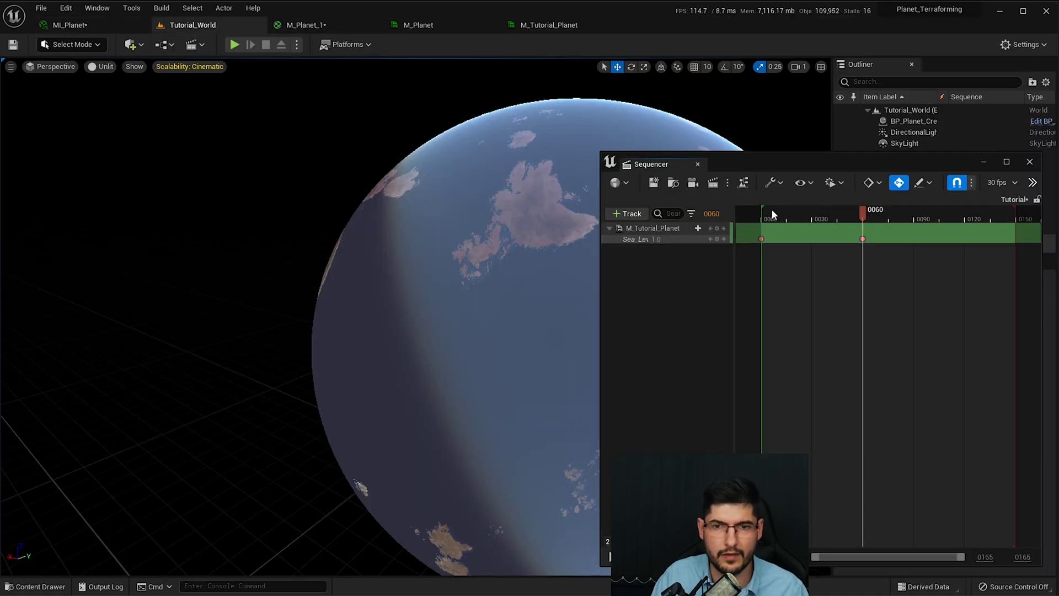
pyautogui.moveTo(813, 211)
pyautogui.mouseDown()
pyautogui.moveTo(779, 210)
pyautogui.moveTo(828, 213)
pyautogui.moveTo(773, 215)
pyautogui.moveTo(841, 216)
pyautogui.moveTo(827, 226)
pyautogui.mouseUp()
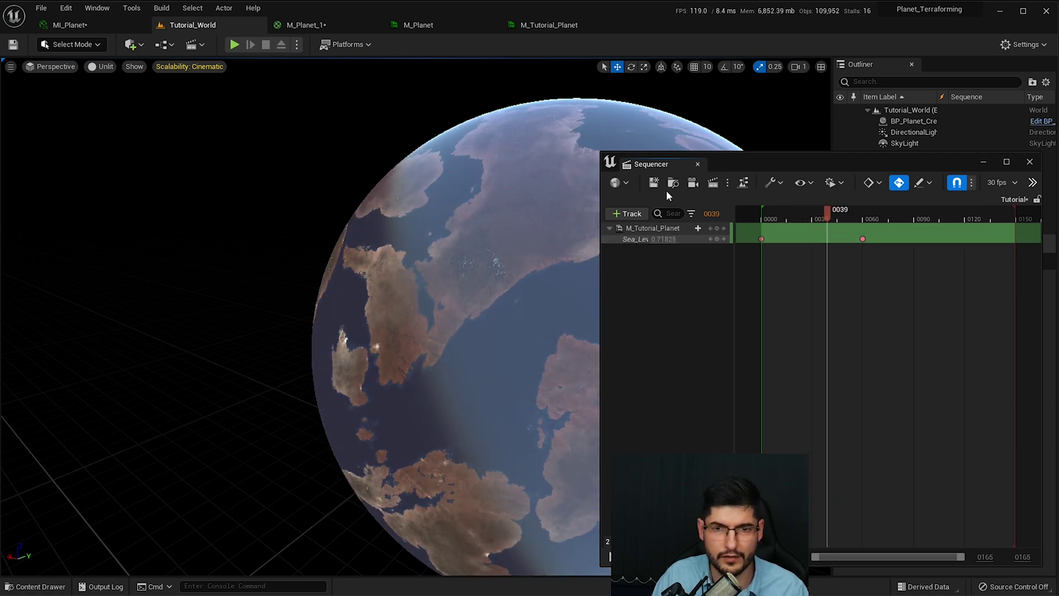
# Step: Inspect the River_Erosion collection parameter node in the M_Planet_1 graph
pyautogui.click(425, 25)
pyautogui.click(345, 25)
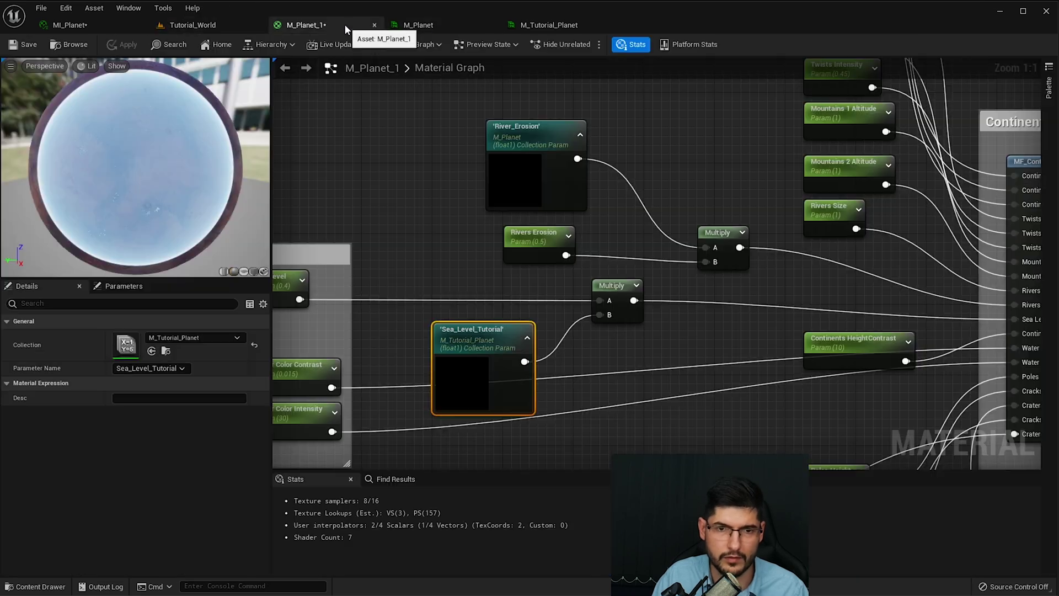
pyautogui.moveTo(477, 234); pyautogui.dragTo(526, 204, button='right')
pyautogui.click(560, 197)
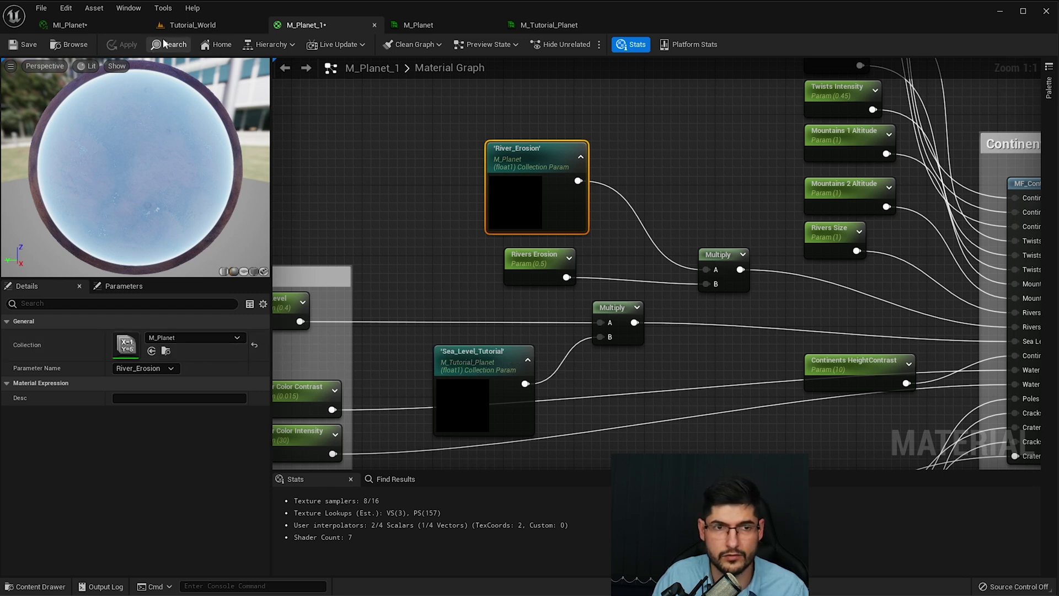
# Step: Add a Material Parameter Collection Track for M_Planet to the Tutorial_World sequence and give it the River_Erosion parameter
pyautogui.click(193, 24)
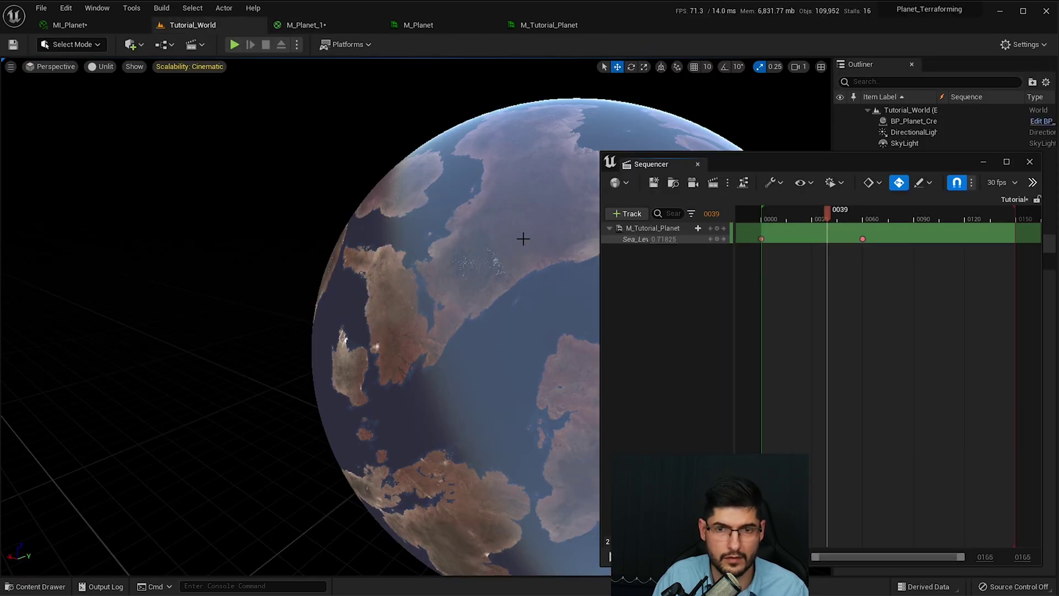
pyautogui.click(629, 213)
pyautogui.moveTo(690, 371)
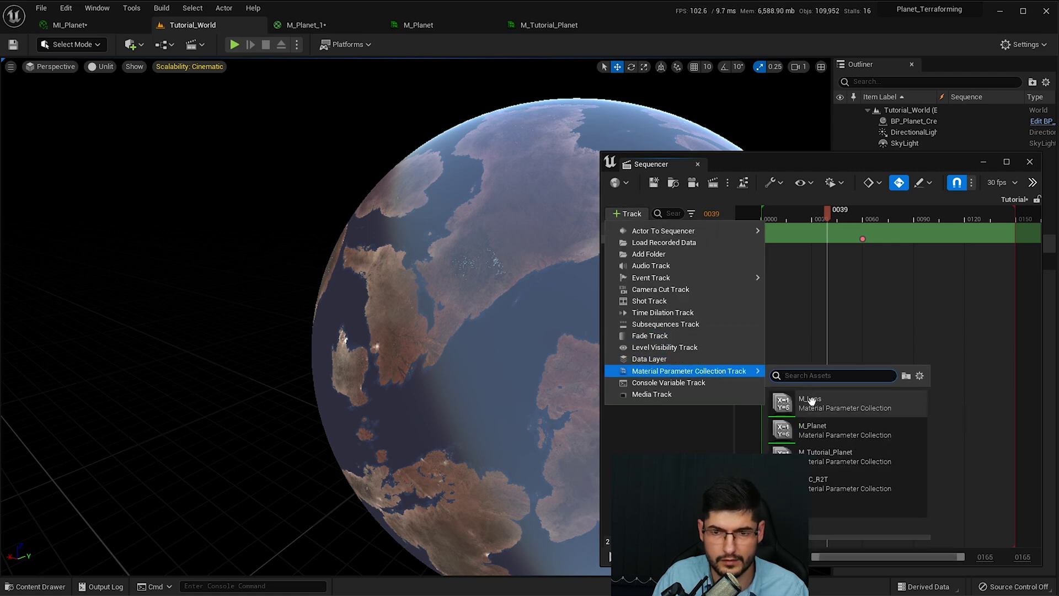
pyautogui.click(813, 430)
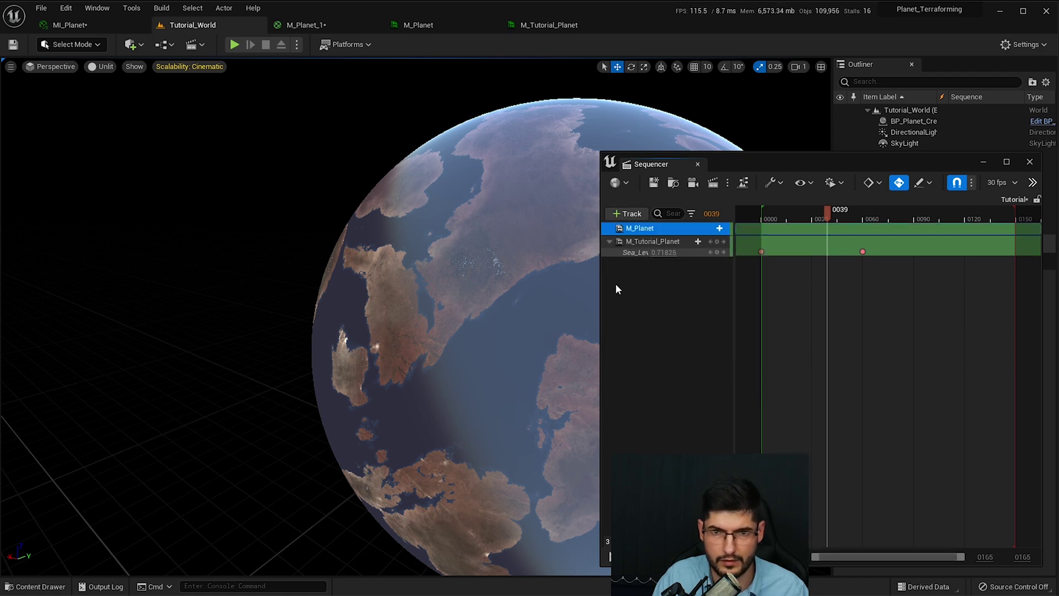
pyautogui.click(704, 228)
pyautogui.click(724, 340)
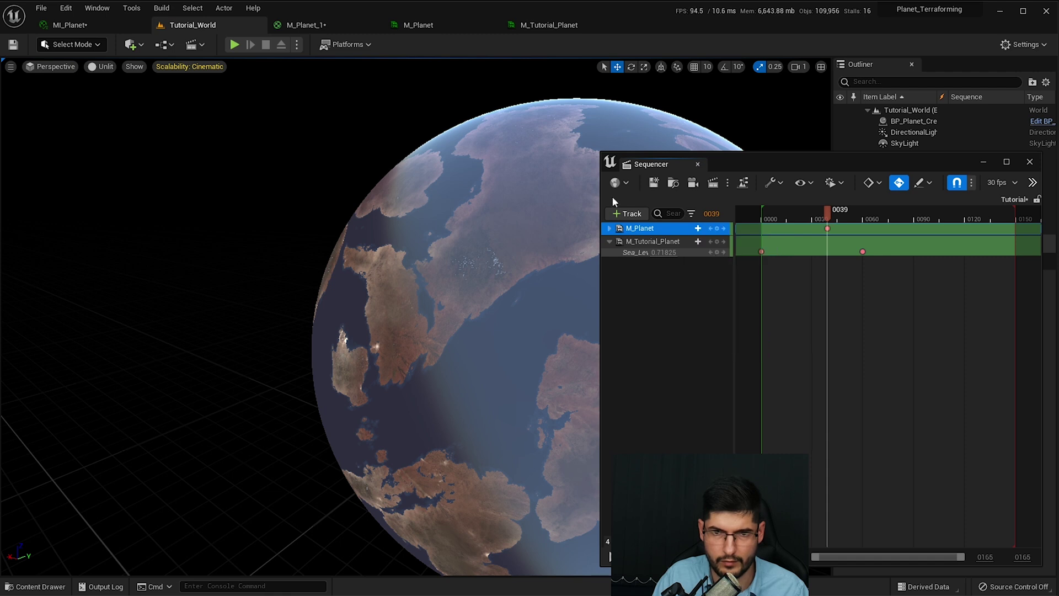
# Step: Raise the River_Erosion value to about 17 and place its key on frame 0
pyautogui.click(610, 228)
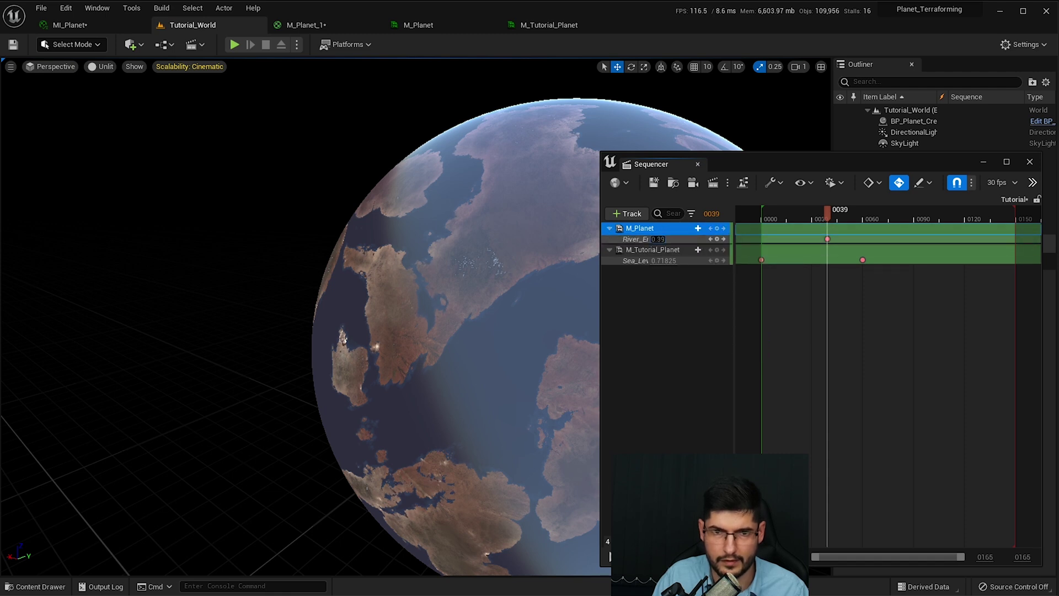
pyautogui.moveTo(659, 239); pyautogui.dragTo(695, 239)
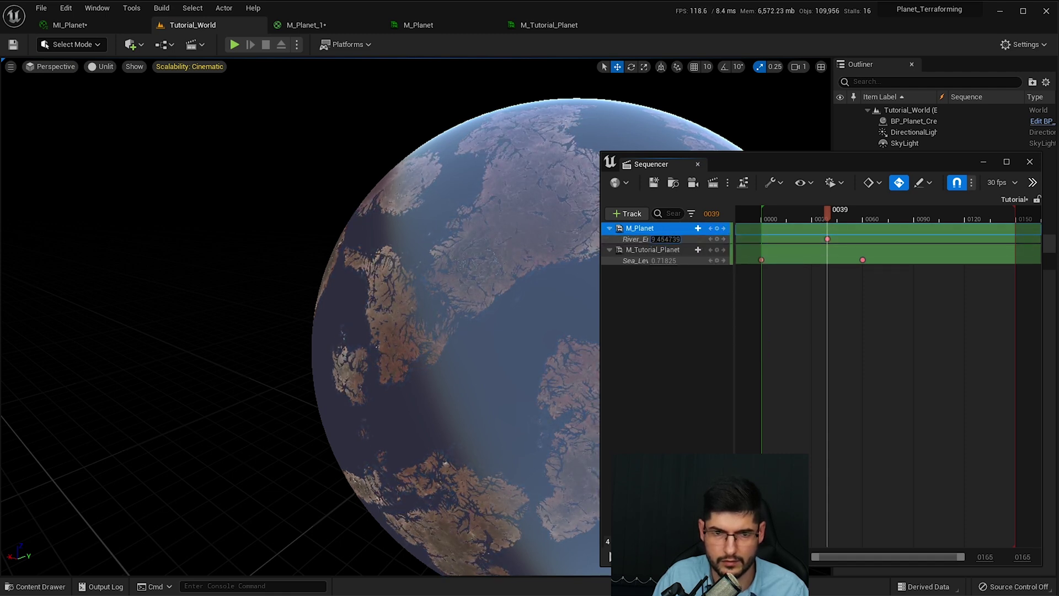
pyautogui.moveTo(436, 231); pyautogui.dragTo(376, 232, button='right')
pyautogui.moveTo(670, 239); pyautogui.dragTo(703, 239)
pyautogui.moveTo(828, 239); pyautogui.dragTo(866, 237)
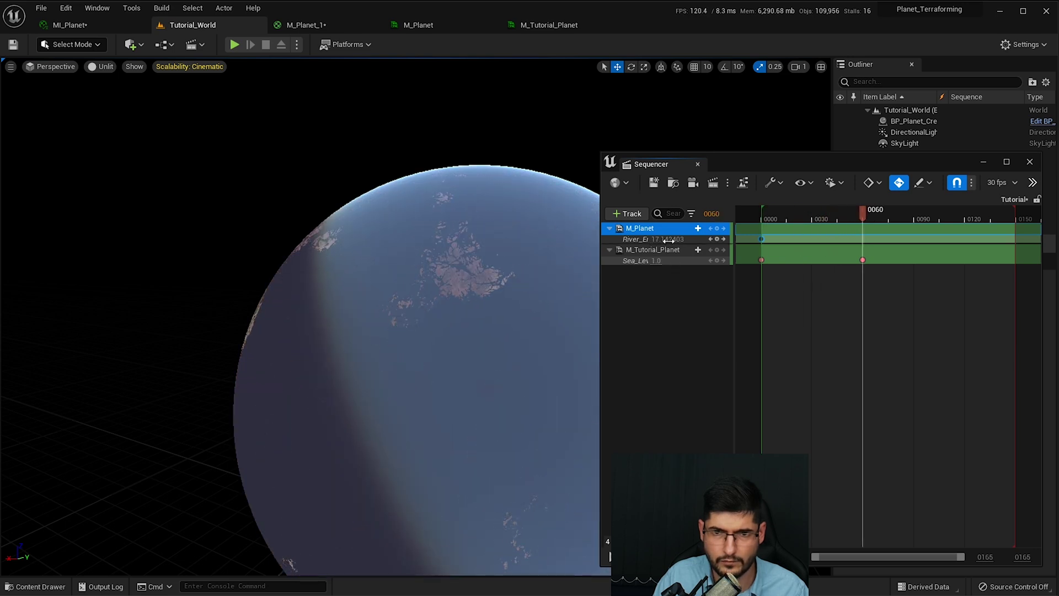
# Step: Key the River_Erosion parameter at 0 on frame 60
pyautogui.moveTo(666, 239); pyautogui.dragTo(657, 239)
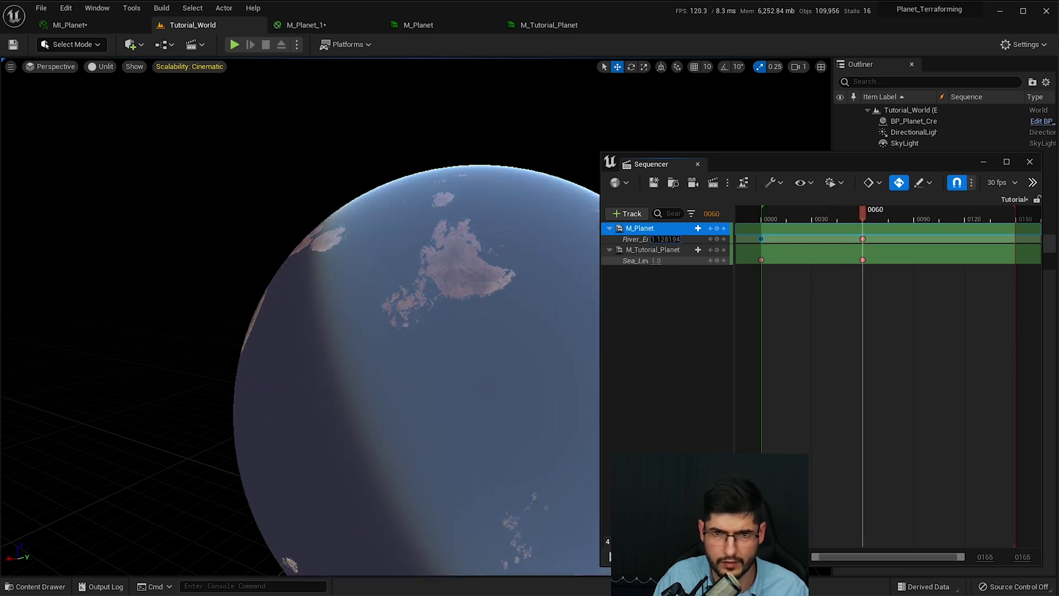
pyautogui.click(662, 239)
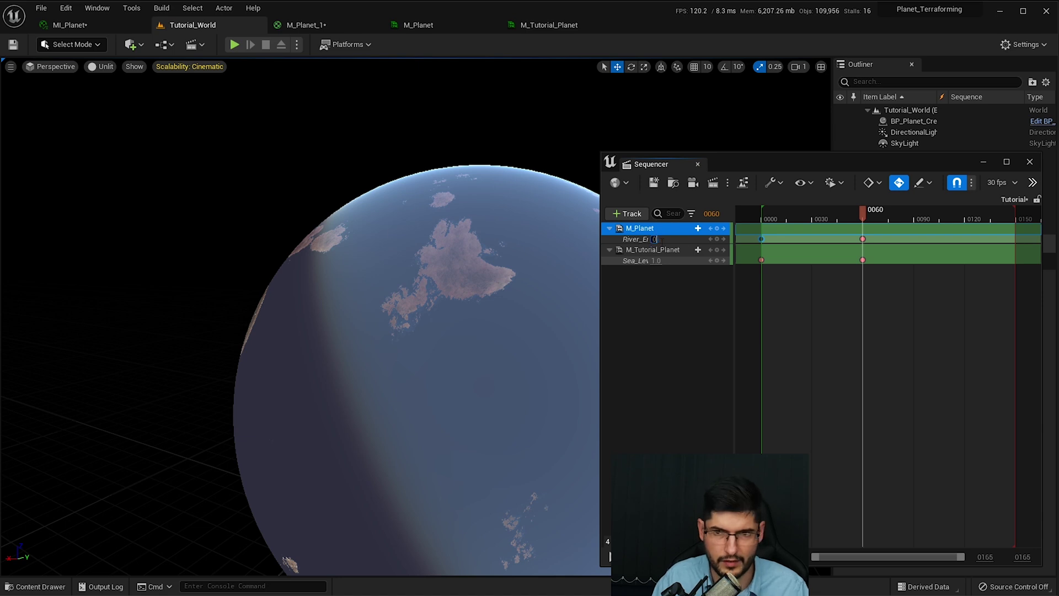
pyautogui.write('0')
pyautogui.press('Return')
# Step: Play the sequence from frame 0 to preview the river erosion and sea level animation
pyautogui.moveTo(767, 214); pyautogui.dragTo(758, 211)
pyautogui.press('space')
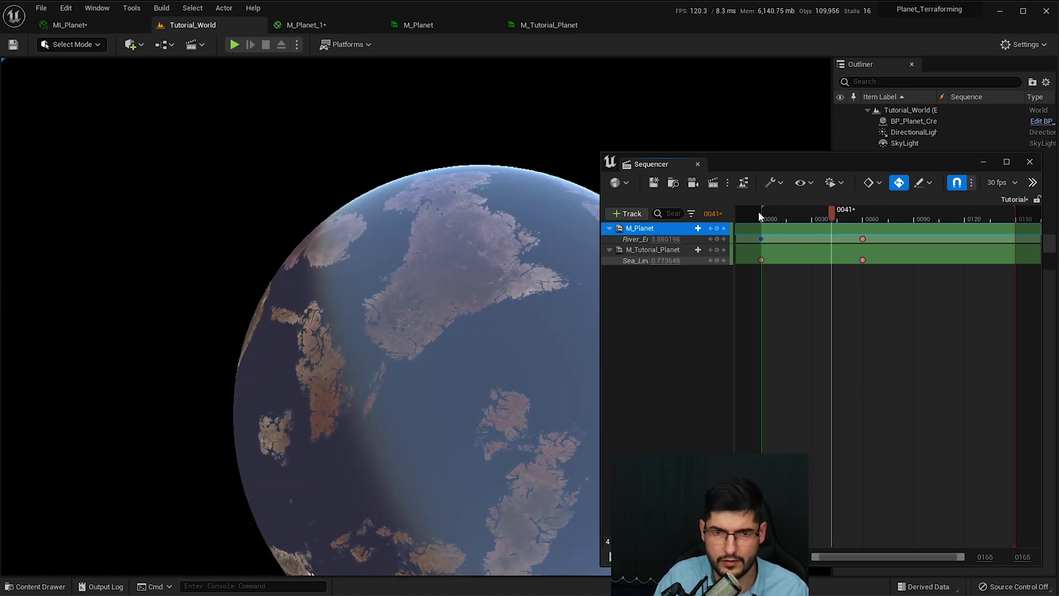
pyautogui.press('space')
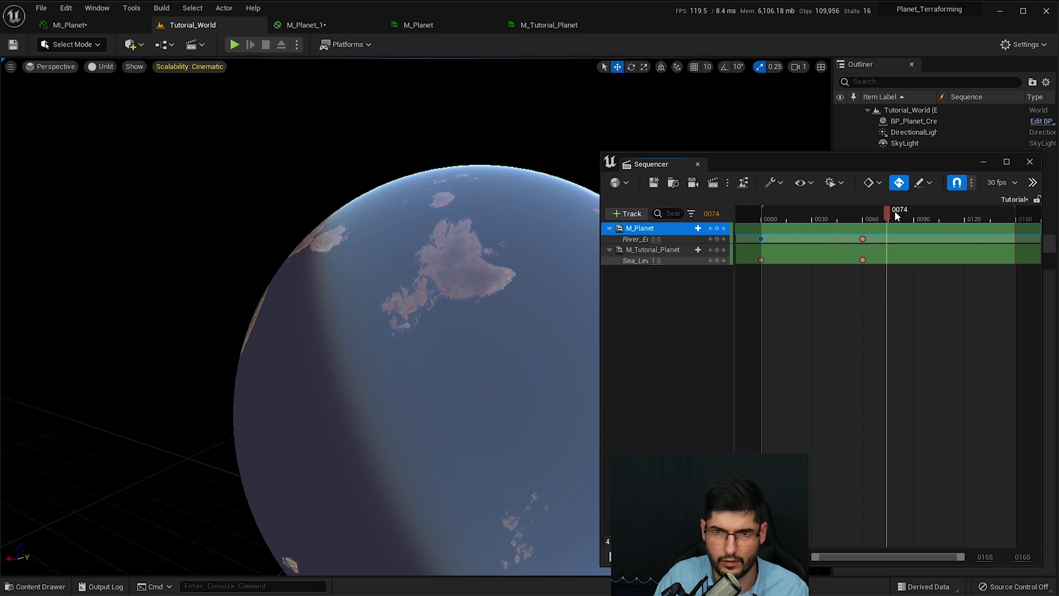
# Step: Move the River_Erosion and Sea_Level_Tutorial end keys to about frame 144 and preview the slower animation from the start
pyautogui.moveTo(889, 222); pyautogui.dragTo(847, 290)
pyautogui.moveTo(872, 252); pyautogui.dragTo(1015, 252)
pyautogui.moveTo(989, 210); pyautogui.dragTo(778, 219)
pyautogui.press('space')
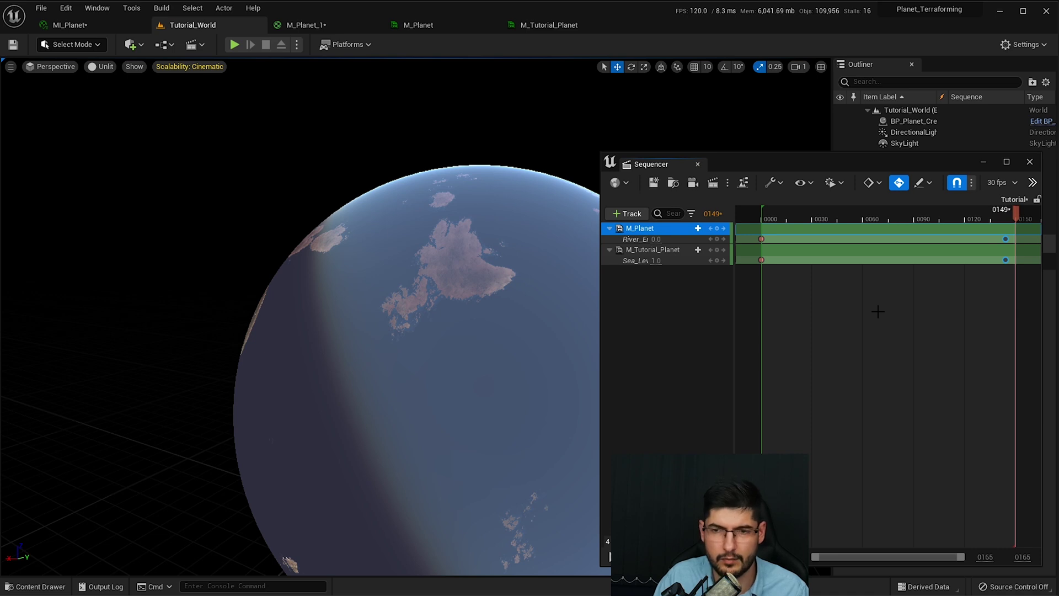
pyautogui.press('space')
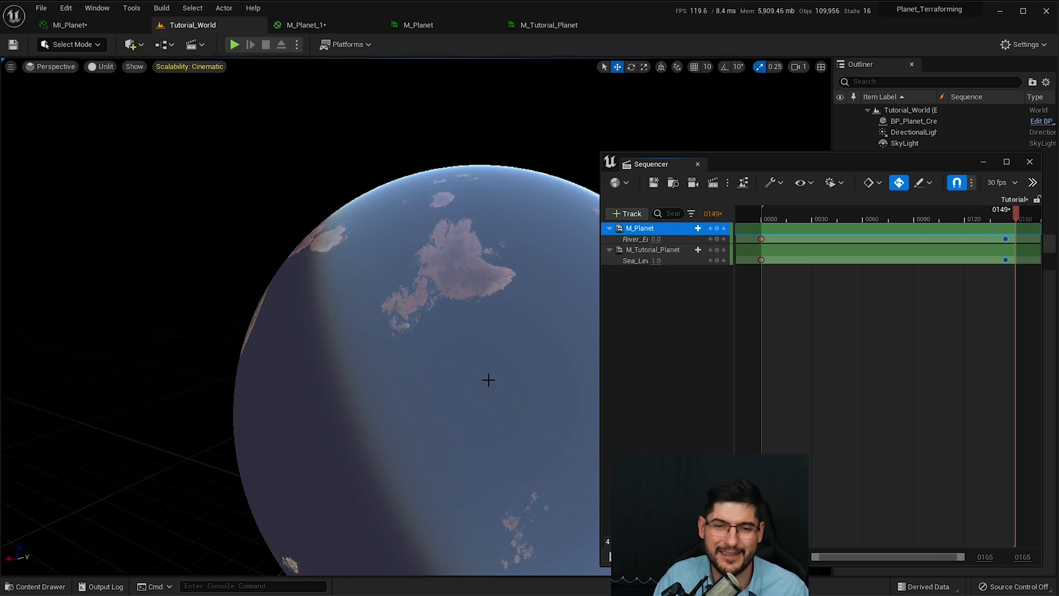
pyautogui.click(791, 331)
pyautogui.moveTo(797, 216); pyautogui.dragTo(766, 213)
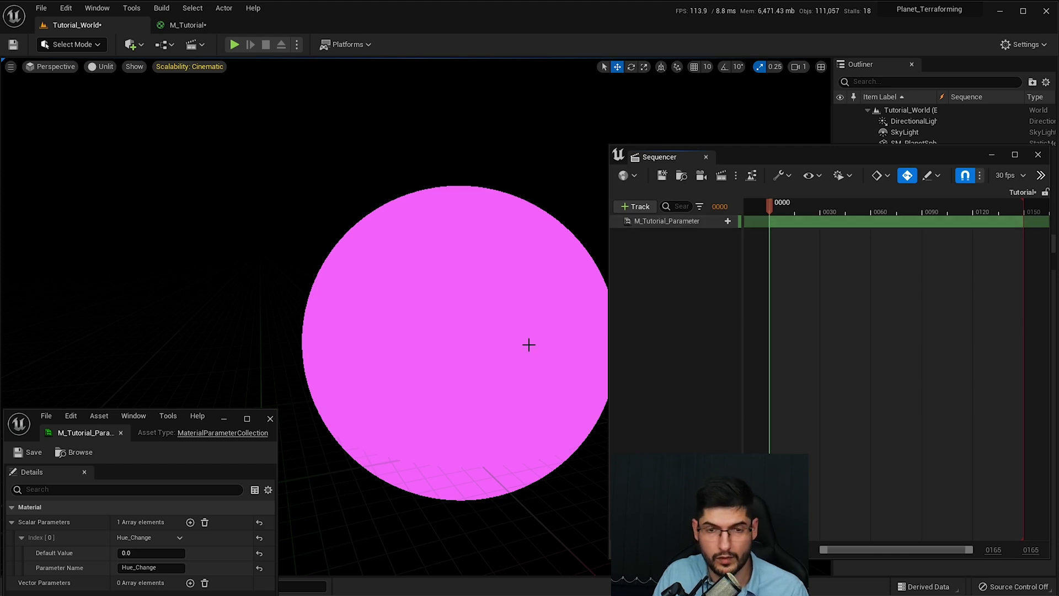
# Step: Switch to the M_Tutorial material graph and move the green constant, Lerp and Hue_Change nodes into a more compact layout
pyautogui.click(491, 301)
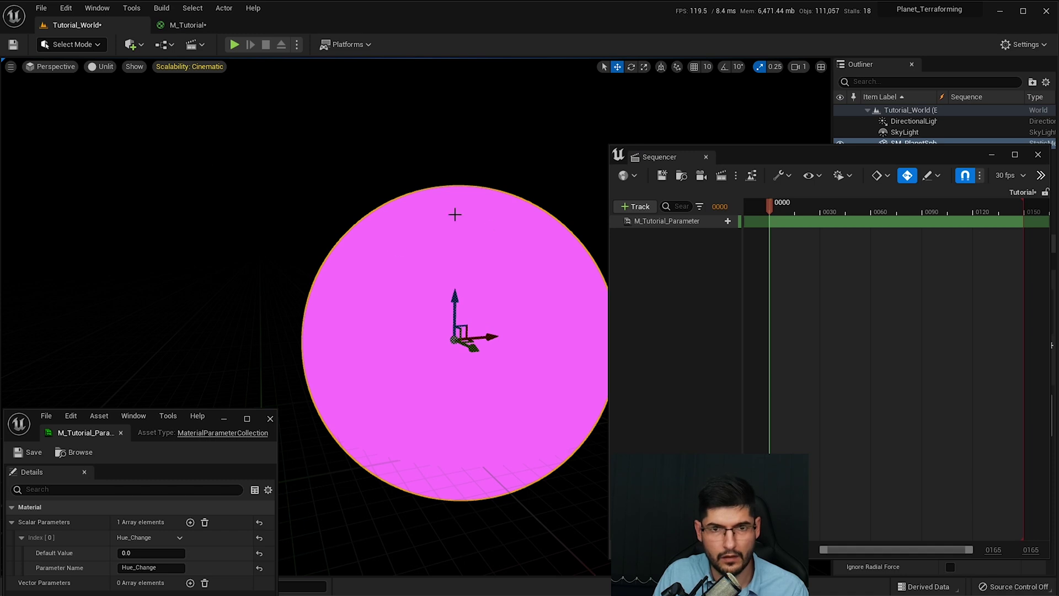
pyautogui.click(187, 25)
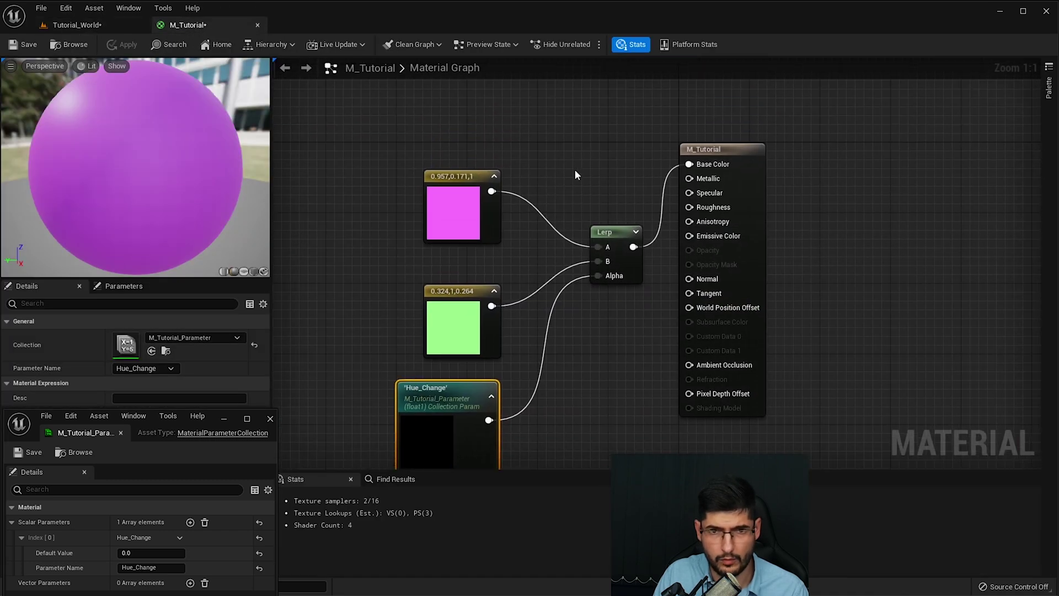
pyautogui.click(461, 187)
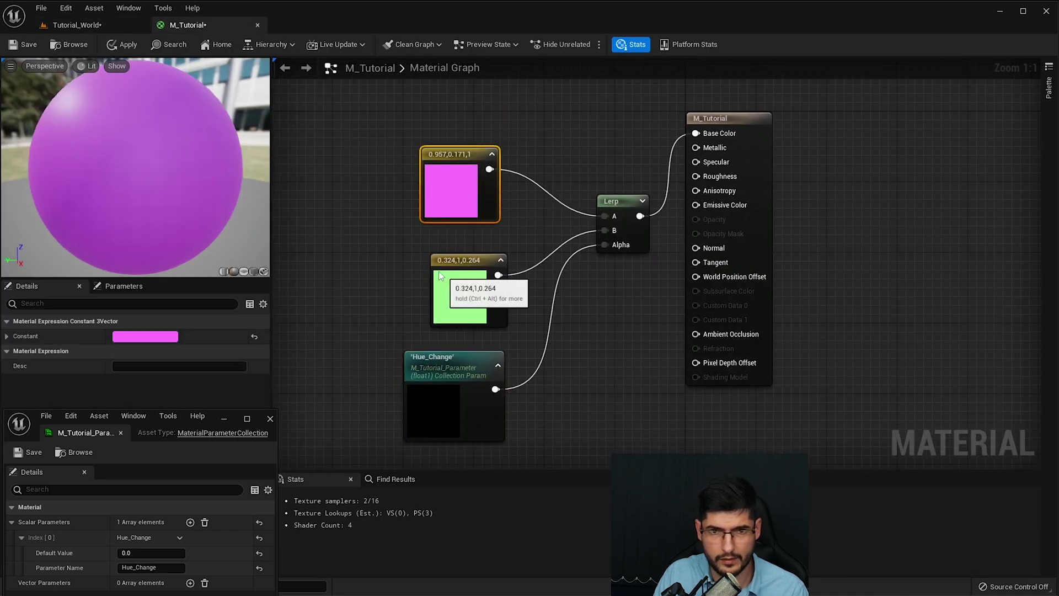
pyautogui.moveTo(444, 278); pyautogui.dragTo(445, 261)
pyautogui.moveTo(637, 238); pyautogui.dragTo(626, 253)
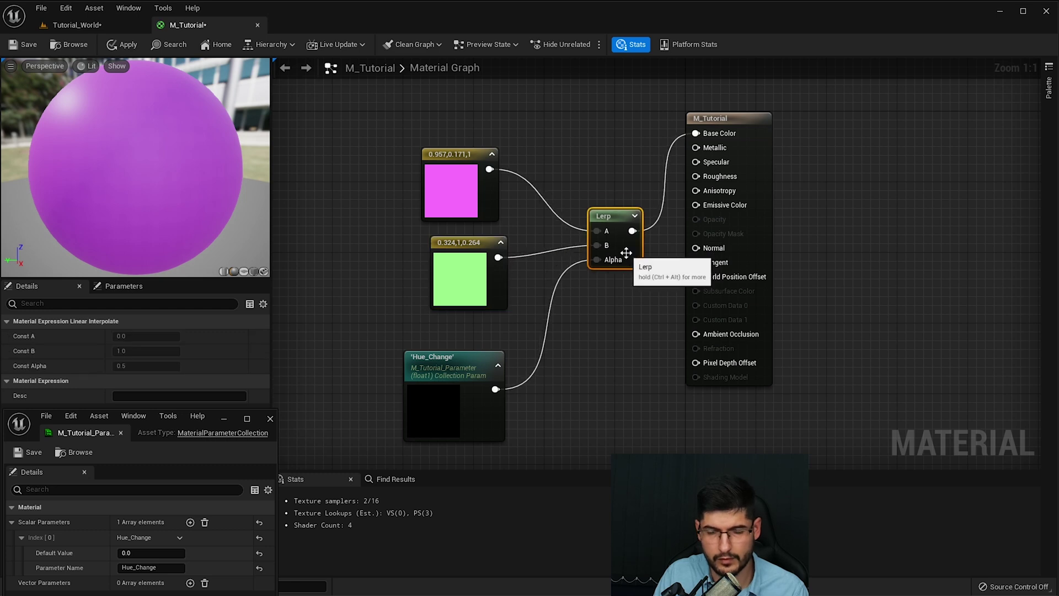
pyautogui.moveTo(458, 363); pyautogui.dragTo(458, 337)
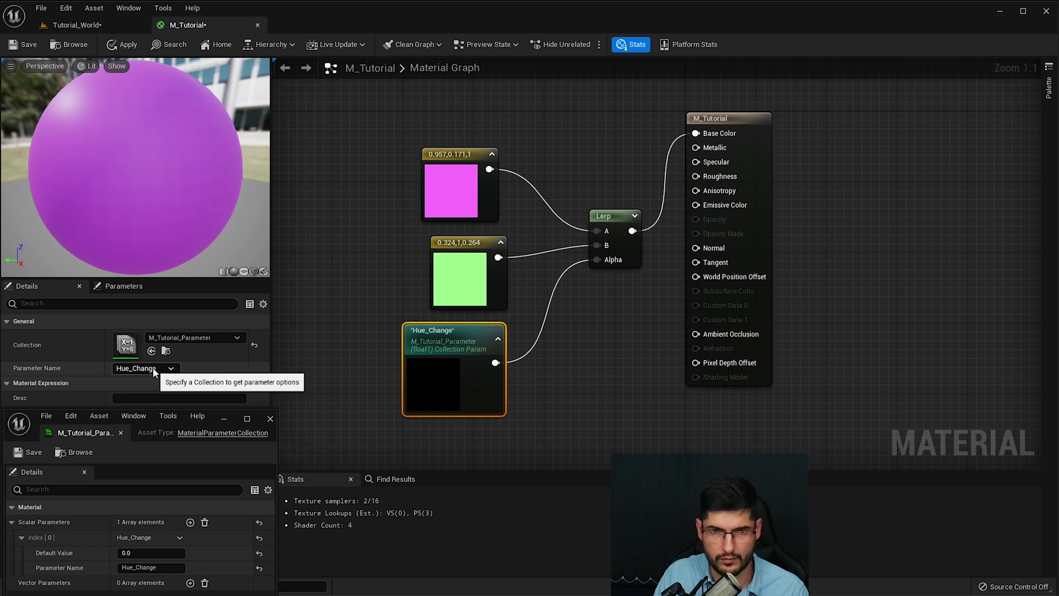
pyautogui.moveTo(441, 364); pyautogui.dragTo(441, 373)
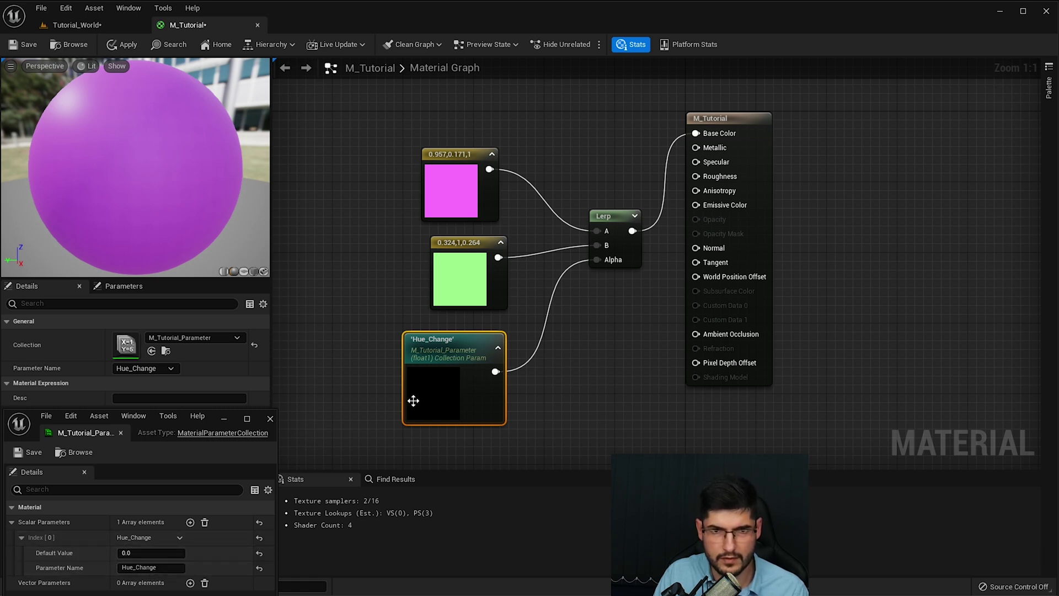
# Step: Raise the Hue_Change default value to about 1.37 to preview the color blend and set it back to 0
pyautogui.click(470, 159)
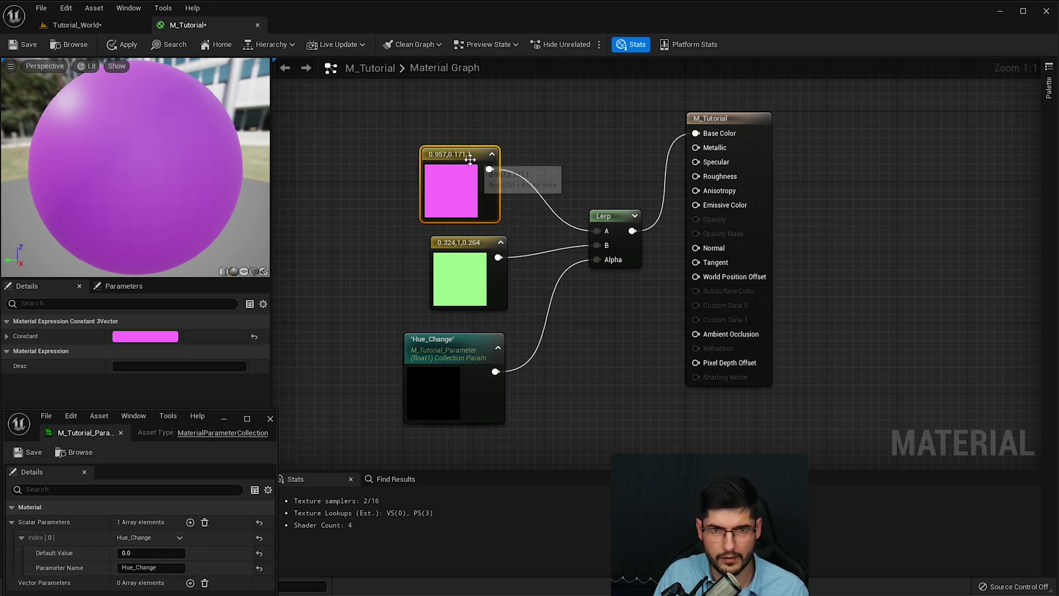
pyautogui.click(150, 553)
pyautogui.moveTo(150, 553); pyautogui.dragTo(182, 553)
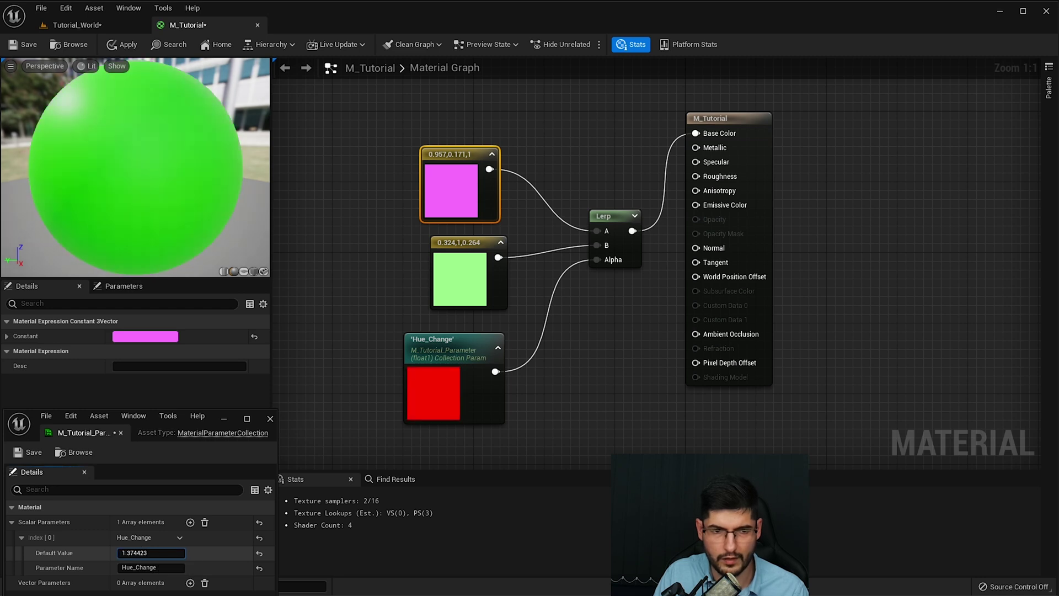
pyautogui.write('0')
pyautogui.press('Return')
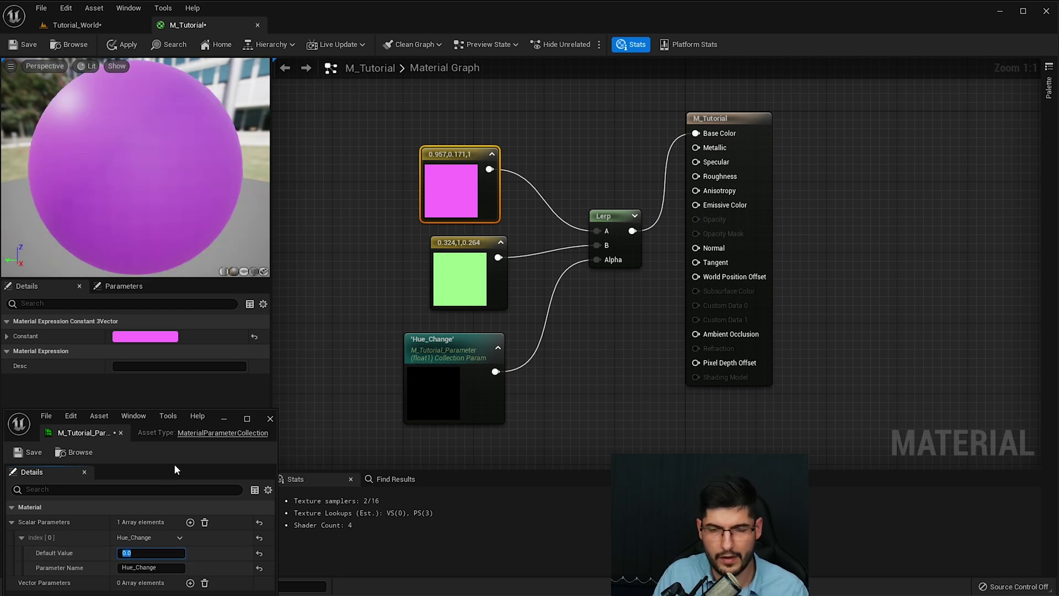
# Step: Nudge the Hue_Change node up toward the green constant and inspect its chain through the Lerp to the M_Tutorial output
pyautogui.moveTo(459, 352); pyautogui.dragTo(459, 342)
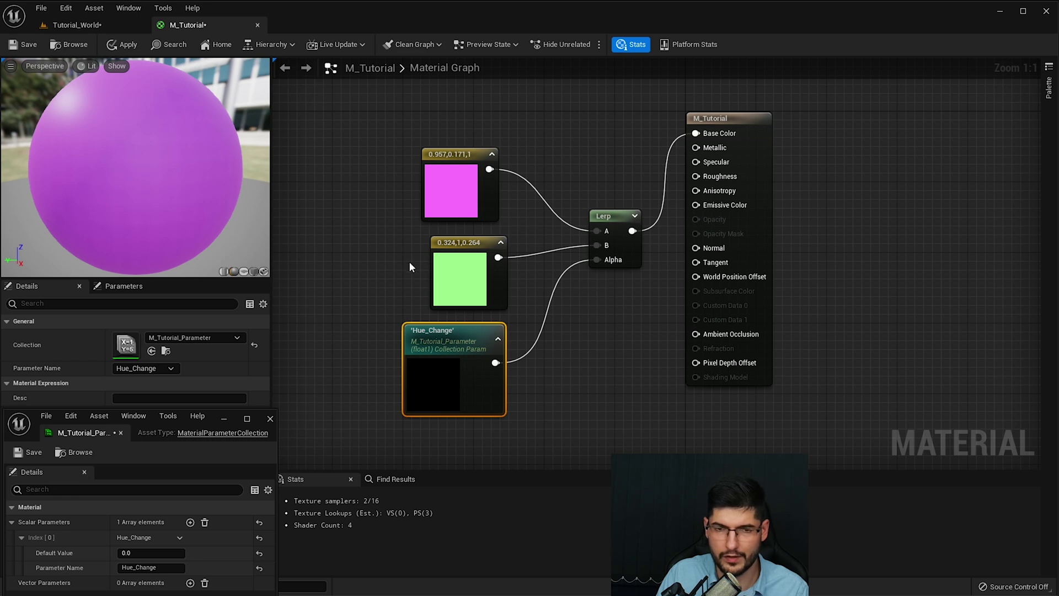
pyautogui.click(634, 251)
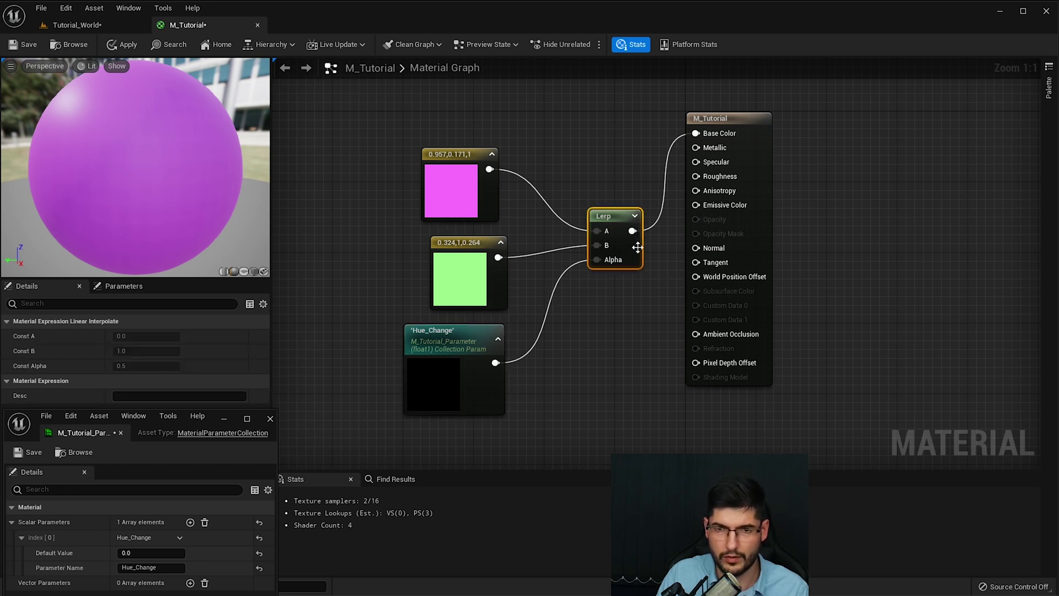
pyautogui.click(762, 172)
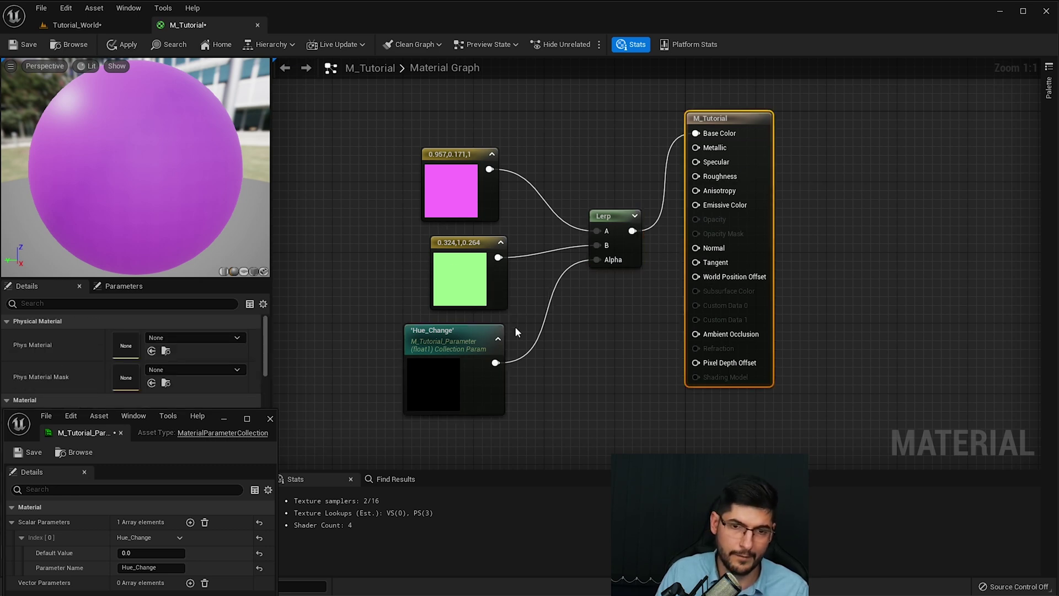
pyautogui.click(485, 342)
pyautogui.moveTo(457, 348)
pyautogui.mouseDown()
pyautogui.moveTo(482, 366)
pyautogui.moveTo(446, 347)
pyautogui.moveTo(456, 349)
pyautogui.mouseUp()
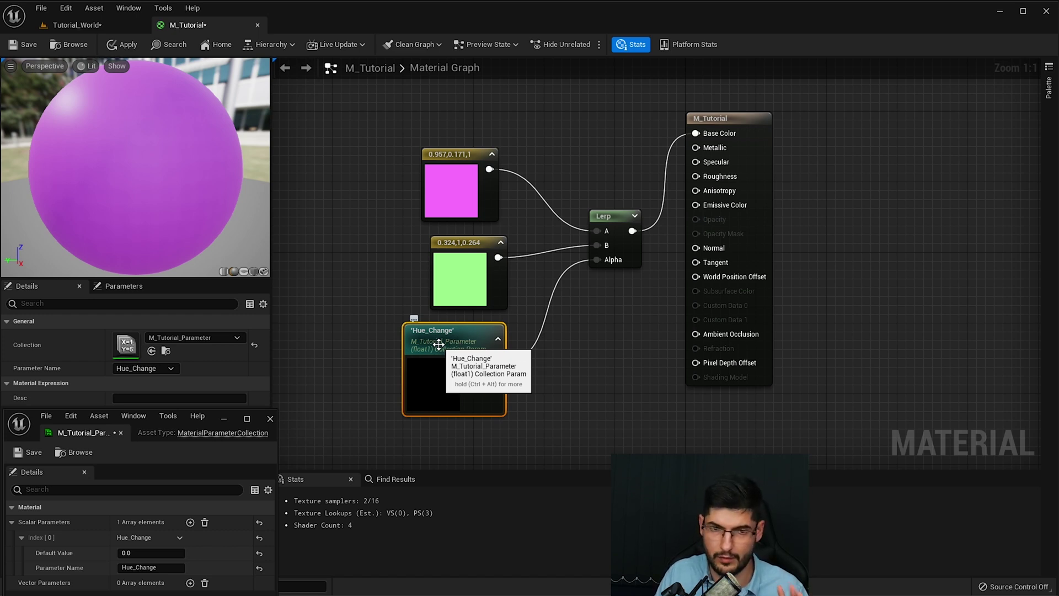
# Step: Return to the Tutorial_World level and add the Hue_Change parameter to Sequencer's M_Tutorial_Parameter collection track with a key of 0 on frame 0
pyautogui.click(108, 25)
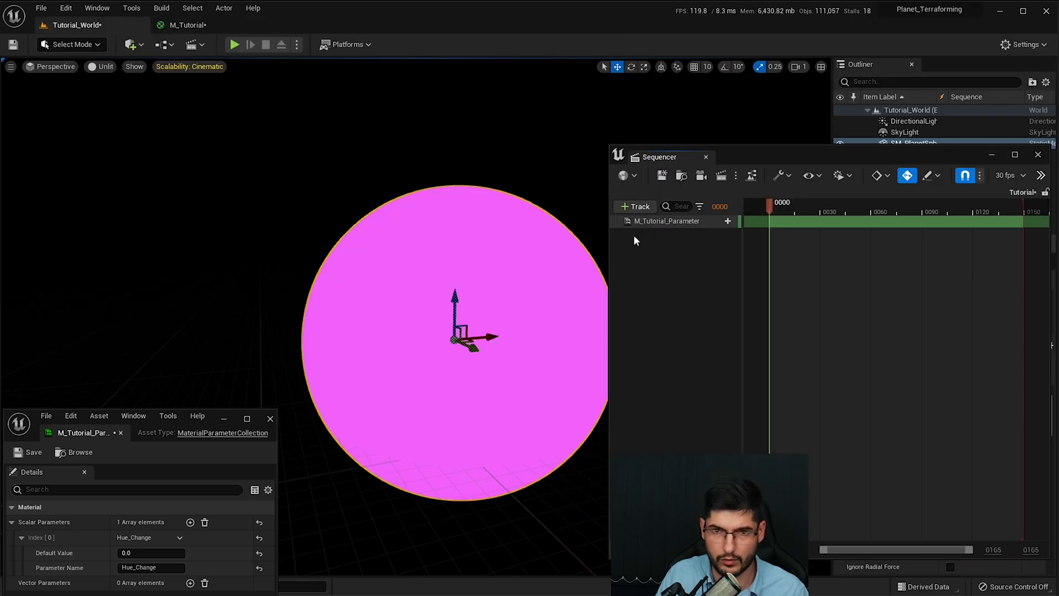
pyautogui.click(650, 220)
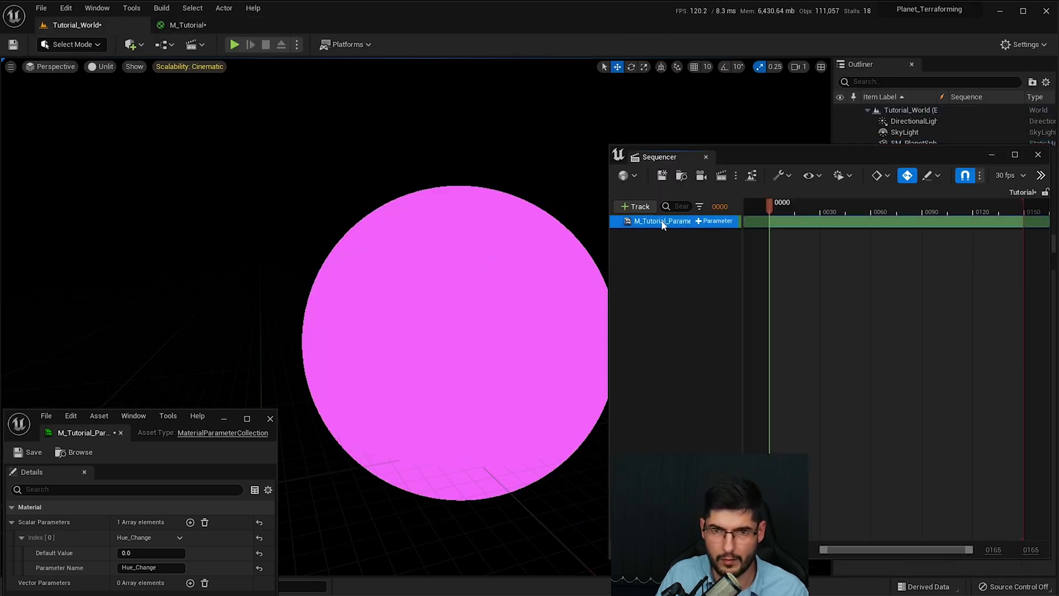
pyautogui.click(636, 206)
pyautogui.moveTo(686, 365)
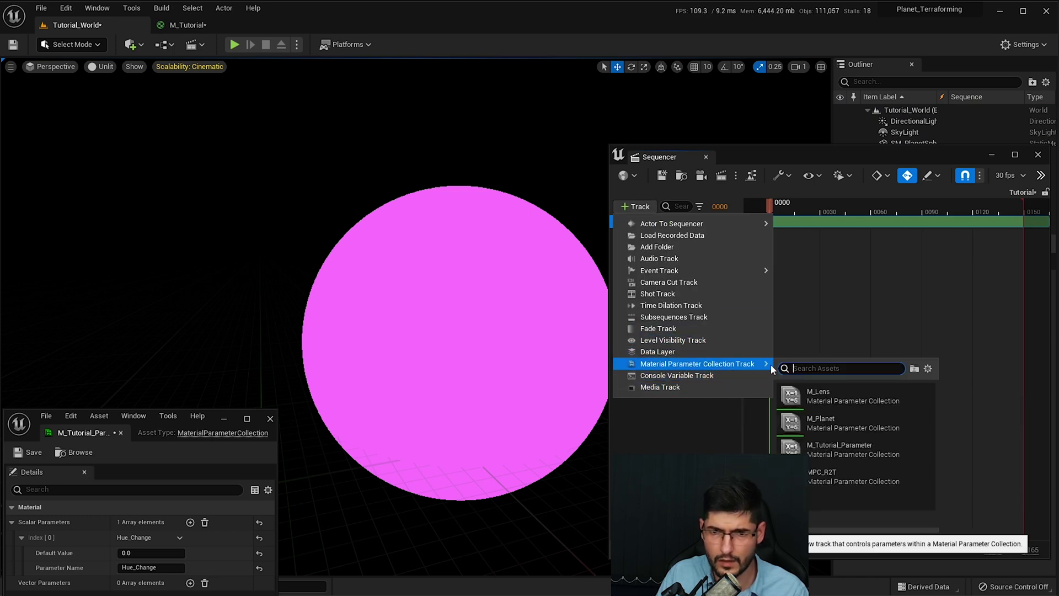
pyautogui.click(850, 450)
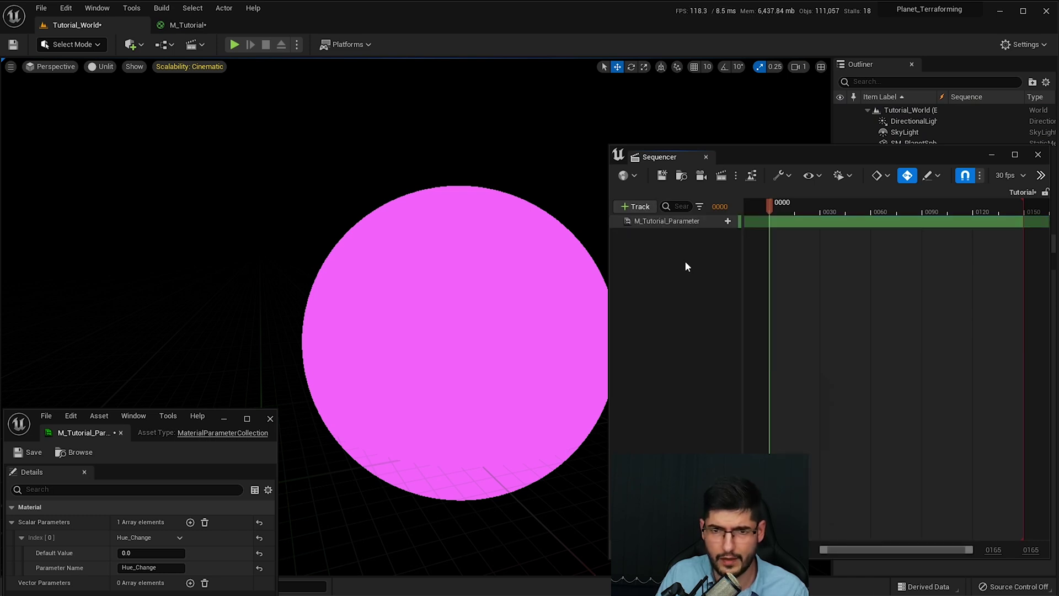
pyautogui.click(723, 221)
pyautogui.click(717, 249)
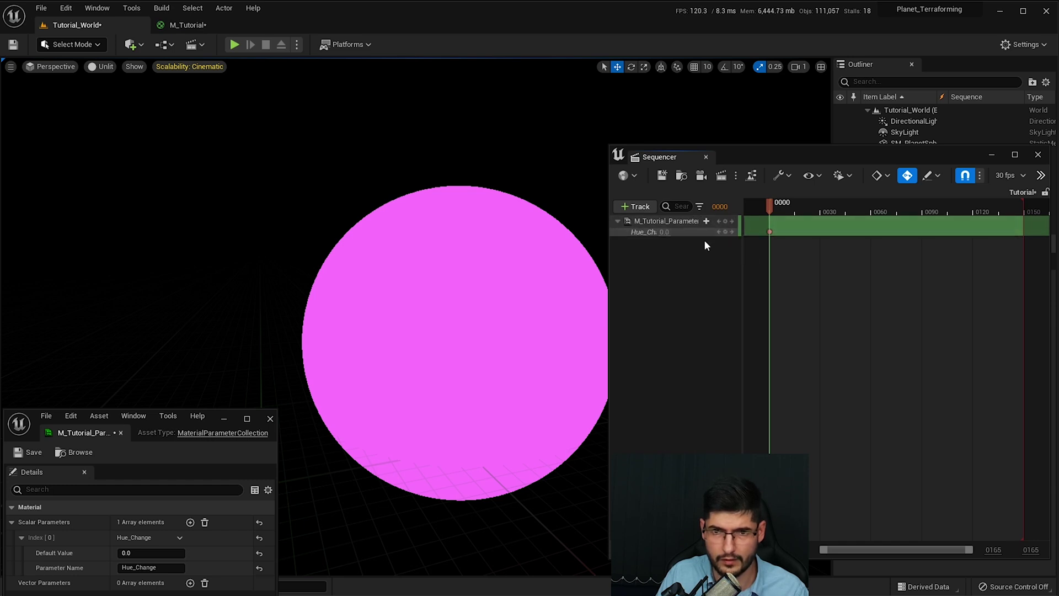
# Step: Key the Hue_Change parameter at 1 on frame 125
pyautogui.moveTo(772, 206); pyautogui.dragTo(982, 205)
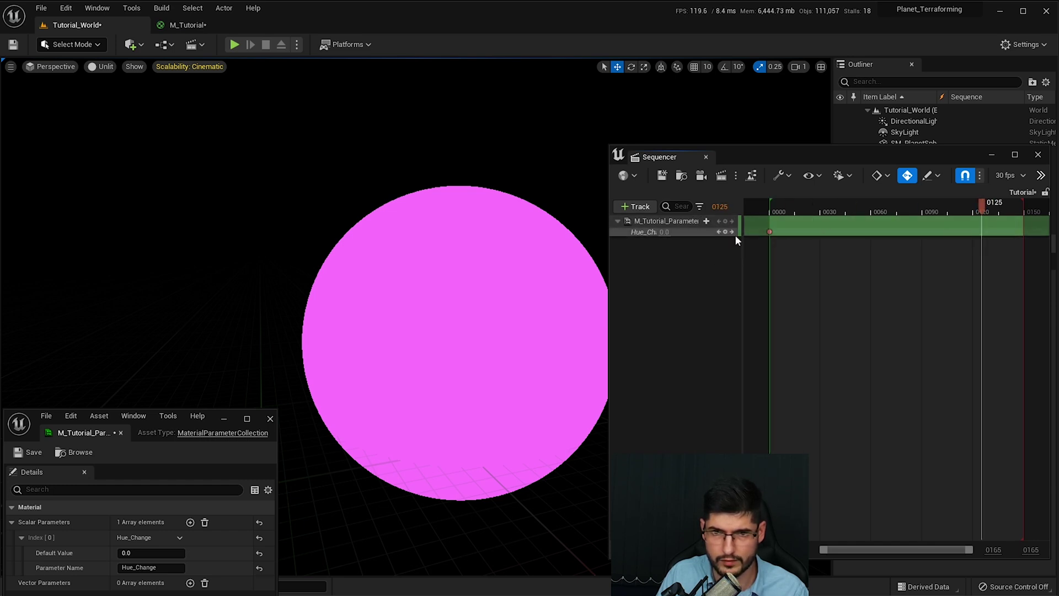
pyautogui.write('0.5')
pyautogui.press('Return')
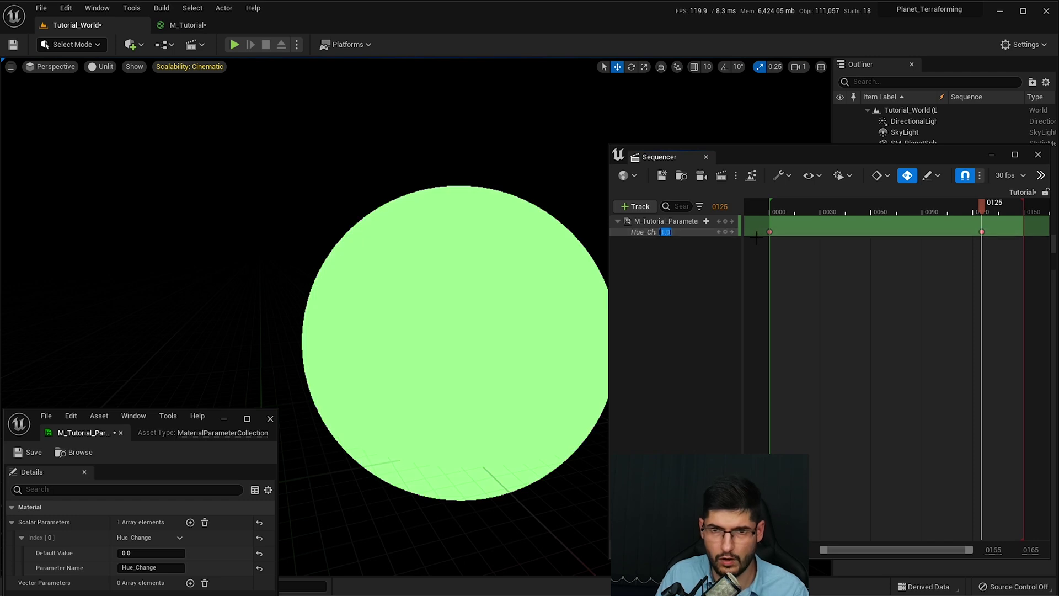
# Step: Play the sequence to preview the sphere's animated color change, toggling the viewport's game view
pyautogui.click(796, 210)
pyautogui.press('space')
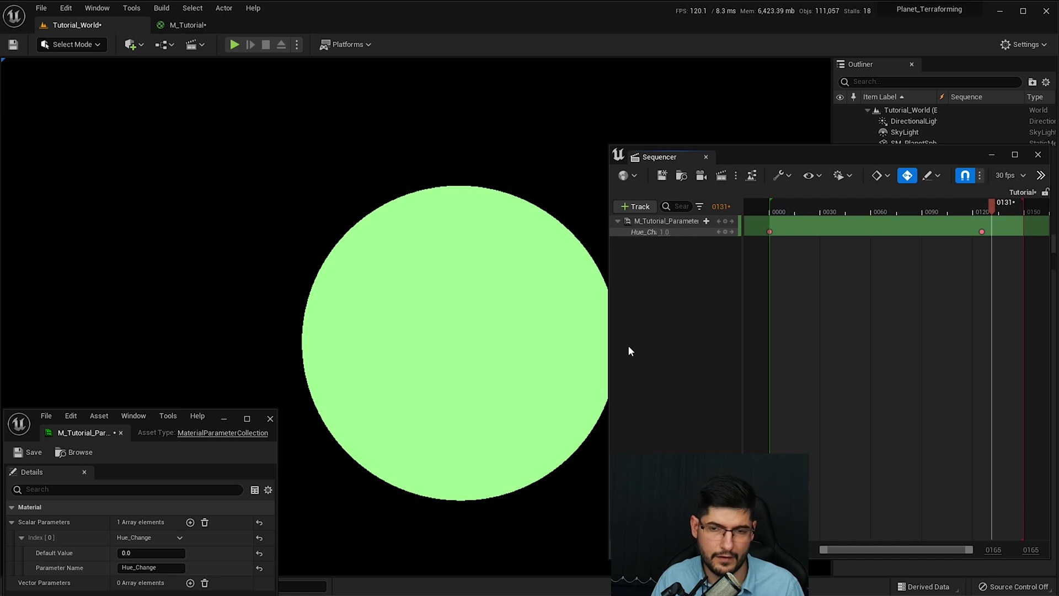
pyautogui.press('g')
pyautogui.press('g')
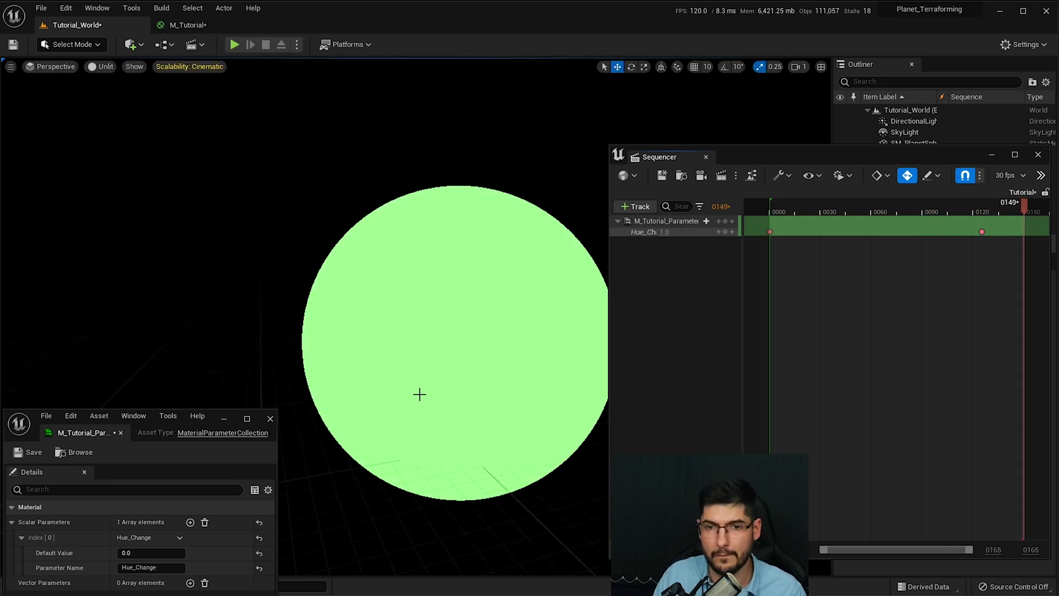
pyautogui.press('space')
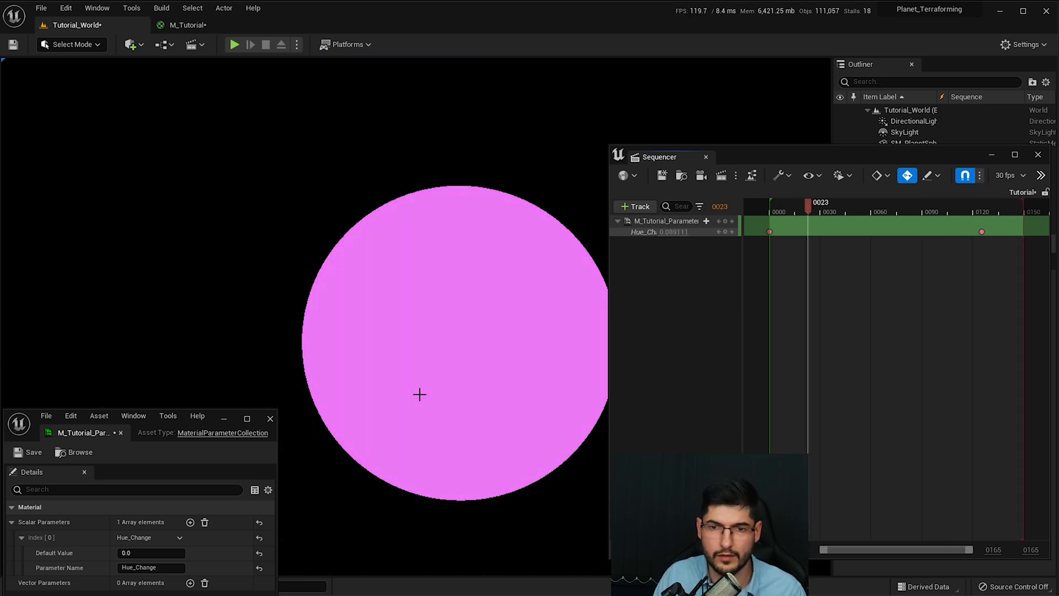